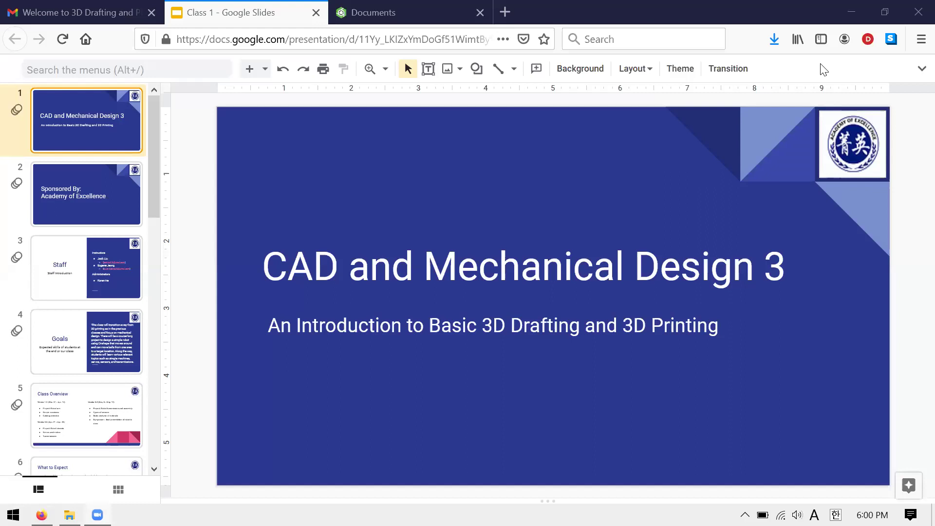
# Step: Advance past the Sponsored By slide to slide 3, Staff
pyautogui.press('Down')
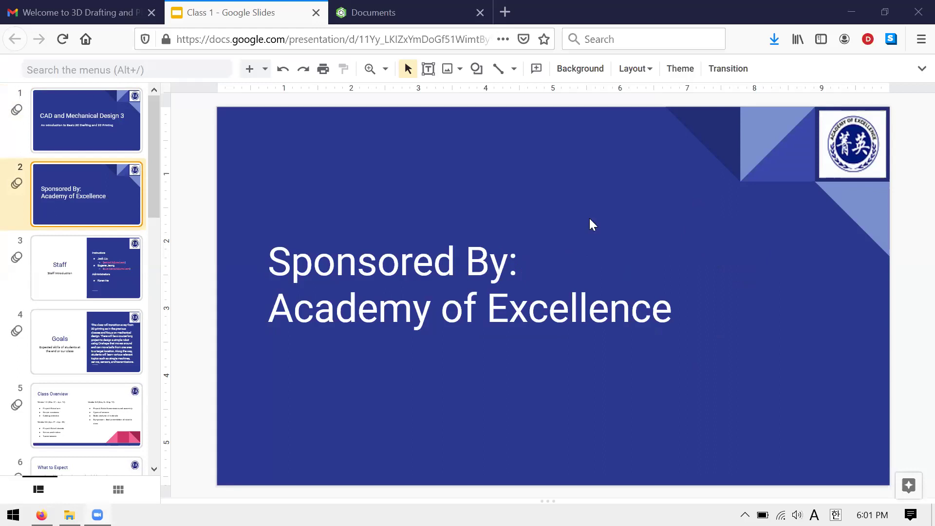
pyautogui.press('Down')
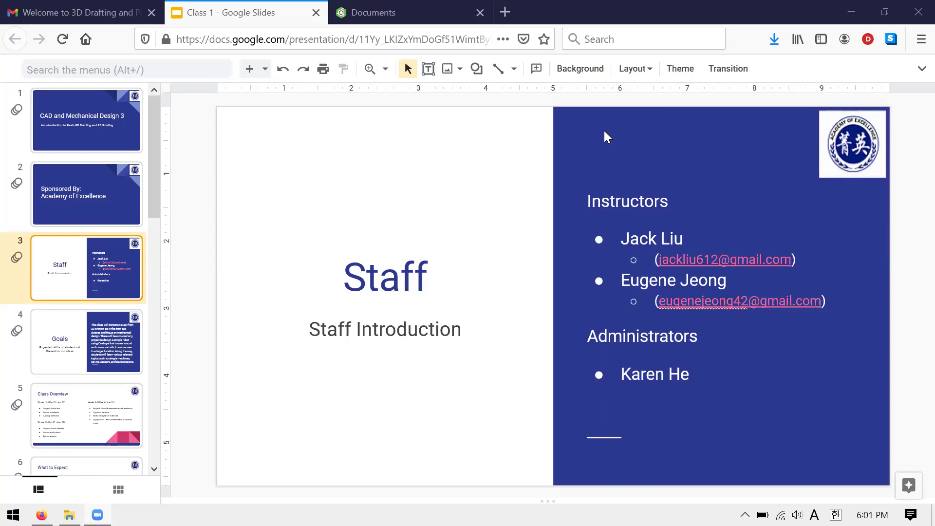
# Step: Advance to slide 4, Goals, about the course-long robot design project
pyautogui.press('Down')
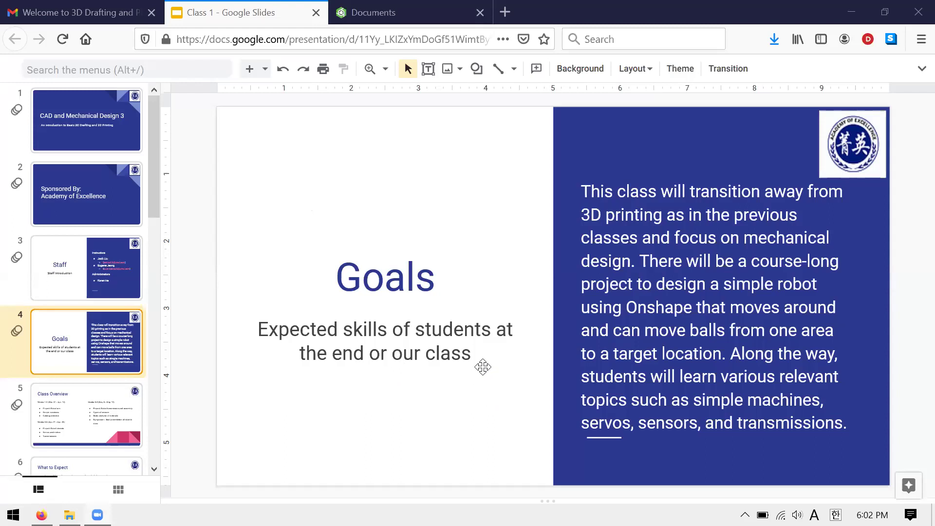
# Step: Advance to slide 5, Class Overview, with the week-by-week schedule
pyautogui.press('Down')
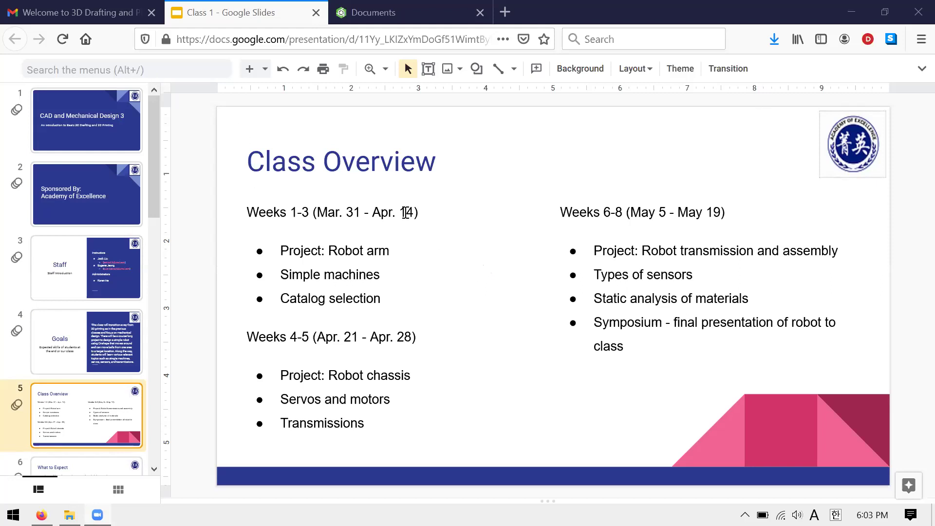
# Step: Move past slide 6, What to Expect, to slide 7, Robot Overview
pyautogui.scroll(-2, 405, 213)
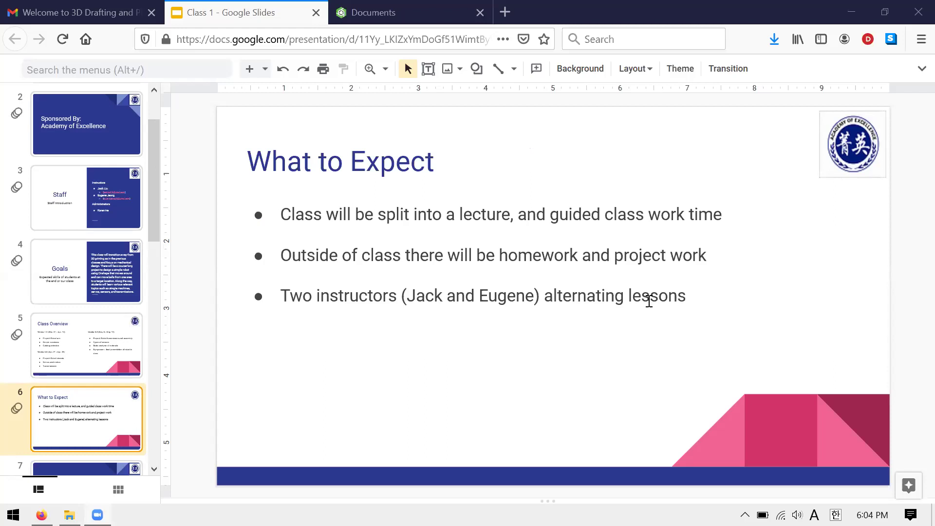
pyautogui.press('Down')
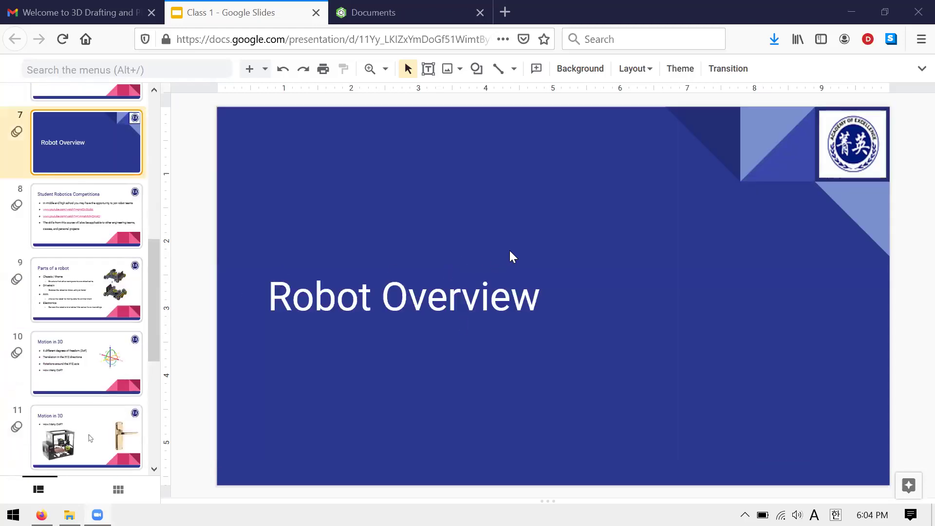
# Step: Advance to slide 8, Student Robotics Competitions
pyautogui.press('Down')
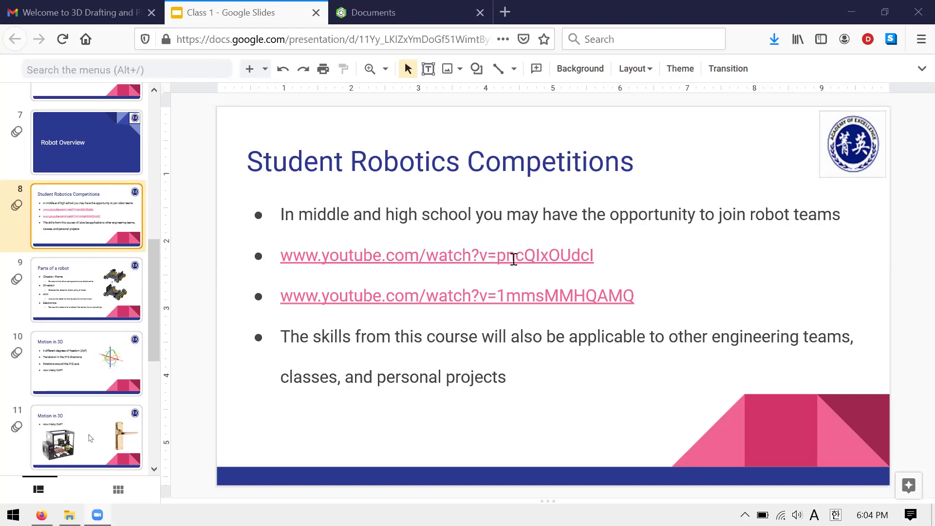
# Step: Open the slide's first YouTube link, 'Robot in 30 hours Reveal', in a new tab and view it
pyautogui.click(554, 252)
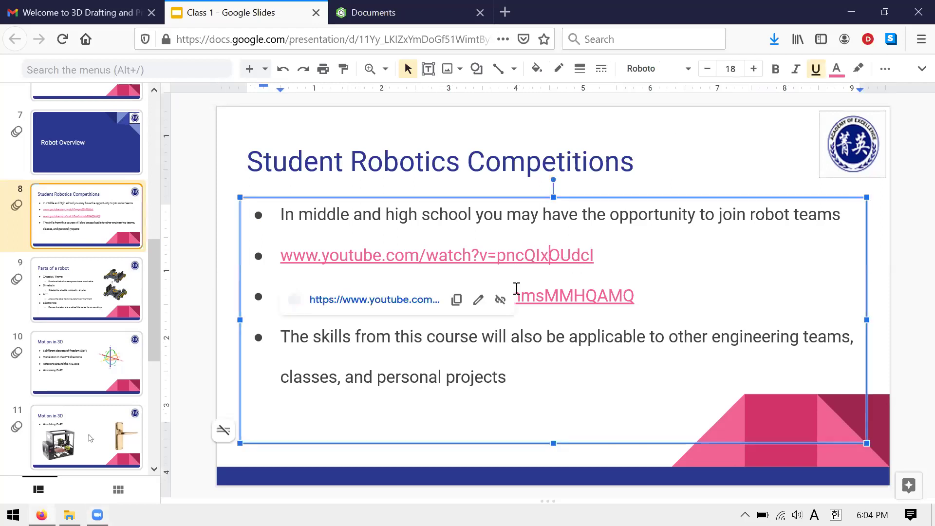
pyautogui.click(422, 301)
pyautogui.click(235, 12)
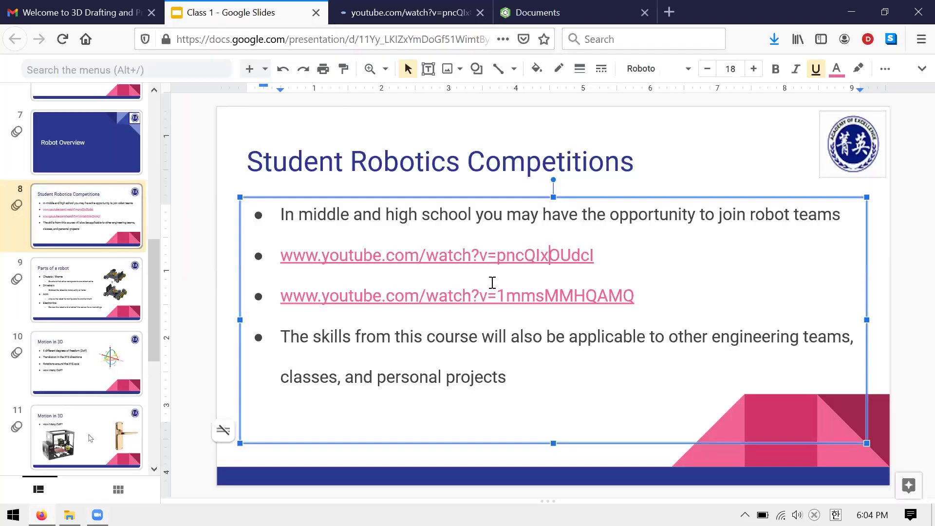
pyautogui.moveTo(282, 257); pyautogui.dragTo(599, 274)
pyautogui.click(628, 265)
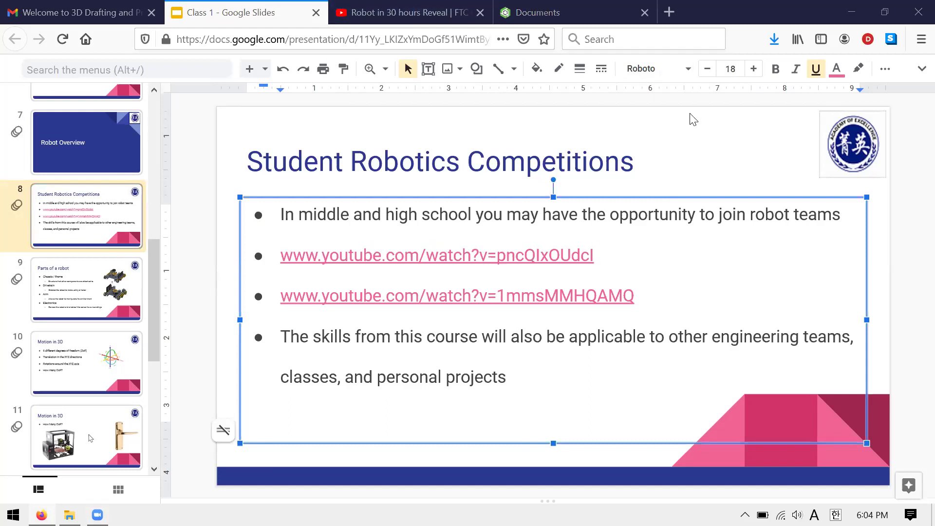
pyautogui.hotkey('ctrl', 'Tab')
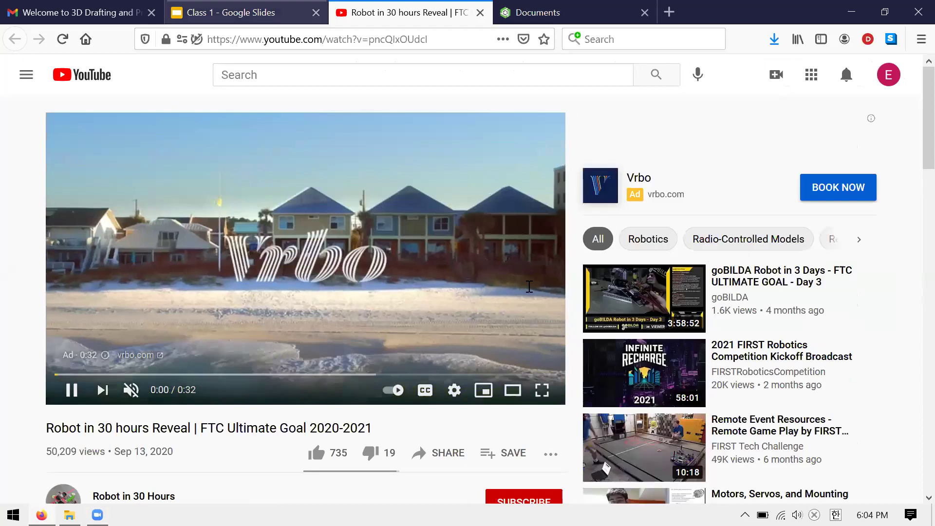
# Step: Switch from the YouTube video back to the slide deck
pyautogui.hotkey('ctrl', 'shift', 'Tab')
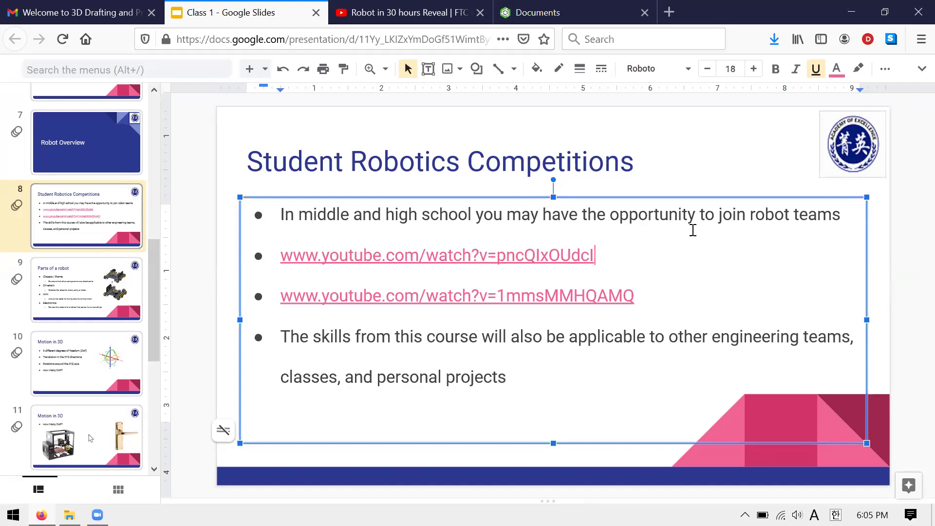
# Step: Deselect the bullet text box and return to the robot reveal video
pyautogui.click(341, 130)
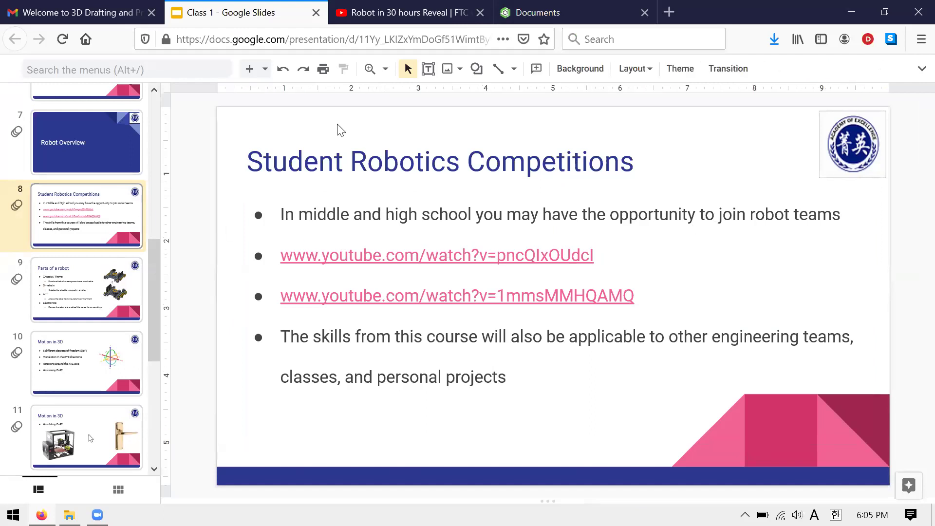
pyautogui.click(404, 13)
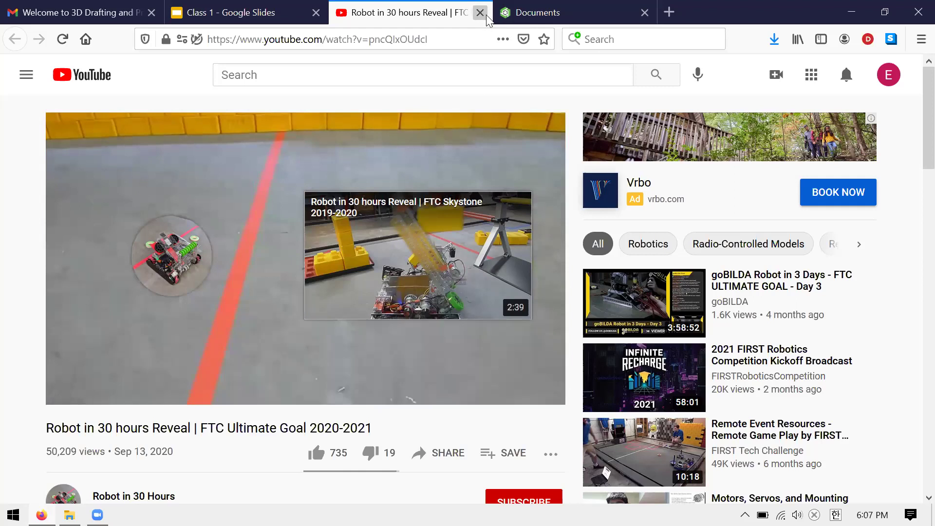
# Step: Close the YouTube video tab to return to the Student Robotics Competitions slide
pyautogui.click(480, 12)
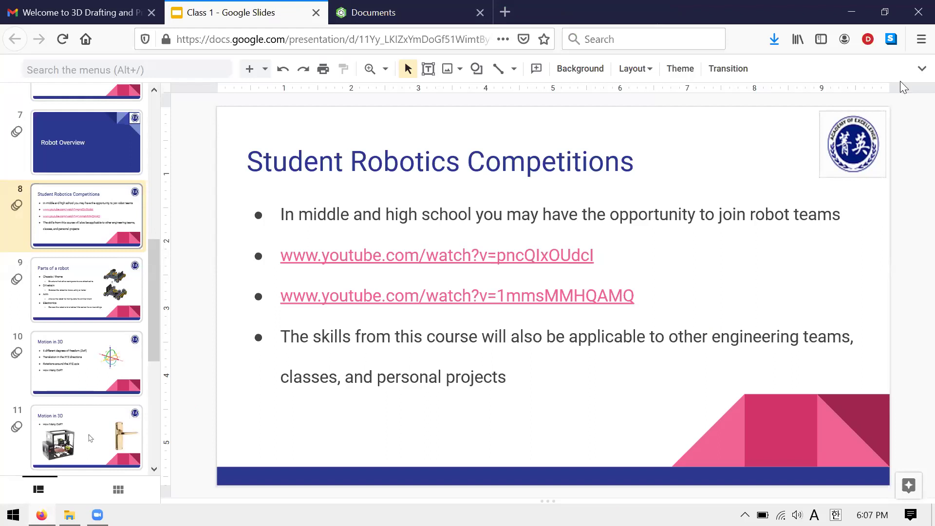
# Step: Advance to slide 9, Parts of a robot
pyautogui.press('Down')
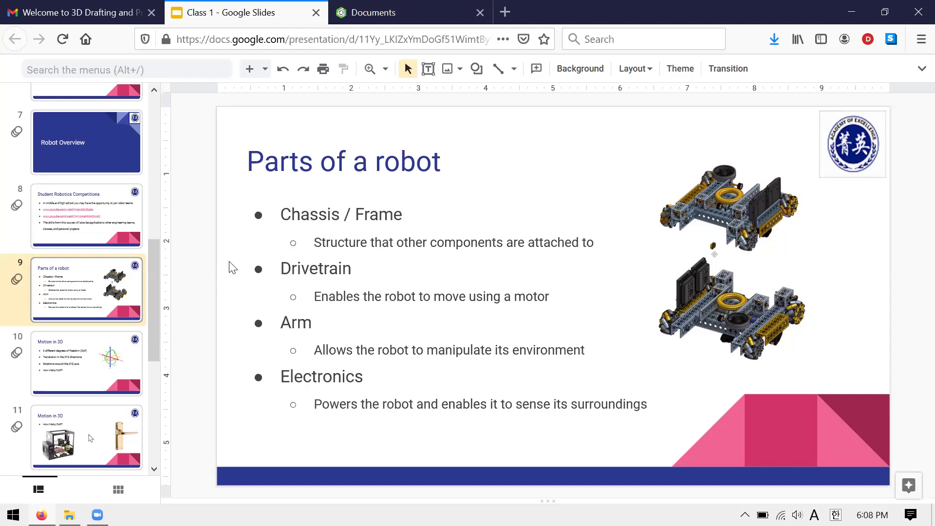
# Step: Advance the deck to slide 10, Motion in 3D, on the six degrees of freedom
pyautogui.press('Down')
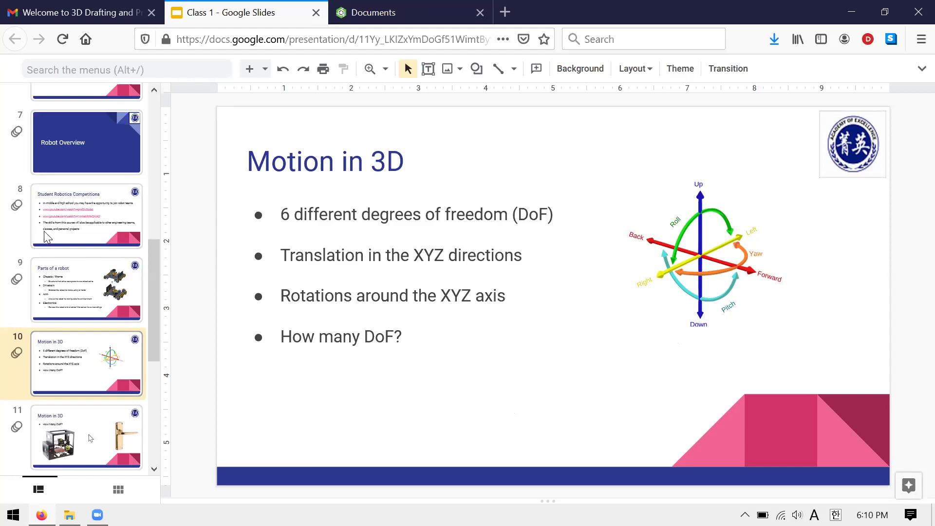
# Step: Move on to slide 11, 'How Many DoF?', with the 3D printer and door handle
pyautogui.scroll(-2, 68, 258)
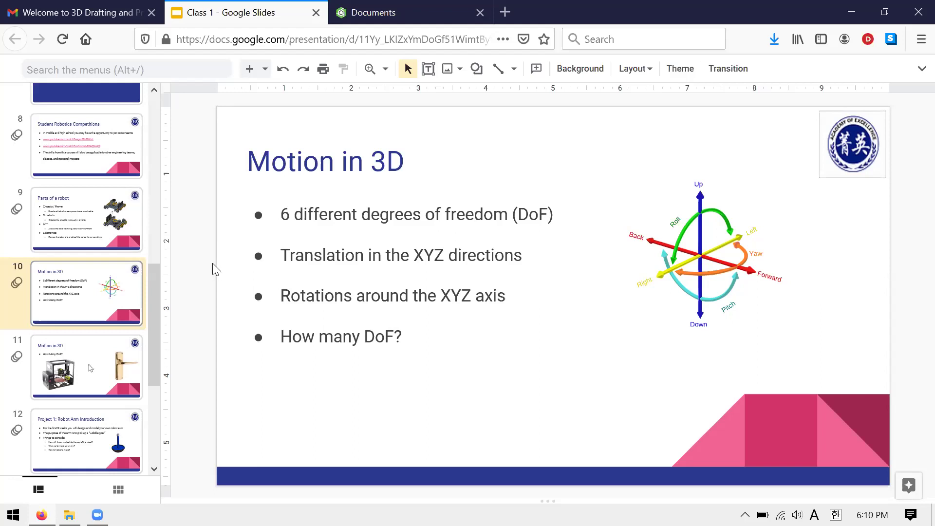
pyautogui.press('Down')
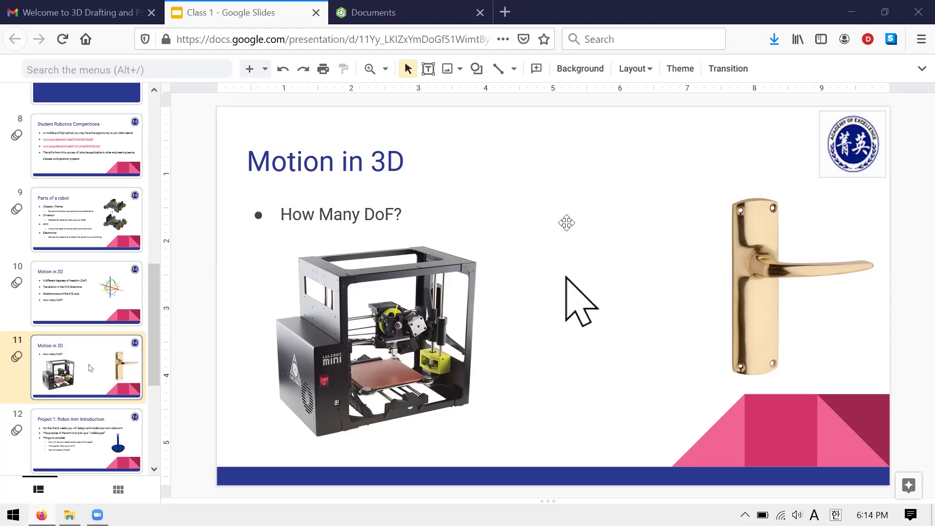
# Step: Advance to slide 12, Project 1: Robot Arm Introduction, about designing an arm for a wobble goal
pyautogui.press('Down')
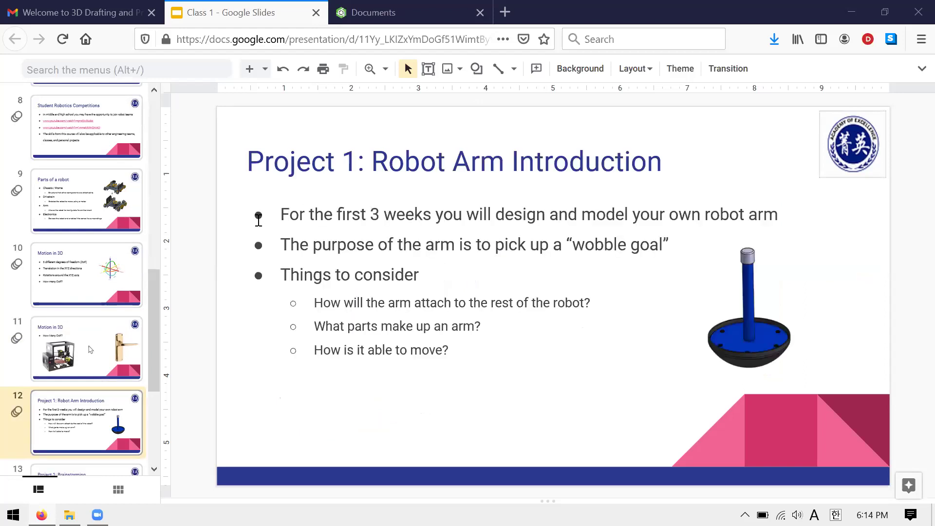
# Step: Scroll to review the Project 1: Robot Arm Introduction slide's questions on attachment, parts and movement
pyautogui.scroll(-4, 48, 234)
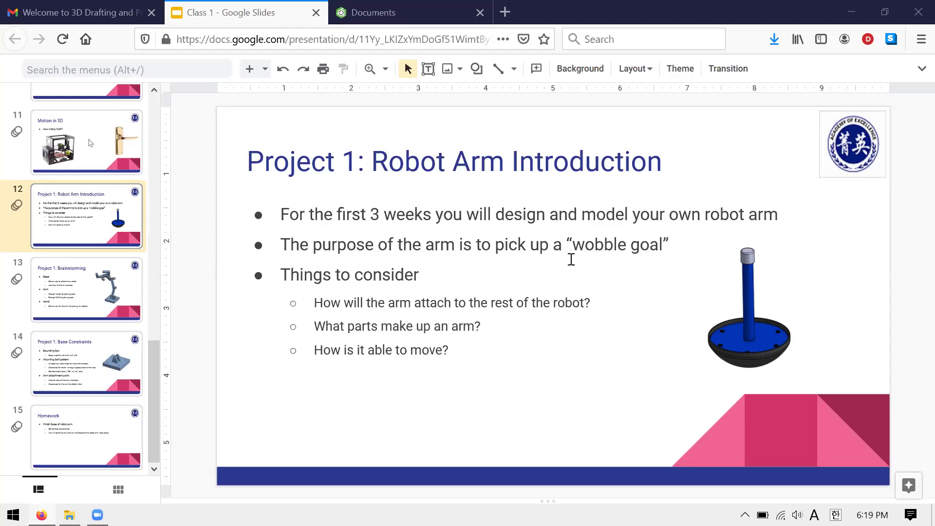
# Step: Advance past Project 1: Brainstorming to slide 14, Project 1: Base Constraints
pyautogui.press('Down')
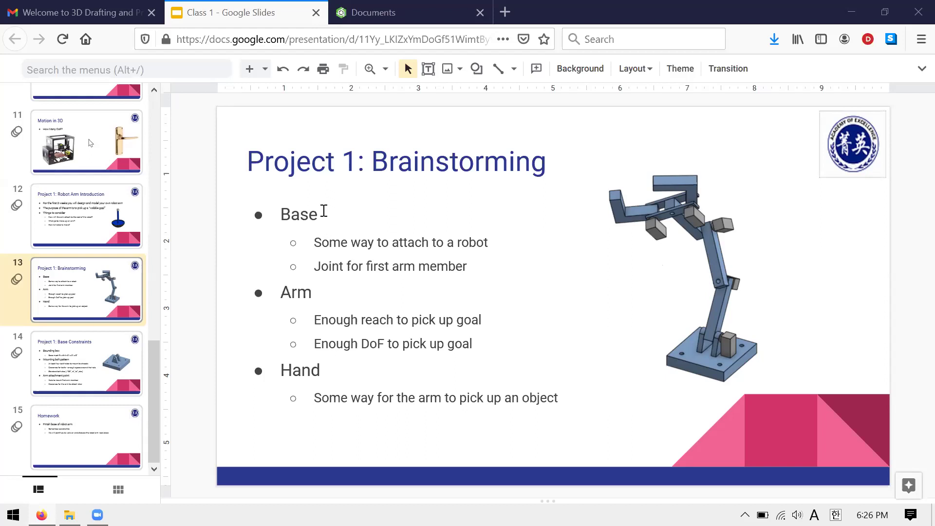
pyautogui.press('Down')
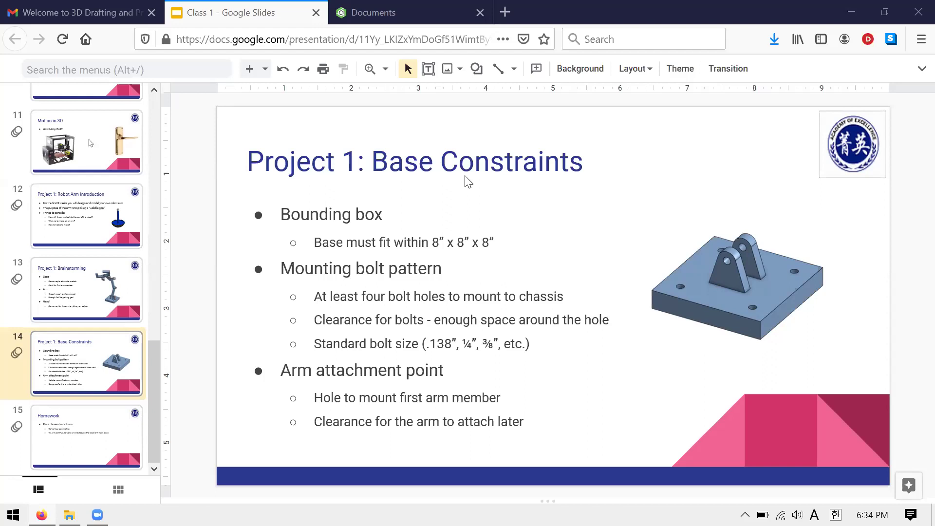
# Step: Highlight the 8” x 8” x 8” bounding box and four-bolt-holes bullets on the slide
pyautogui.click(375, 215)
pyautogui.moveTo(316, 244); pyautogui.dragTo(495, 244)
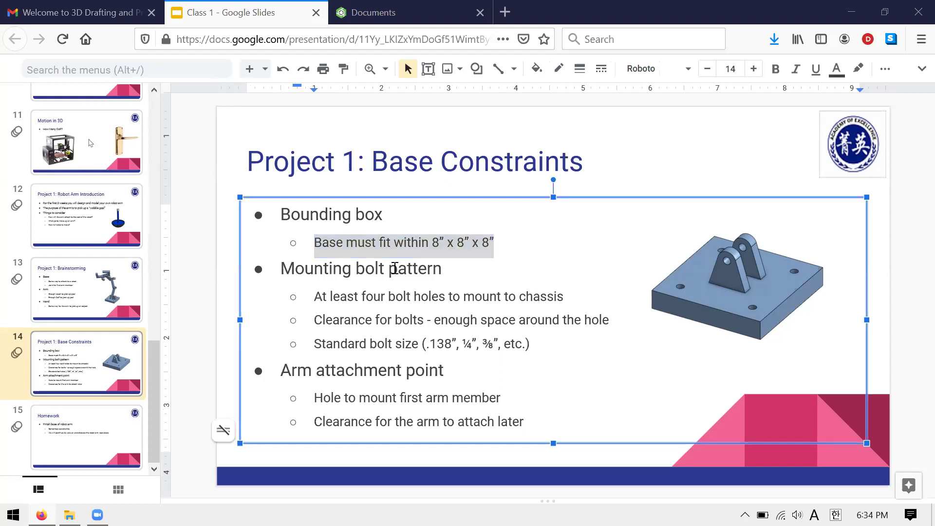
pyautogui.click(503, 243)
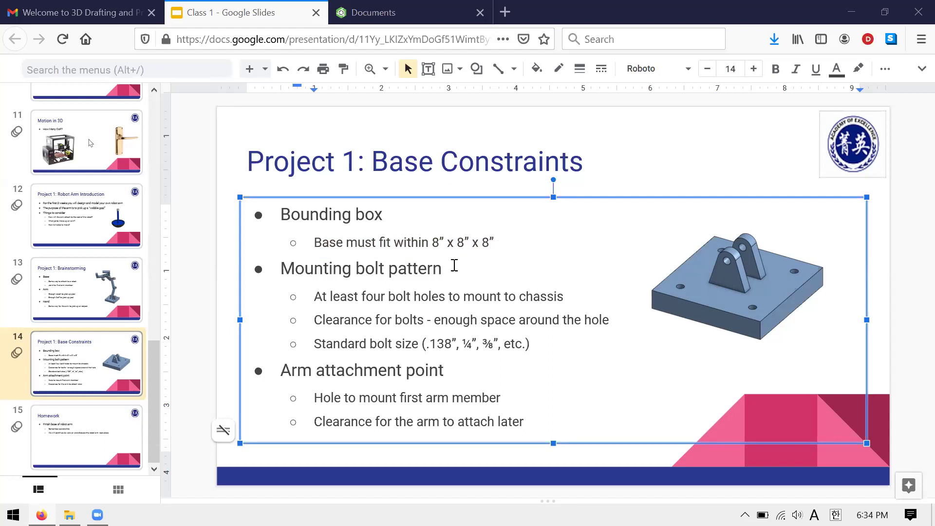
pyautogui.click(319, 300)
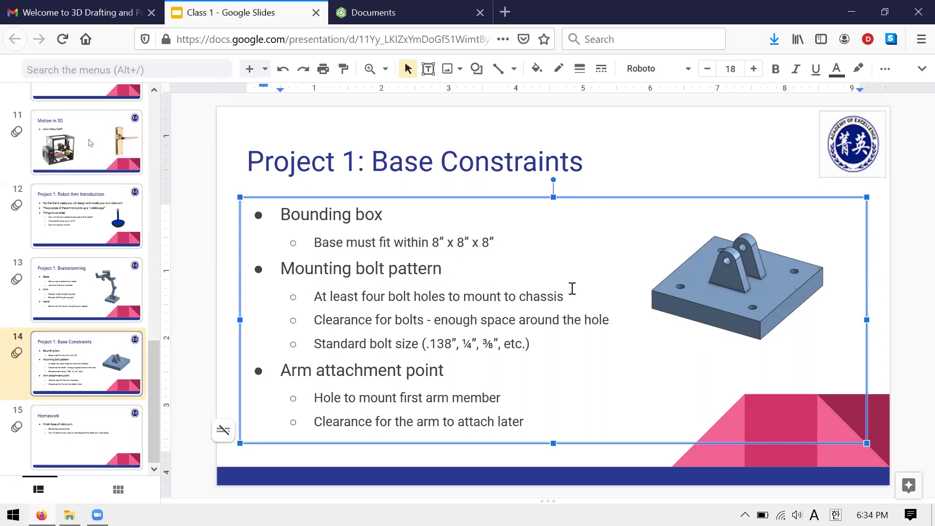
pyautogui.tripleClick(521, 296)
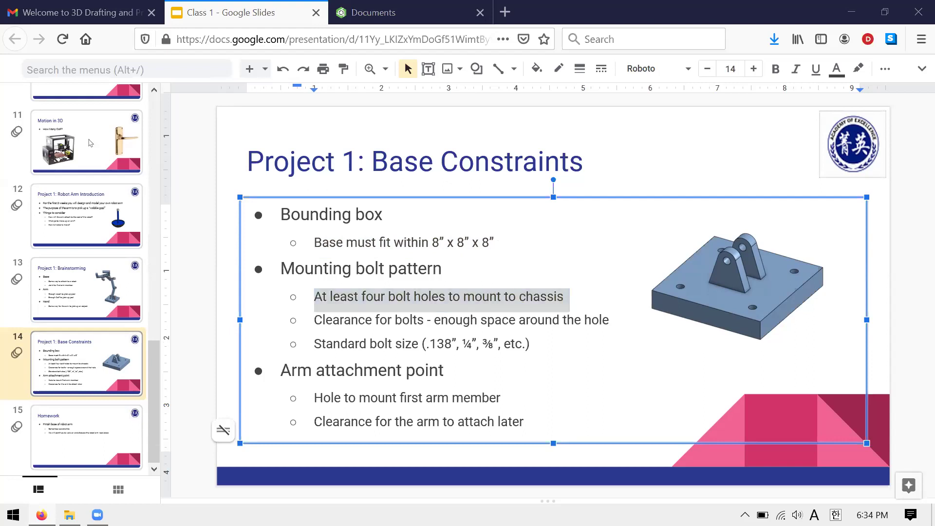
pyautogui.click(313, 320)
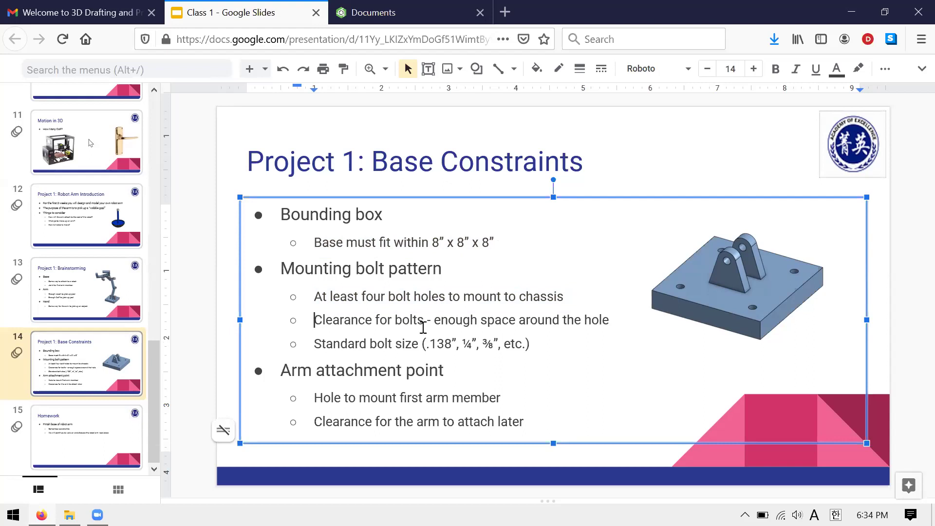
# Step: Highlight the bolt clearance, standard bolt size, arm mounting hole and arm clearance bullets
pyautogui.hotkey('shift', 'Down')
pyautogui.hotkey('shift', 'Down')
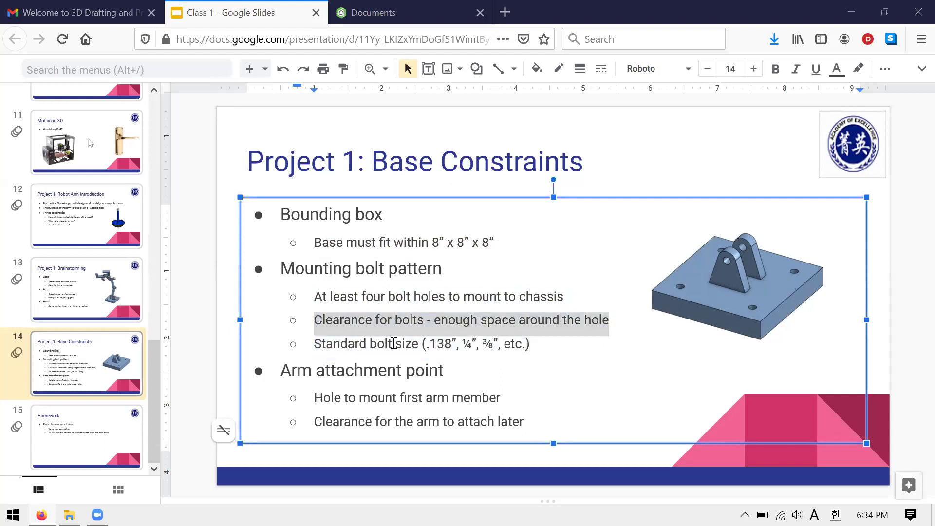
pyautogui.click(317, 347)
pyautogui.keyDown('shift'); pyautogui.click(555, 347); pyautogui.keyUp('shift')
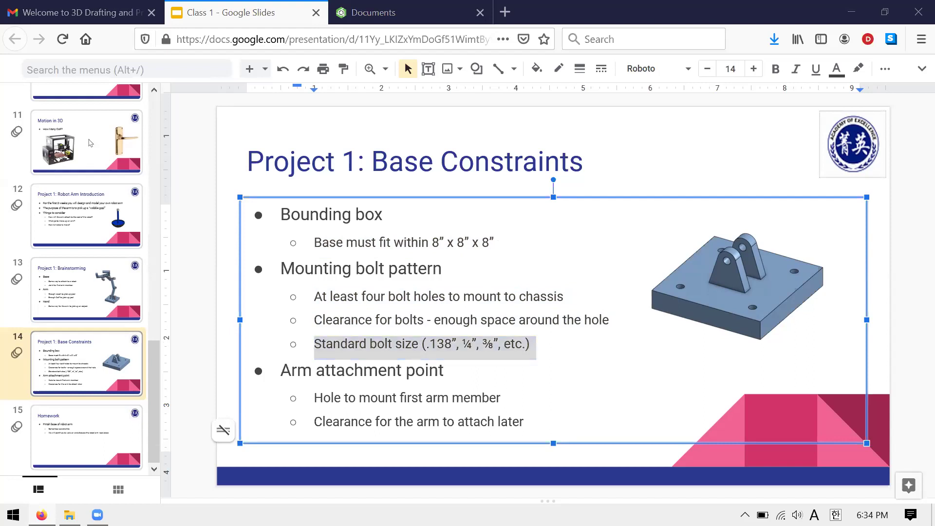
pyautogui.tripleClick(508, 408)
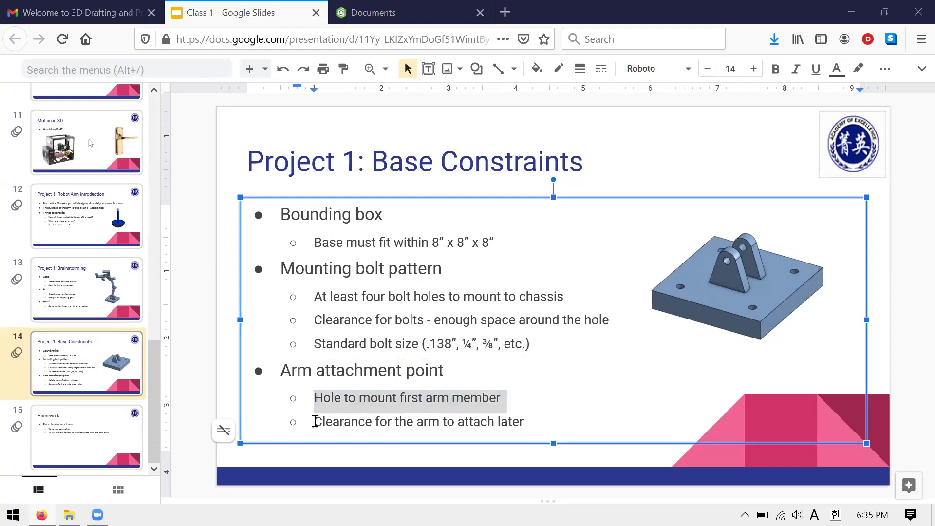
pyautogui.tripleClick(536, 428)
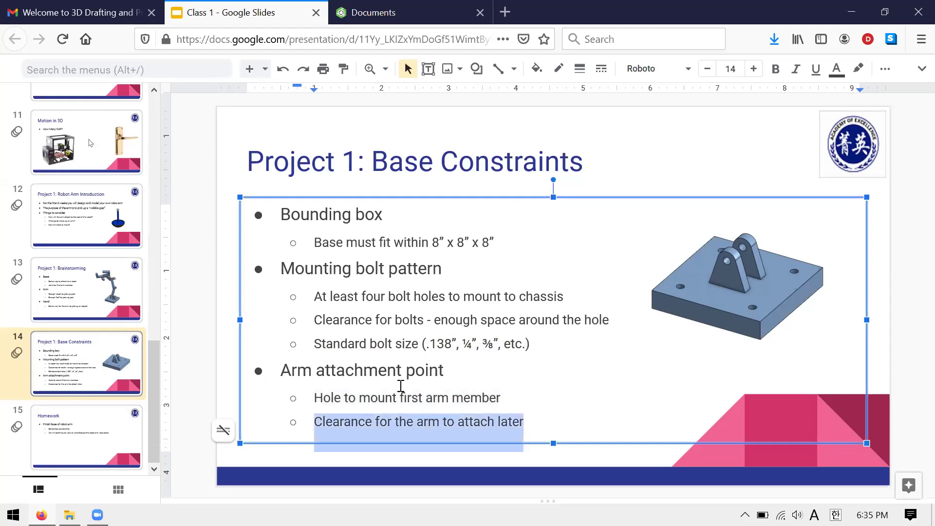
pyautogui.press('Escape')
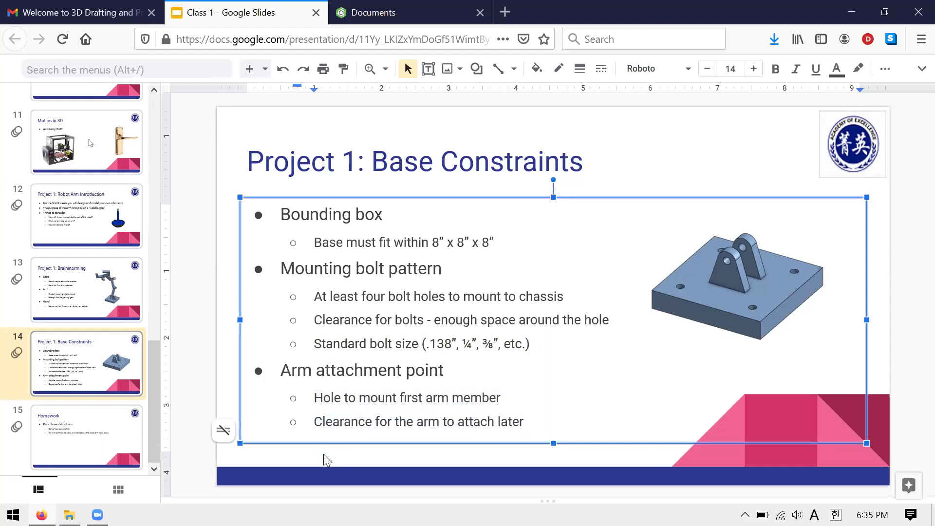
pyautogui.click(240, 401)
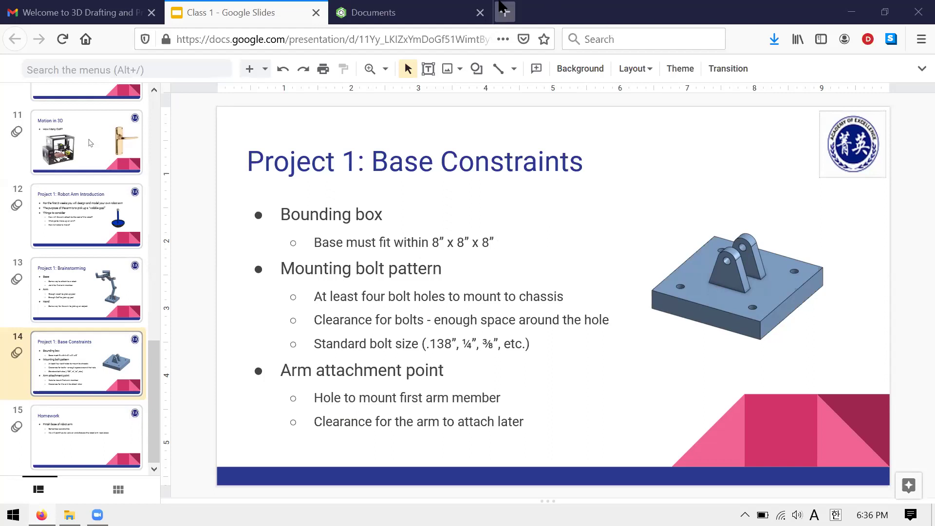
# Step: Search DuckDuckGo for 'tap chart' in a new browser tab
pyautogui.click(504, 8)
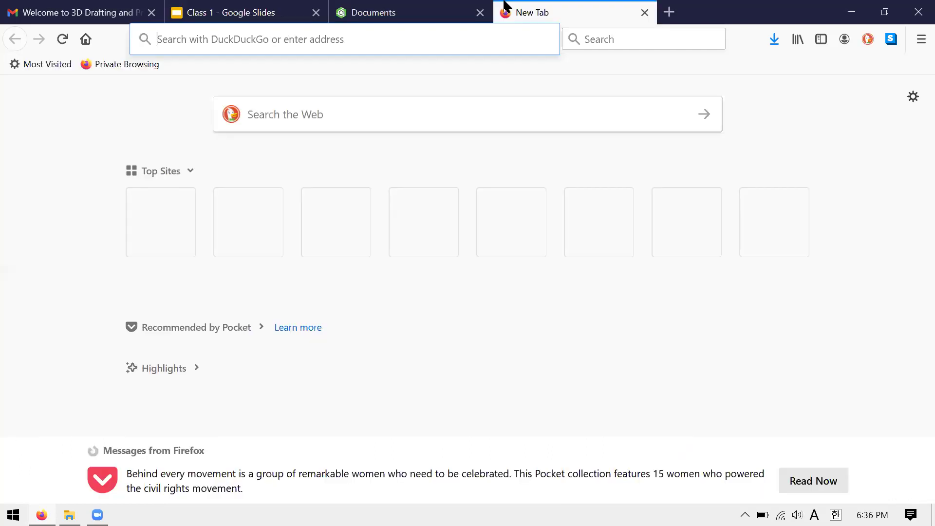
pyautogui.write('joe cnc')
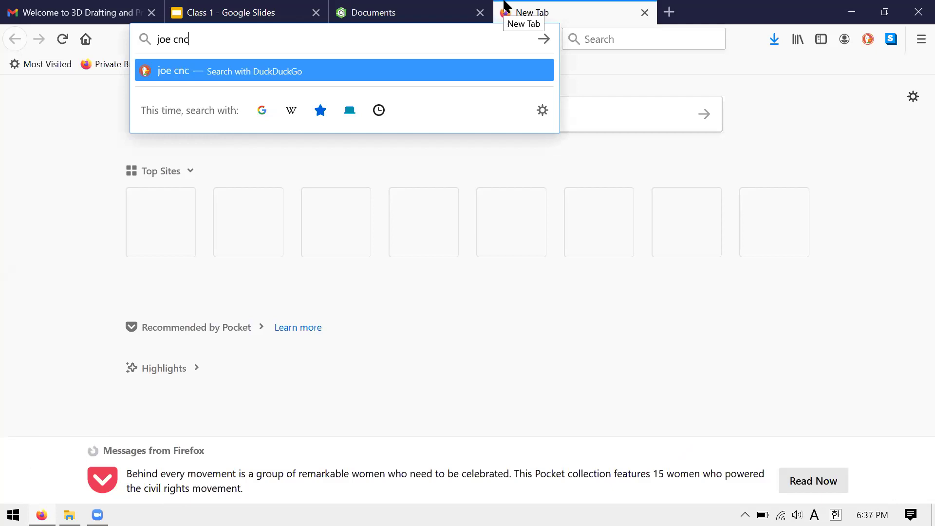
pyautogui.write(' tap')
pyautogui.hotkey('ctrl', 'a')
pyautogui.write('tap chart')
pyautogui.press('Return')
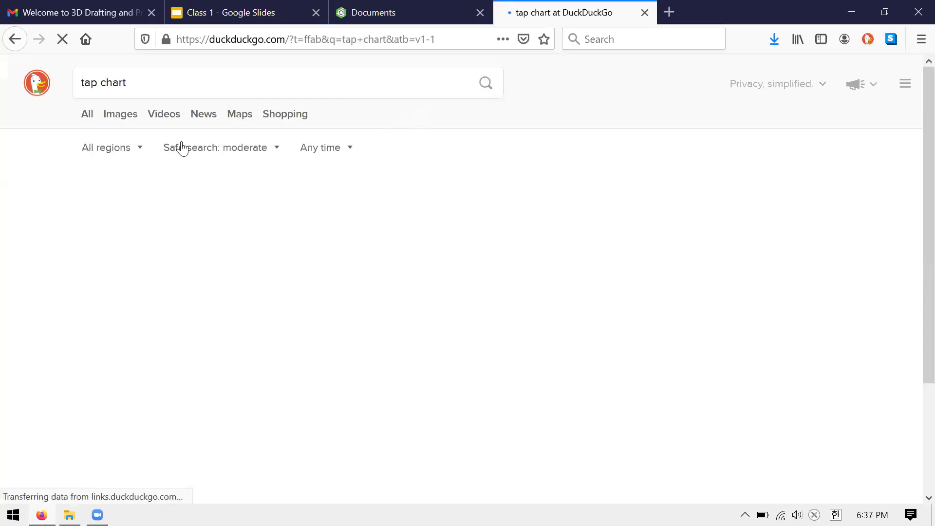
# Step: Browse tap chart image results, viewing the Drill and Tap Chart and metric tap drill chart
pyautogui.click(120, 115)
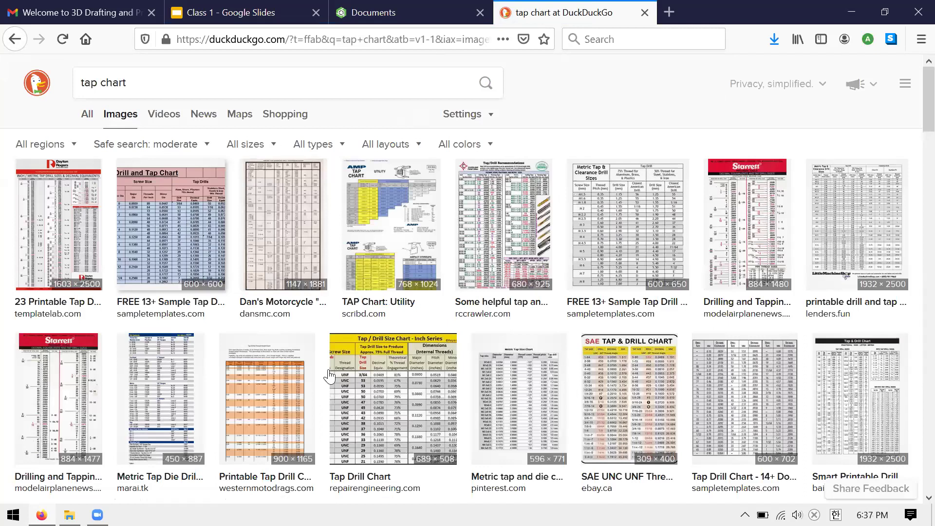
pyautogui.click(327, 346)
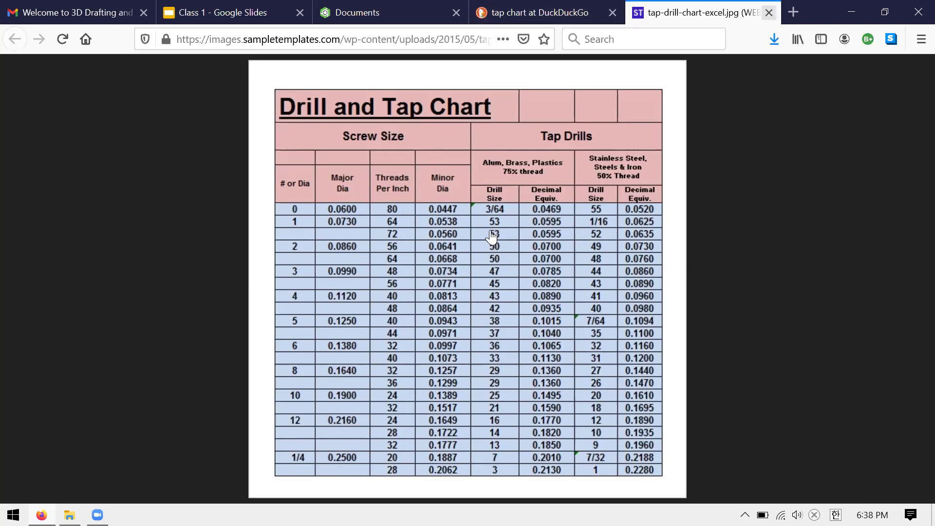
pyautogui.hotkey('ctrl', 'w')
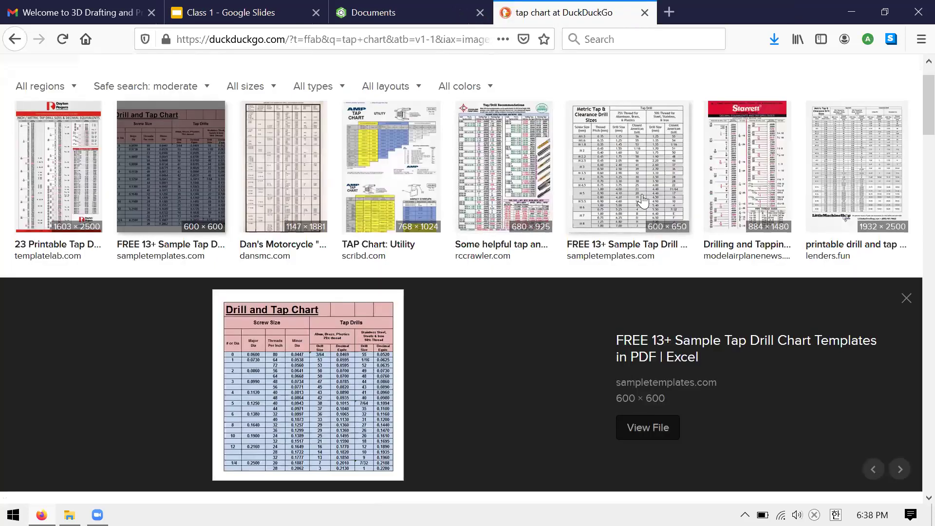
pyautogui.click(643, 199)
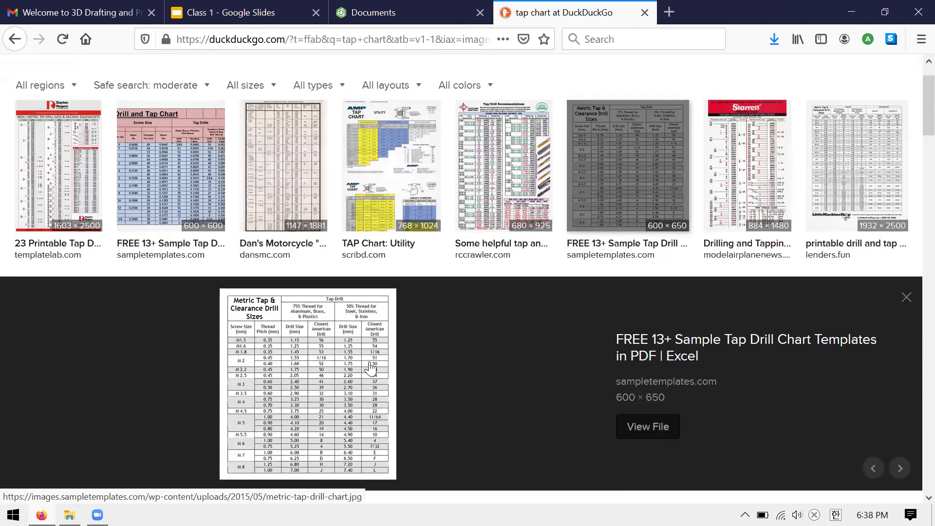
pyautogui.moveTo(369, 365); pyautogui.dragTo(518, 405)
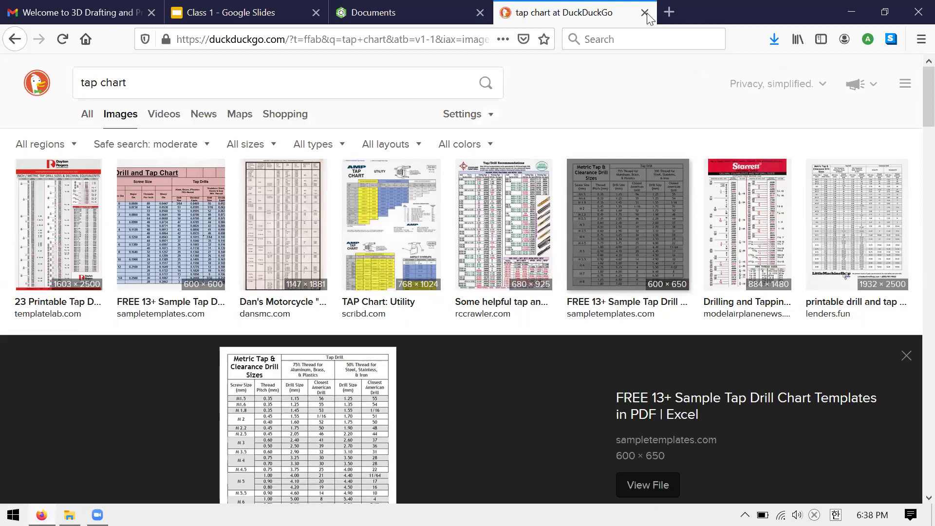
# Step: Close the image search tab and return to the Class 1 slides
pyautogui.click(645, 14)
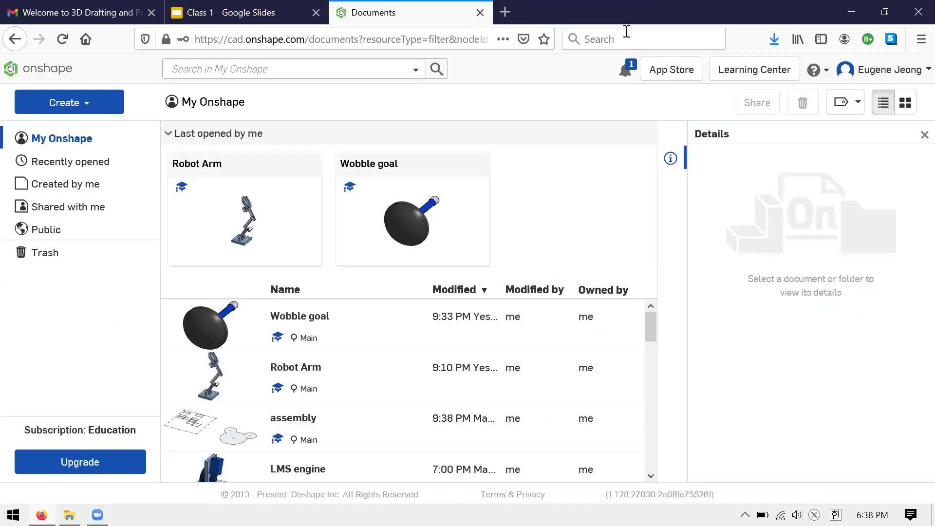
pyautogui.click(238, 22)
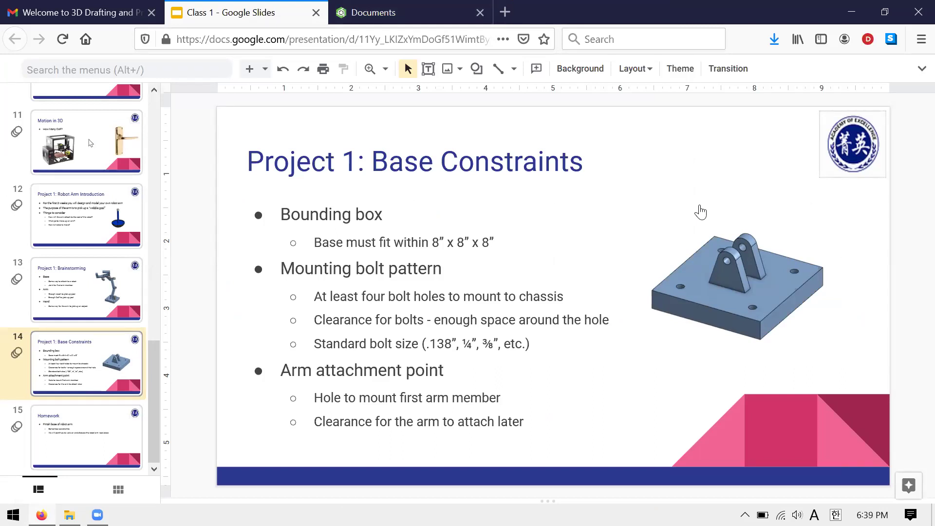
# Step: Glance at the Onshape documents list, then return to the Project 1: Base Constraints slide
pyautogui.click(407, 10)
pyautogui.hotkey('ctrl', 'shift', 'Tab')
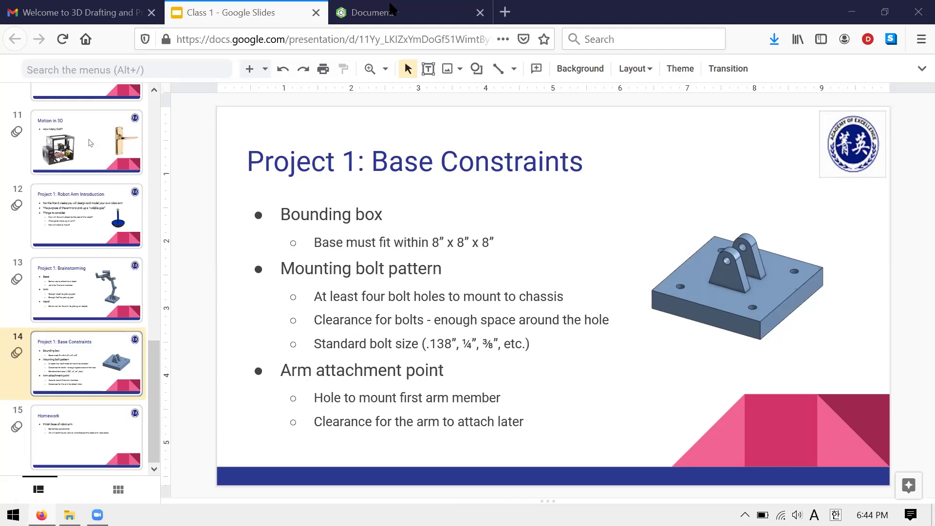
# Step: Create a new Onshape document named 'Robot arm base'
pyautogui.click(359, 5)
pyautogui.click(89, 106)
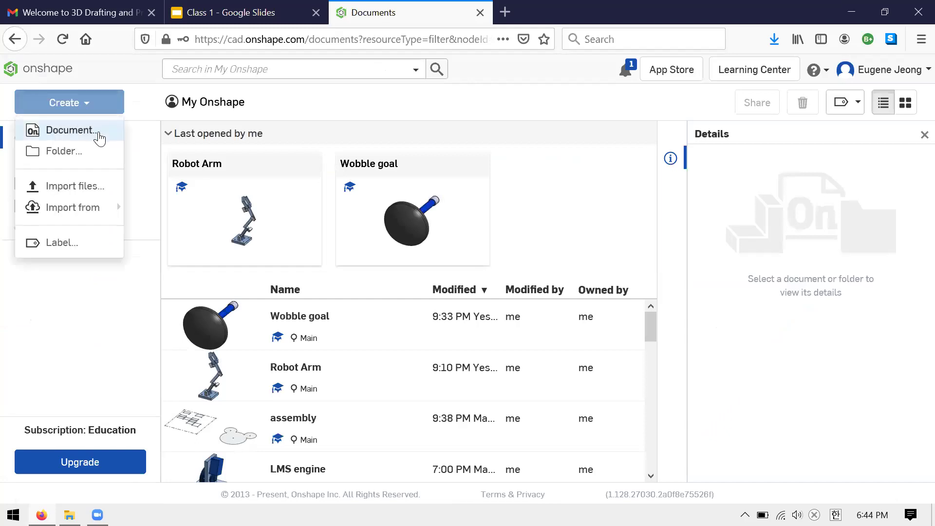
pyautogui.click(100, 129)
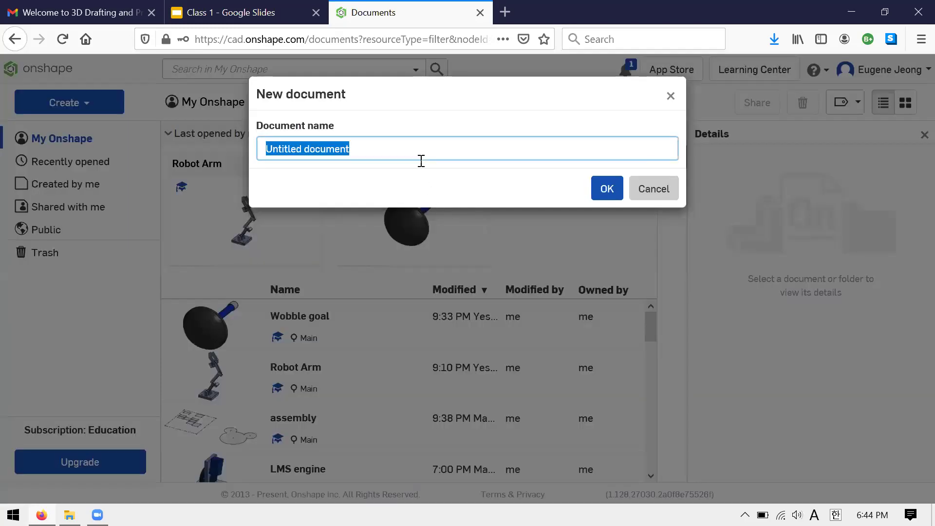
pyautogui.write('Robo')
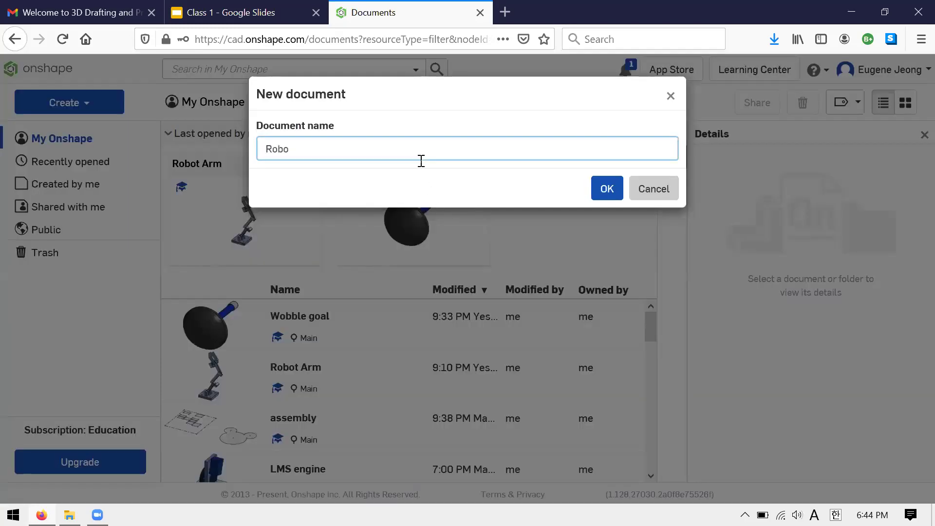
pyautogui.write('t arm base')
pyautogui.click(603, 194)
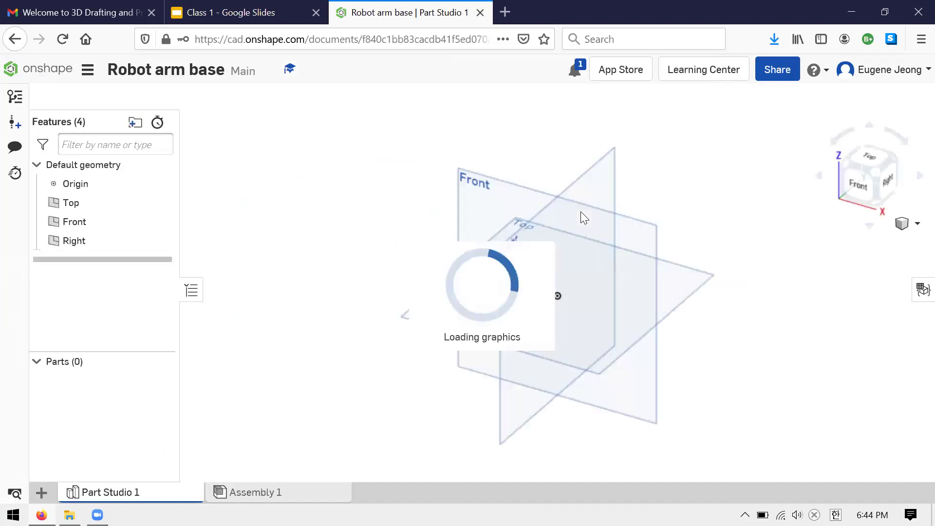
# Step: Start a sketch on the Top plane and draw a corner rectangle from the origin
pyautogui.click(111, 96)
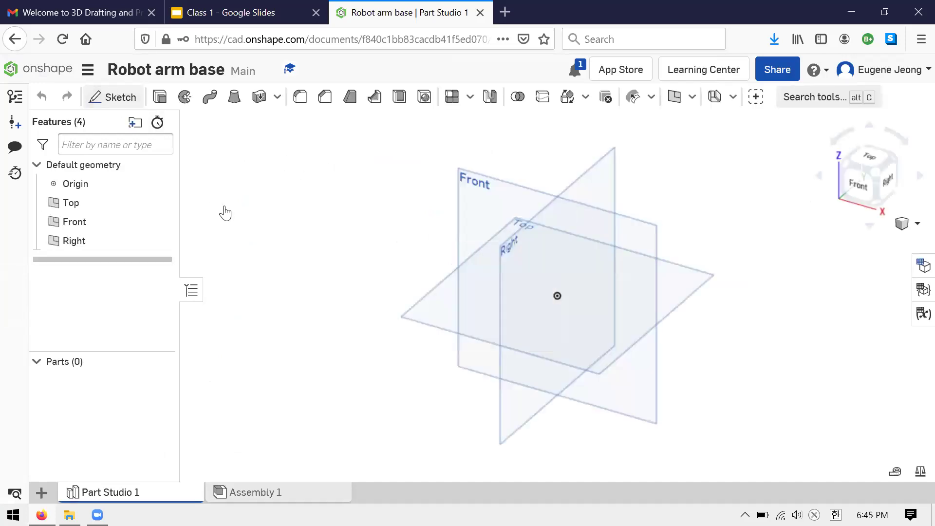
pyautogui.click(696, 279)
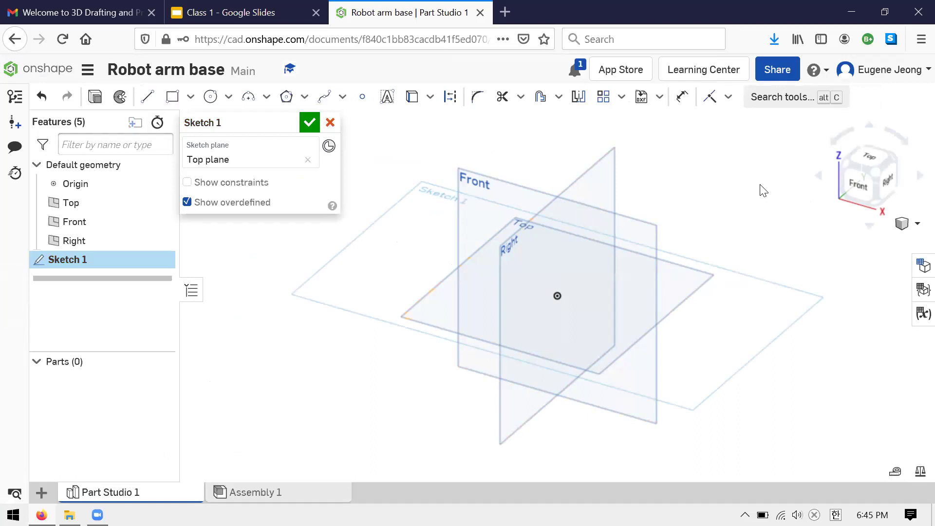
pyautogui.click(872, 162)
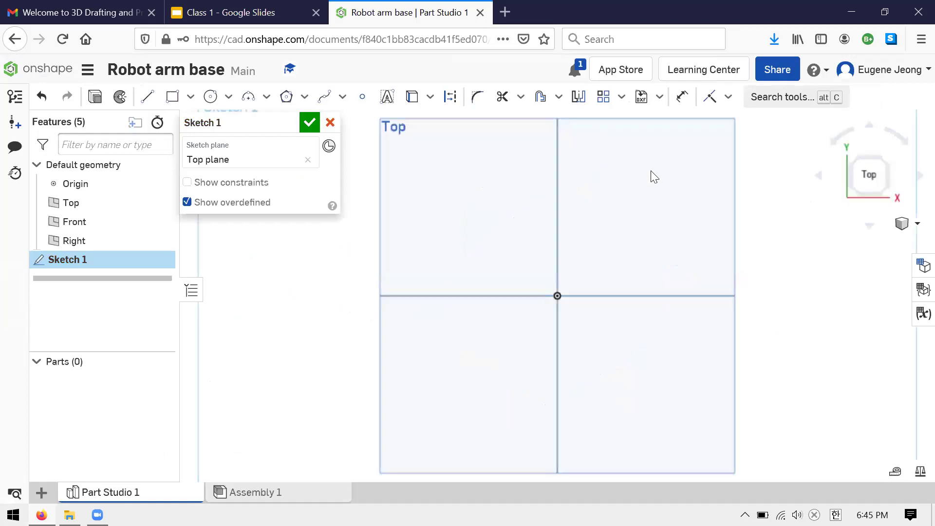
pyautogui.click(173, 96)
pyautogui.click(558, 295)
pyautogui.click(647, 186)
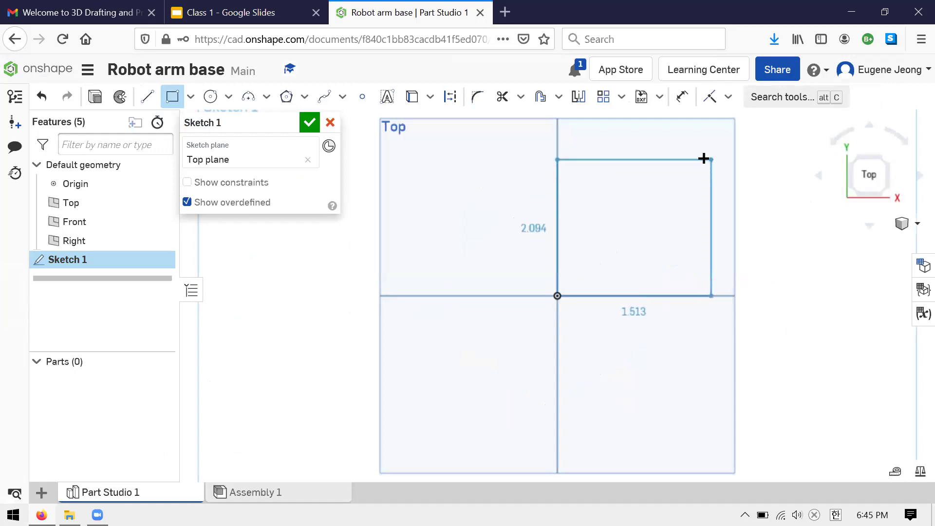
pyautogui.click(701, 155)
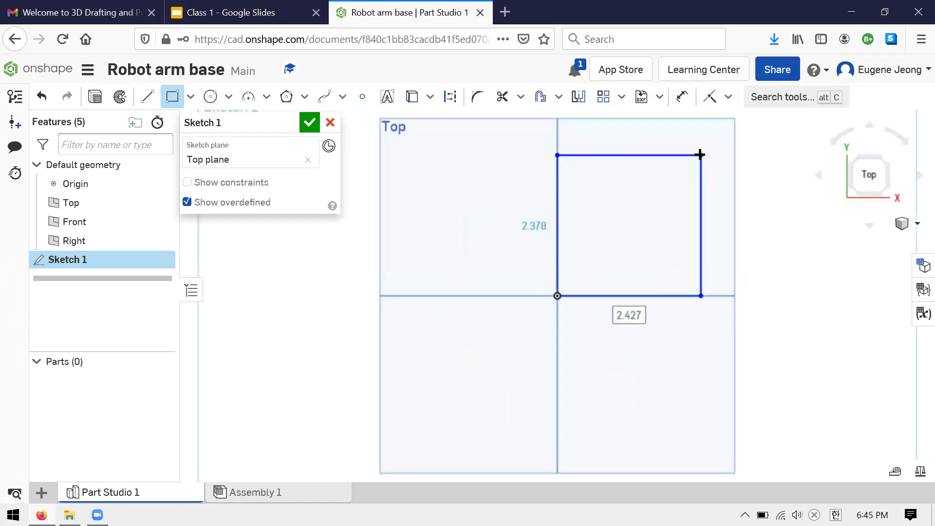
pyautogui.press('Escape')
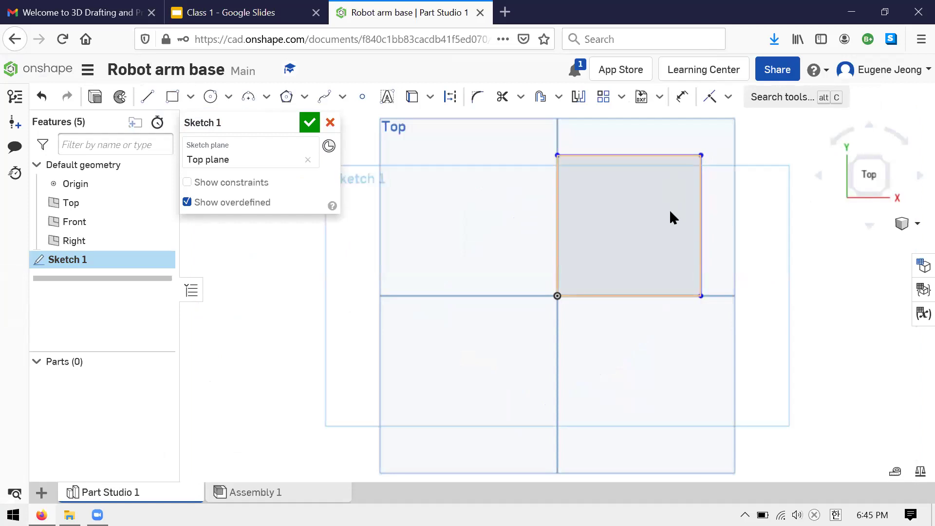
# Step: Dimension the rectangle's bottom edge to 6
pyautogui.press('d')
pyautogui.click(665, 297)
pyautogui.click(636, 349)
pyautogui.write('6')
pyautogui.press('Return')
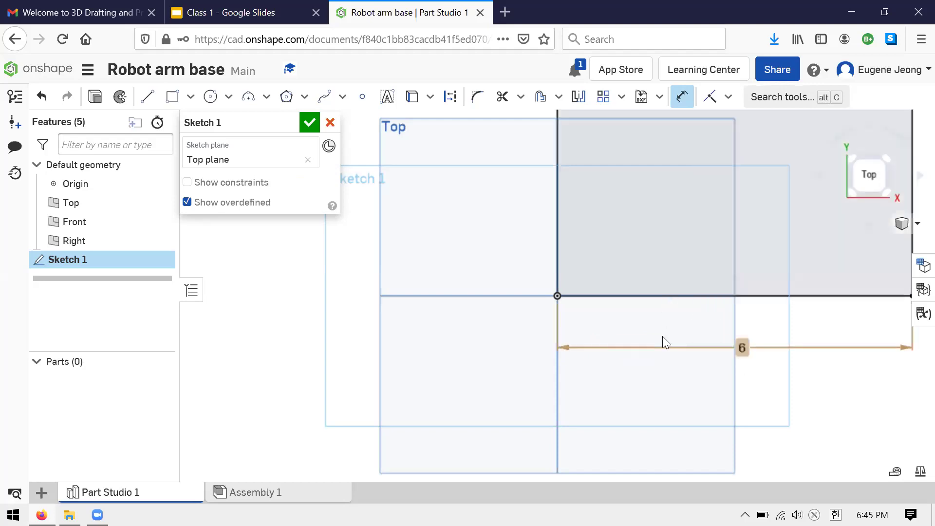
pyautogui.scroll(-4, 583, 268)
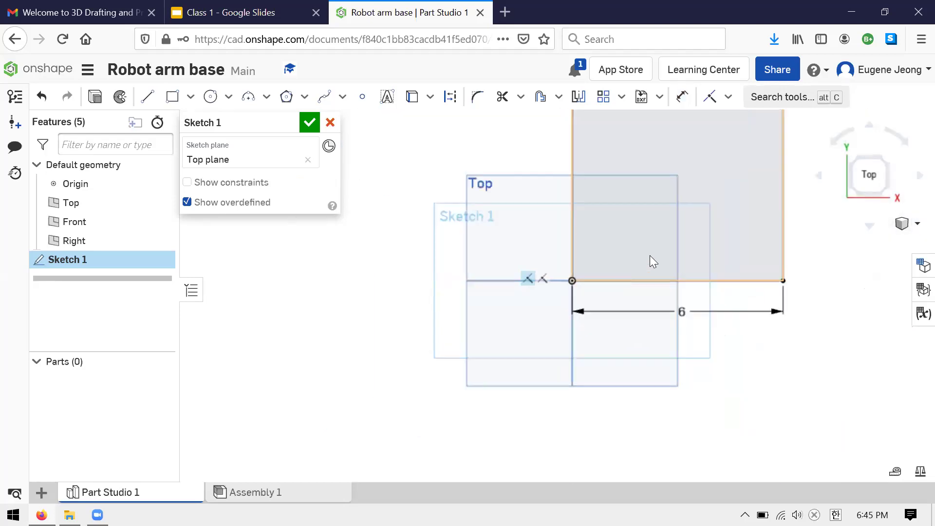
pyautogui.scroll(-3, 657, 234)
pyautogui.scroll(3, 675, 222)
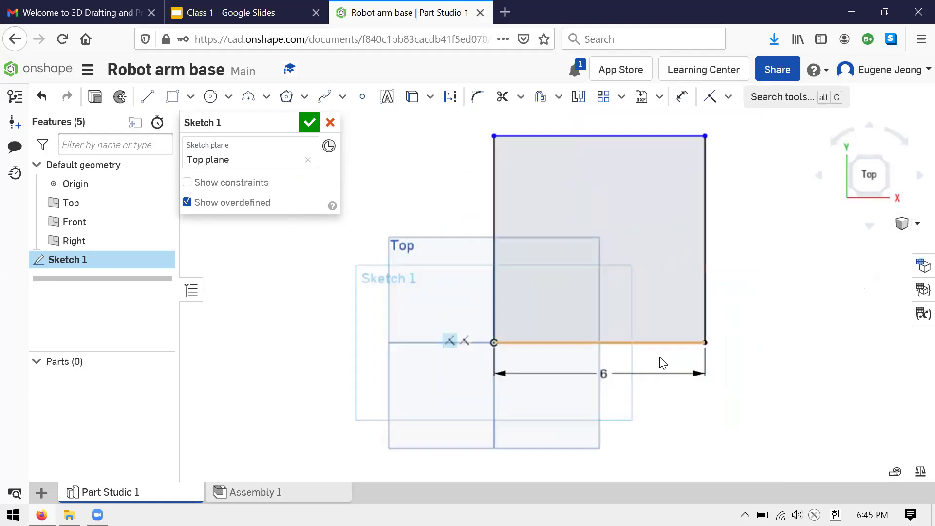
# Step: Constrain the left and bottom edges equal to make a square
pyautogui.click(662, 343)
pyautogui.click(495, 171)
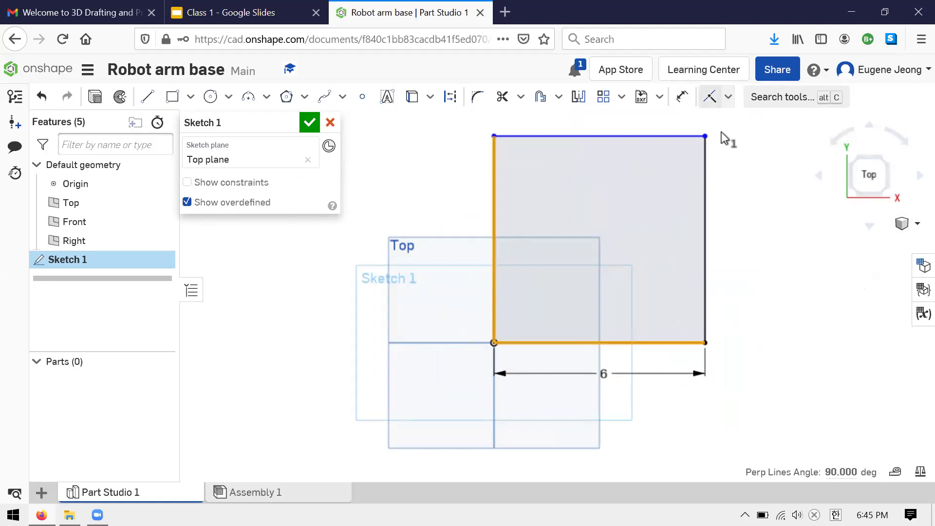
pyautogui.click(729, 97)
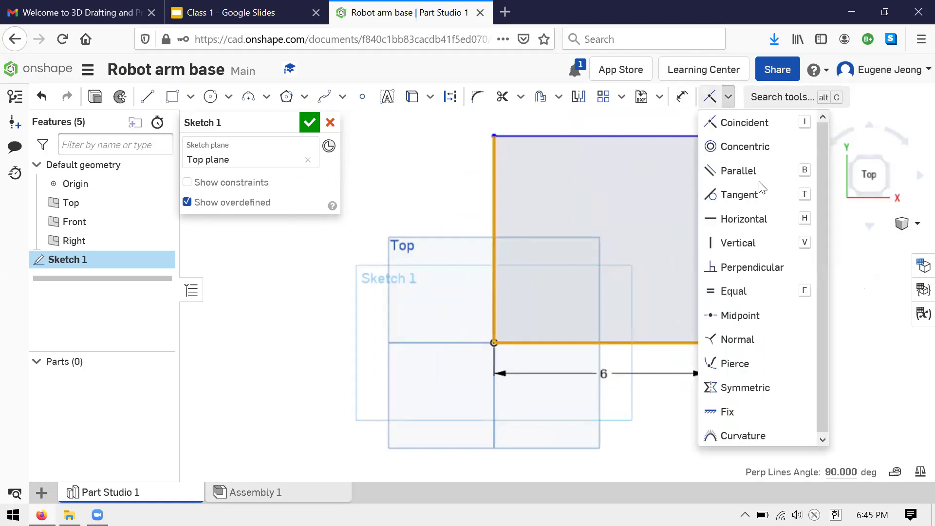
pyautogui.click(763, 292)
pyautogui.scroll(1, 633, 302)
pyautogui.scroll(-2, 665, 331)
pyautogui.scroll(2, 740, 218)
pyautogui.scroll(-1, 733, 213)
pyautogui.scroll(1, 774, 202)
pyautogui.press('m')
pyautogui.press('Escape')
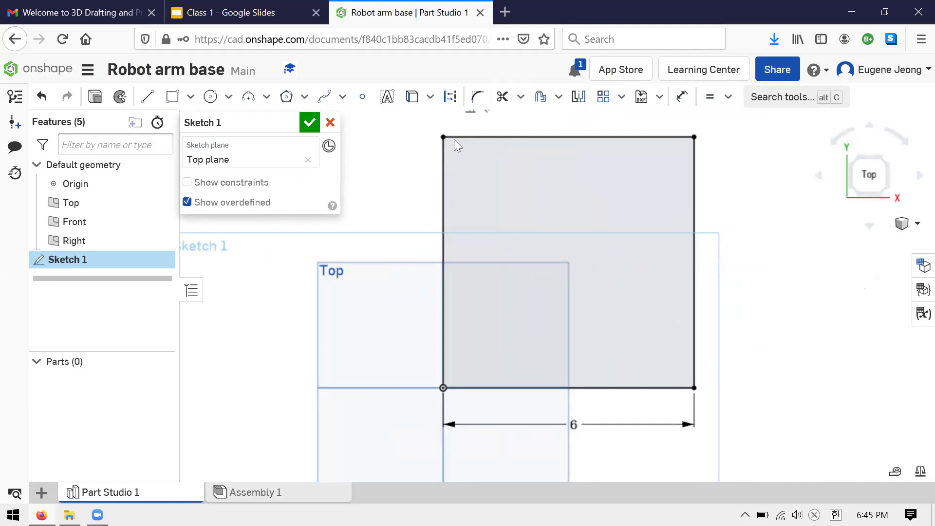
# Step: Place four sketch points near the square's corners
pyautogui.click(363, 98)
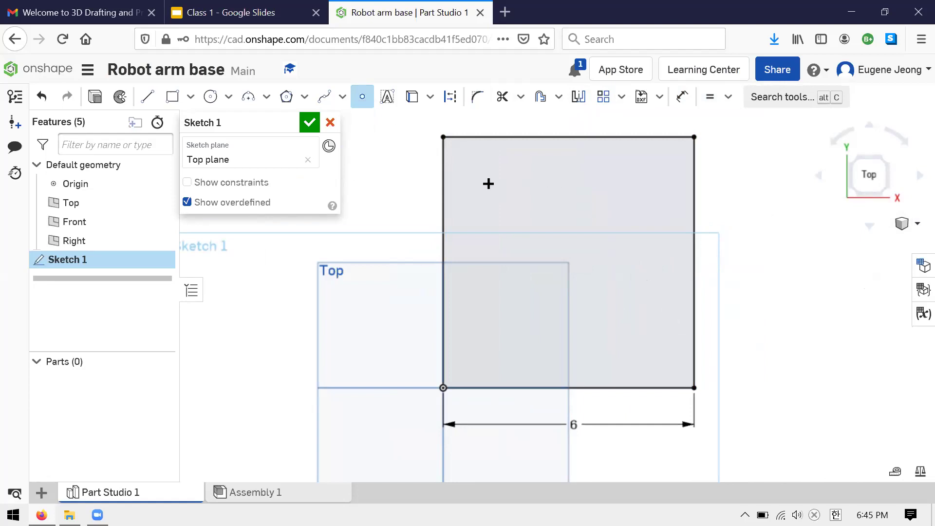
pyautogui.click(492, 181)
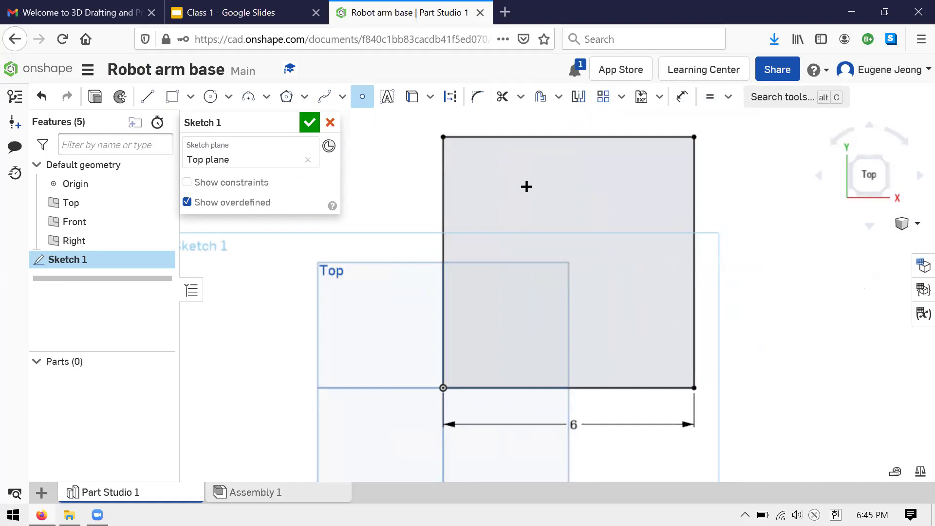
pyautogui.click(662, 182)
pyautogui.click(660, 365)
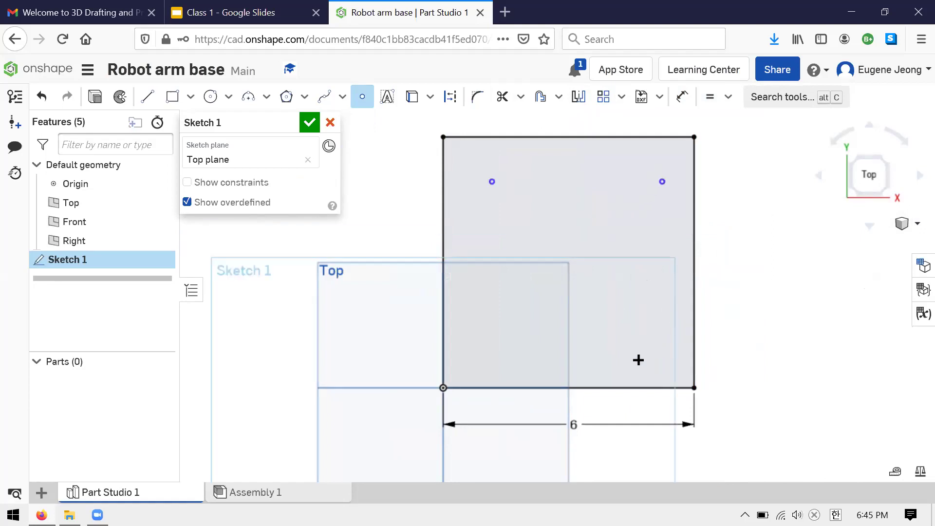
pyautogui.click(492, 365)
pyautogui.press('Escape')
# Step: Constrain the lower pair and upper pair of points horizontal
pyautogui.click(492, 365)
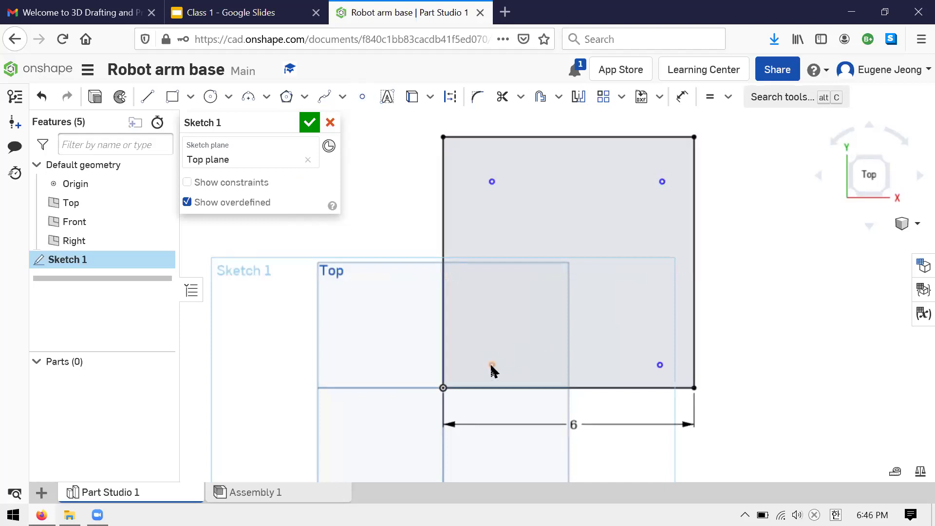
pyautogui.rightClick(660, 365)
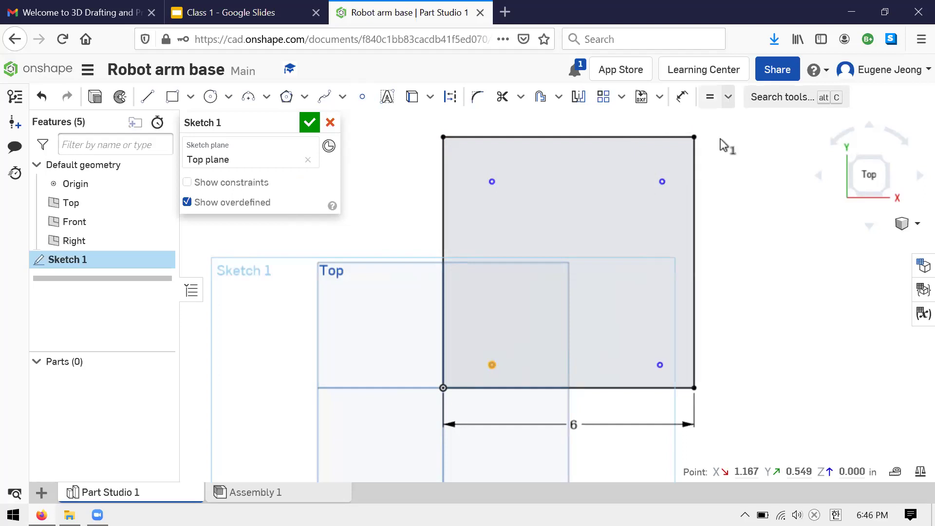
pyautogui.click(728, 97)
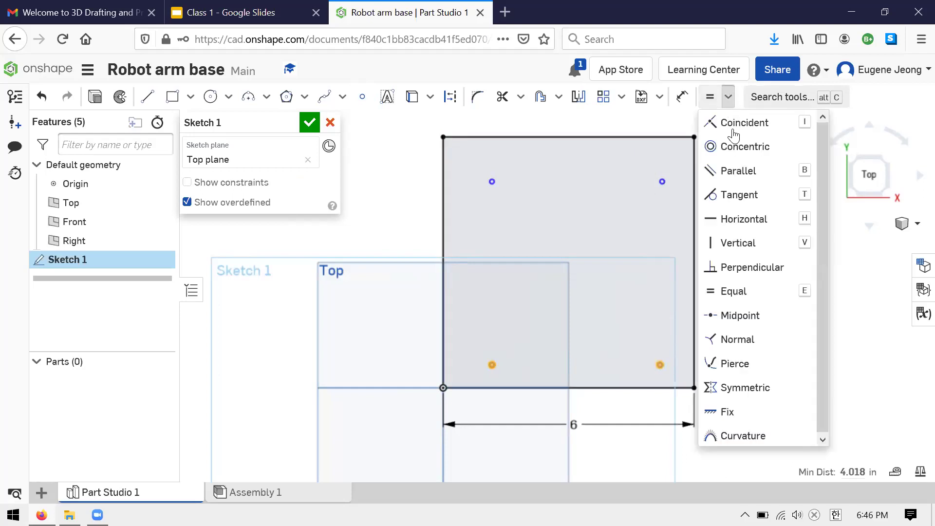
pyautogui.click(738, 218)
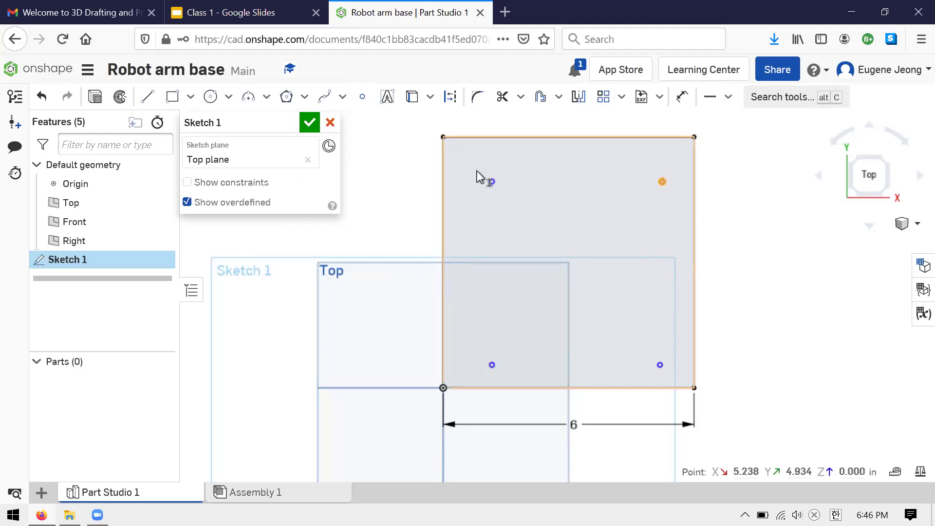
pyautogui.click(493, 182)
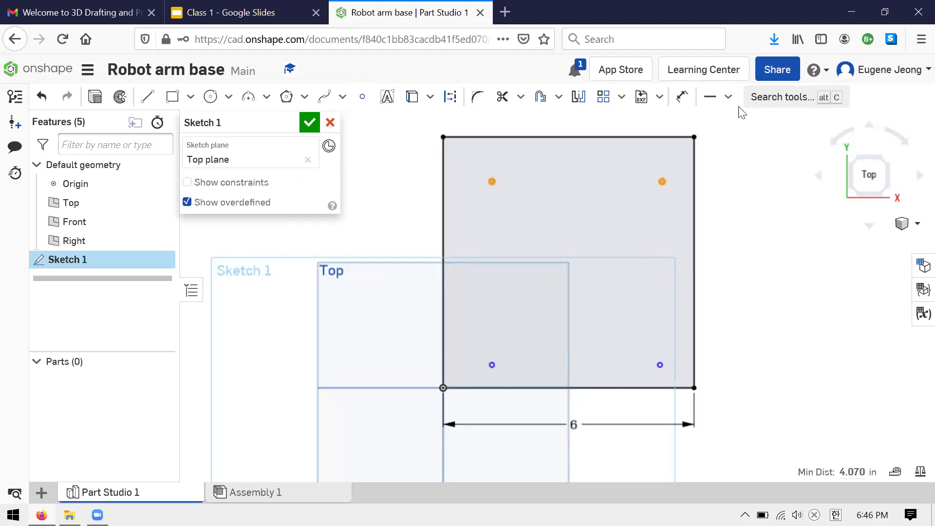
pyautogui.click(711, 97)
# Step: Constrain the right pair and left pair of points vertical
pyautogui.click(728, 97)
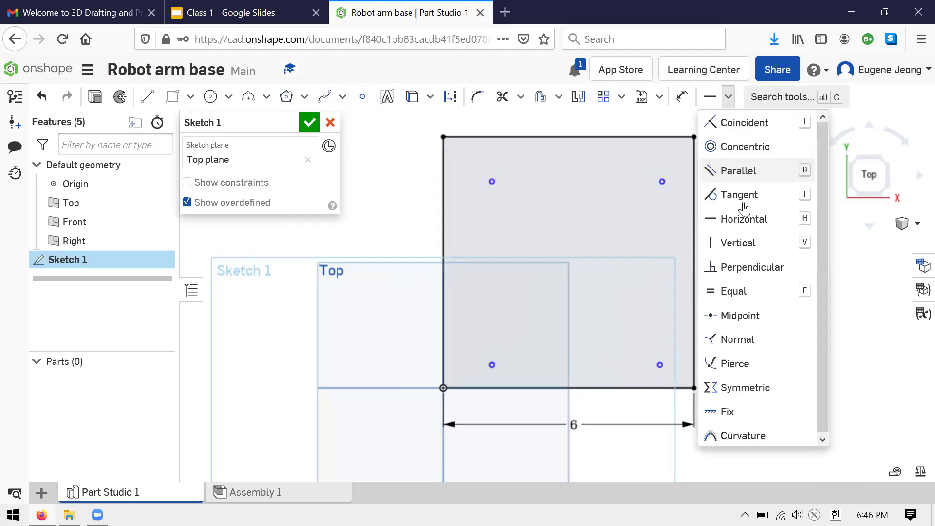
pyautogui.click(749, 242)
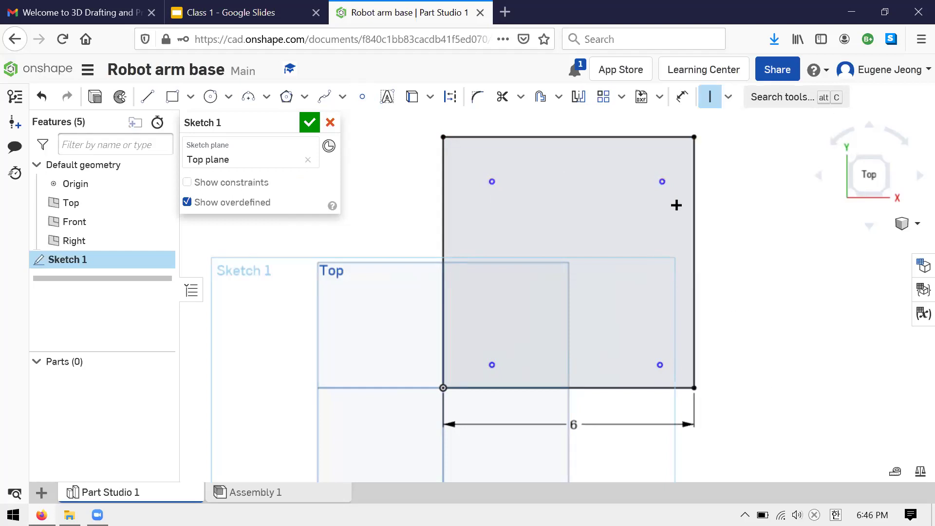
pyautogui.click(662, 182)
pyautogui.click(660, 365)
pyautogui.click(491, 365)
pyautogui.click(490, 182)
pyautogui.press('Escape')
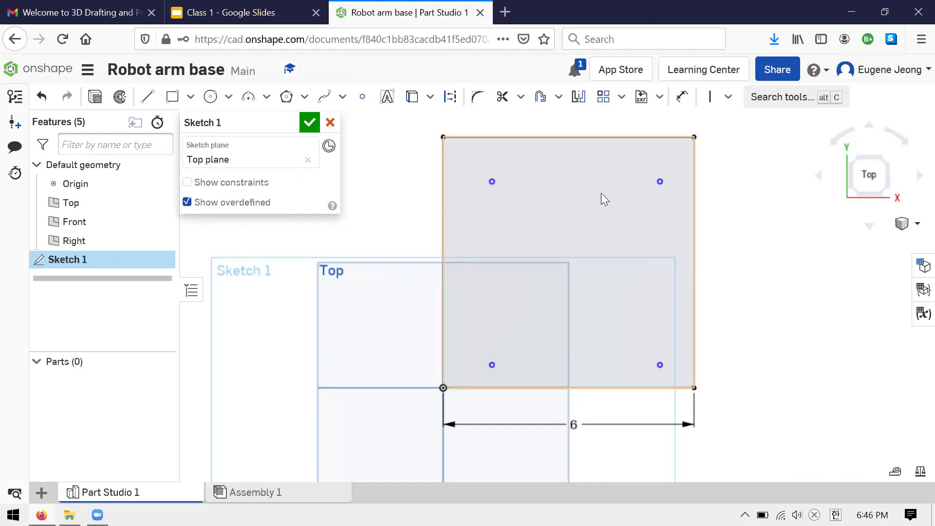
# Step: Dimension the lower-left point's offset from the origin corner to 1.167
pyautogui.press('v')
pyautogui.click(661, 181)
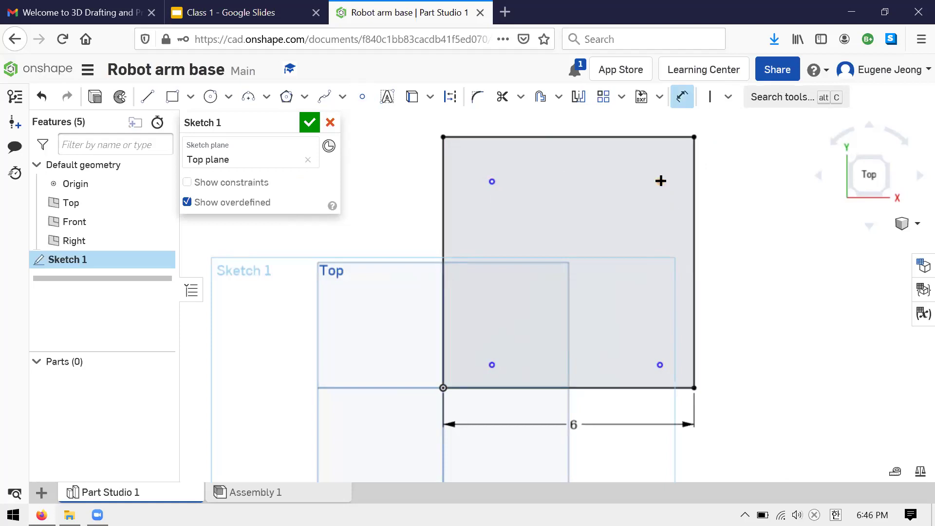
pyautogui.click(491, 364)
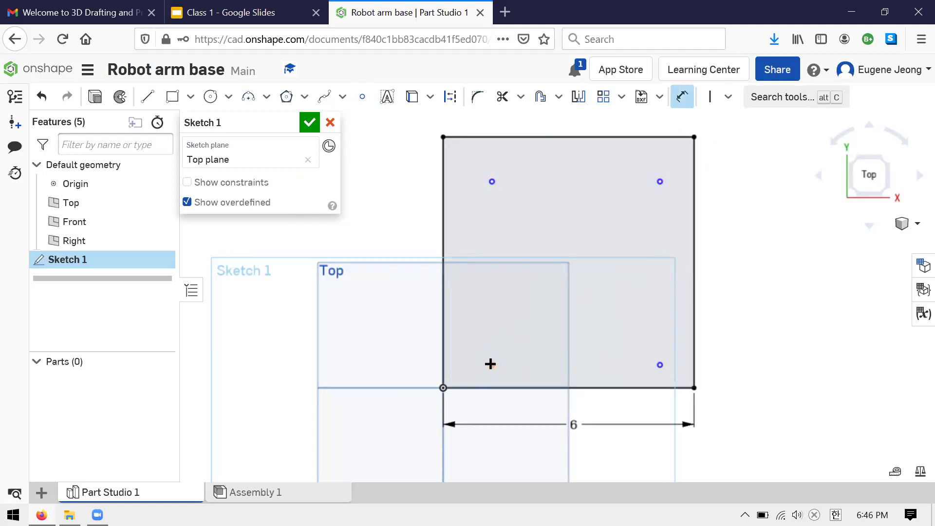
pyautogui.click(441, 388)
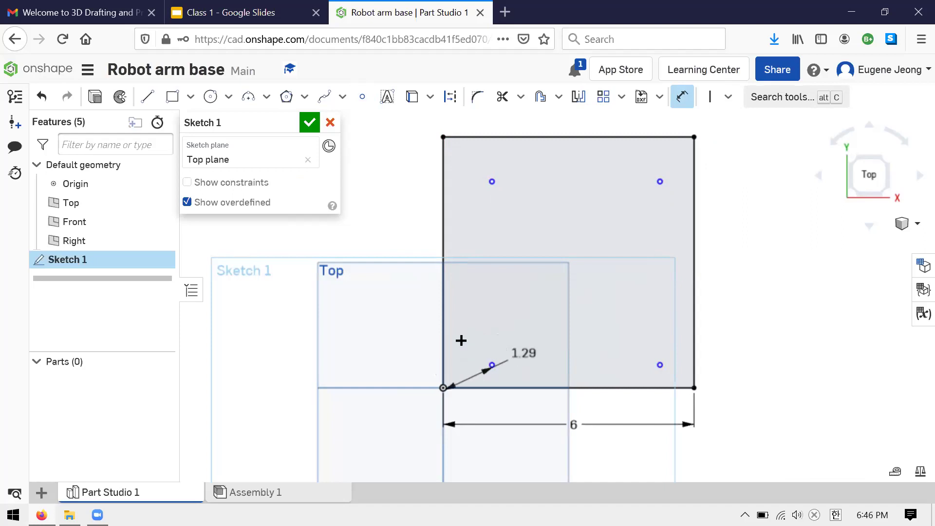
pyautogui.click(477, 333)
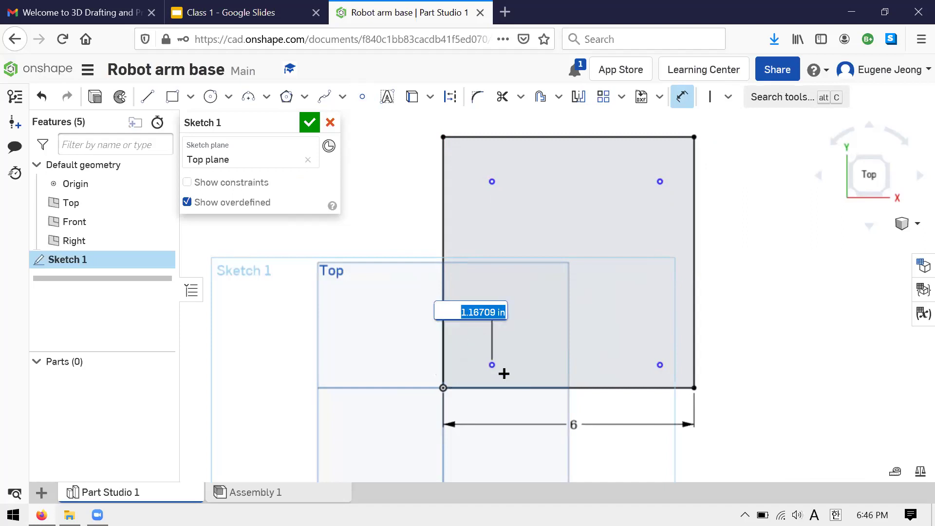
pyautogui.write('1.167')
pyautogui.press('Return')
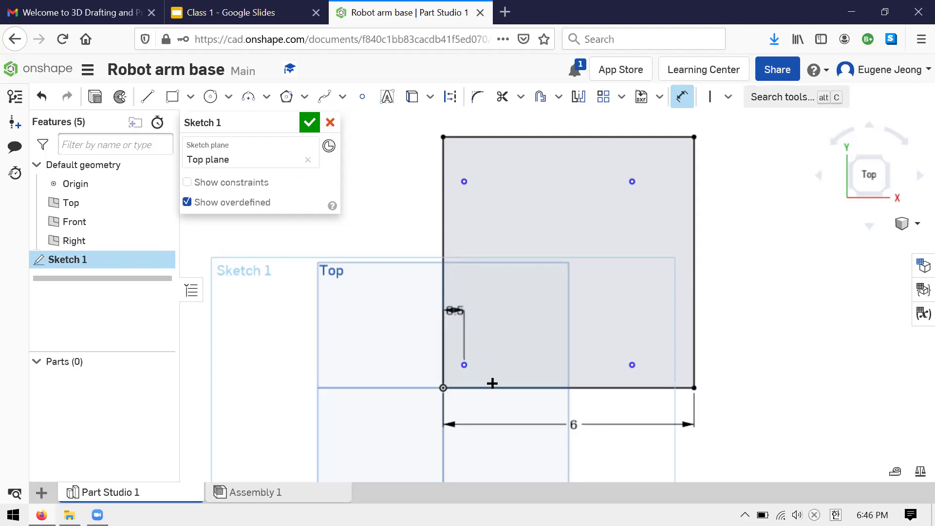
# Step: Add a diagonal dimension to the origin corner, then delete the 0.743 diagonal dimension
pyautogui.click(465, 363)
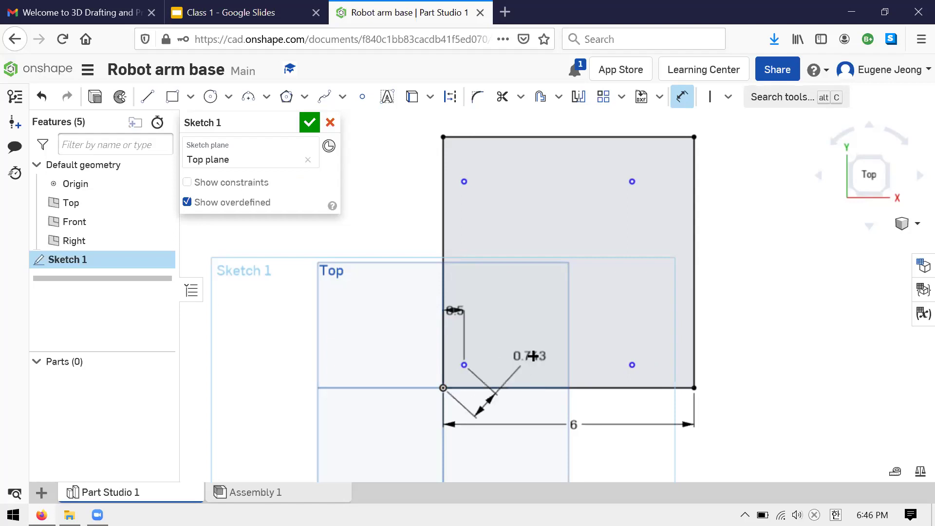
pyautogui.click(525, 384)
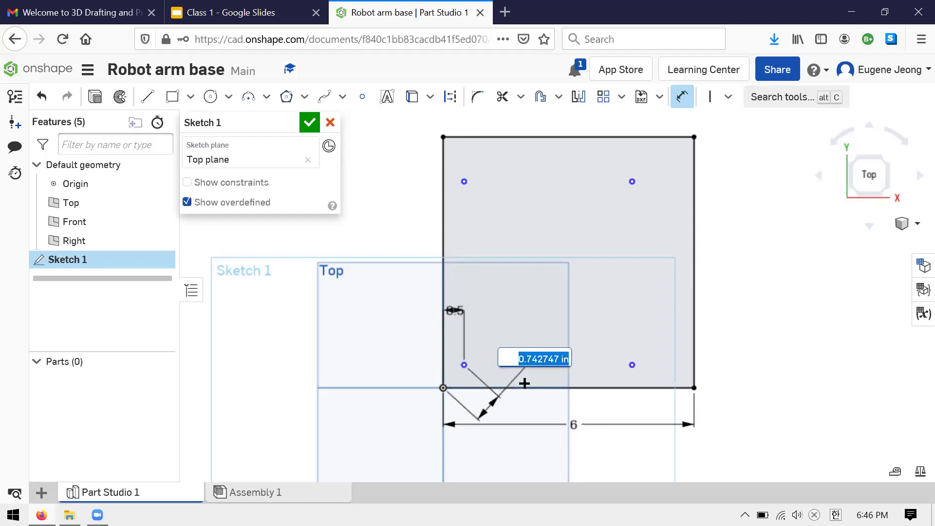
pyautogui.press('Return')
pyautogui.click(492, 411)
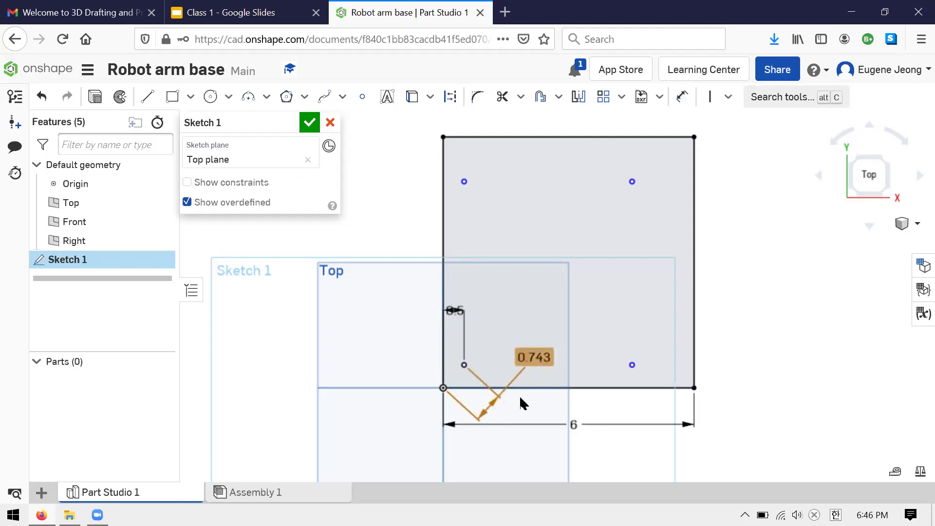
pyautogui.press('Delete')
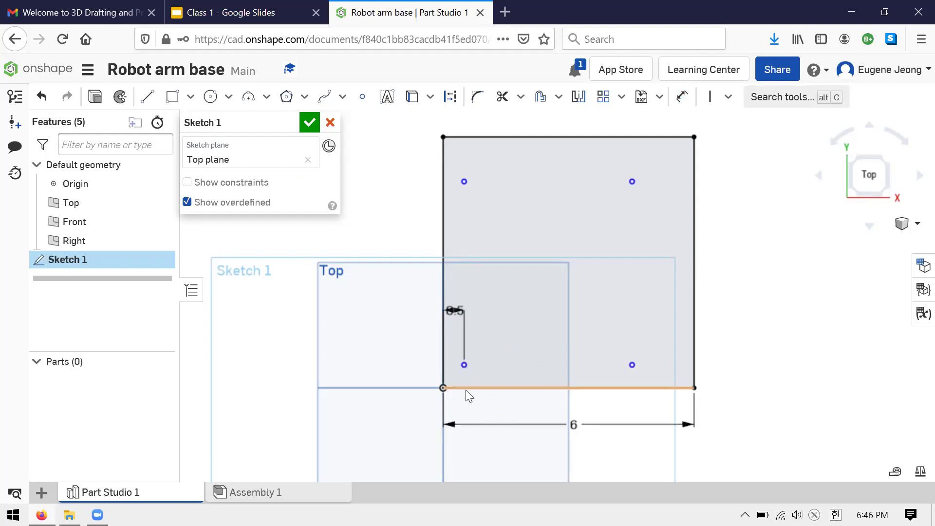
# Step: Dimension the lower-left point 0.5 from the plate's bottom edge
pyautogui.press('d')
pyautogui.click(464, 365)
pyautogui.click(443, 389)
pyautogui.click(525, 349)
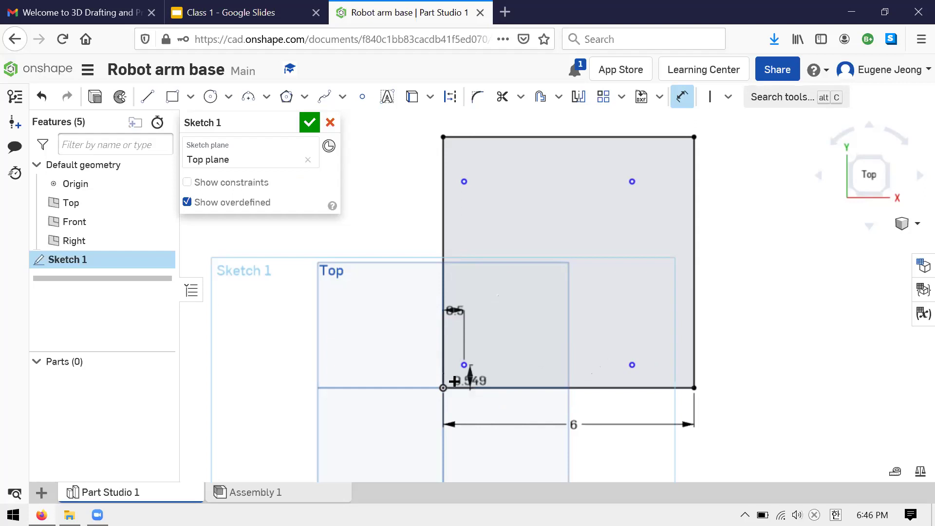
pyautogui.click(476, 375)
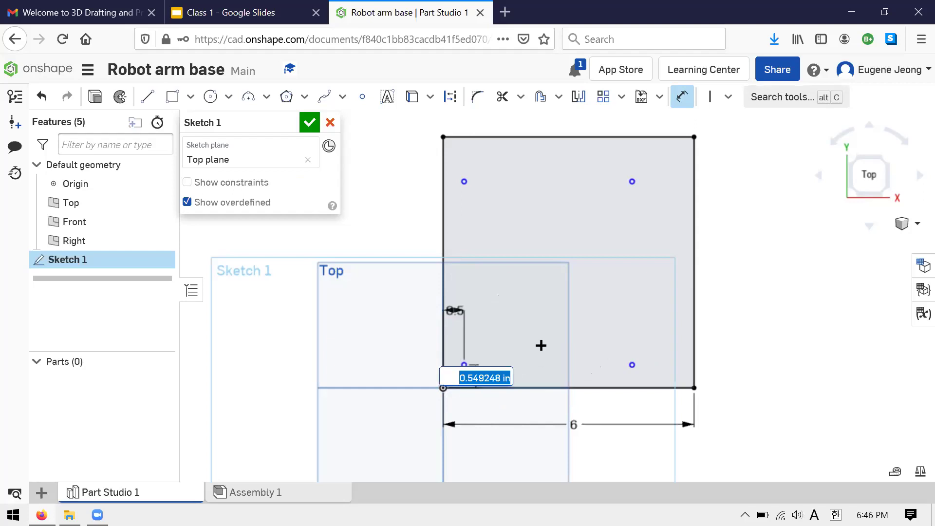
pyautogui.write('0.5')
pyautogui.press('Return')
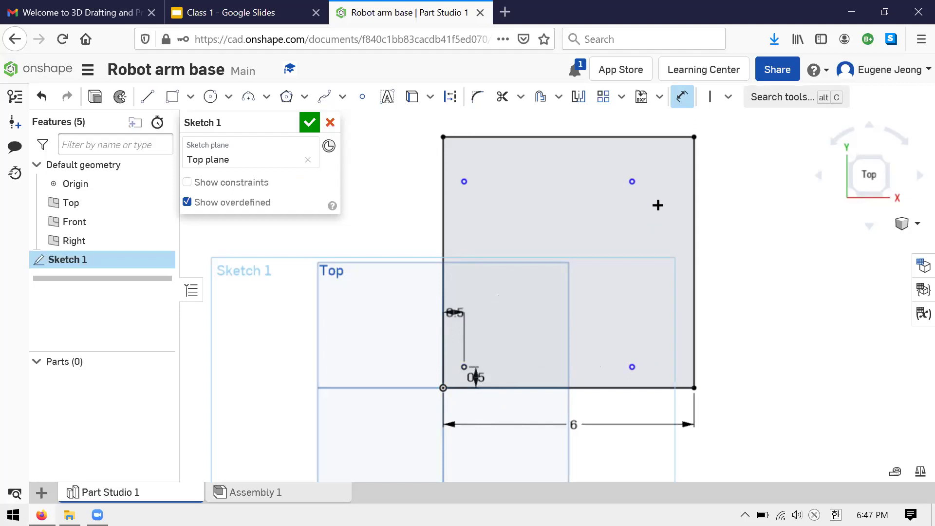
# Step: Dimension the upper-right point 0.5 from the right and top edges
pyautogui.click(632, 181)
pyautogui.click(693, 190)
pyautogui.click(672, 224)
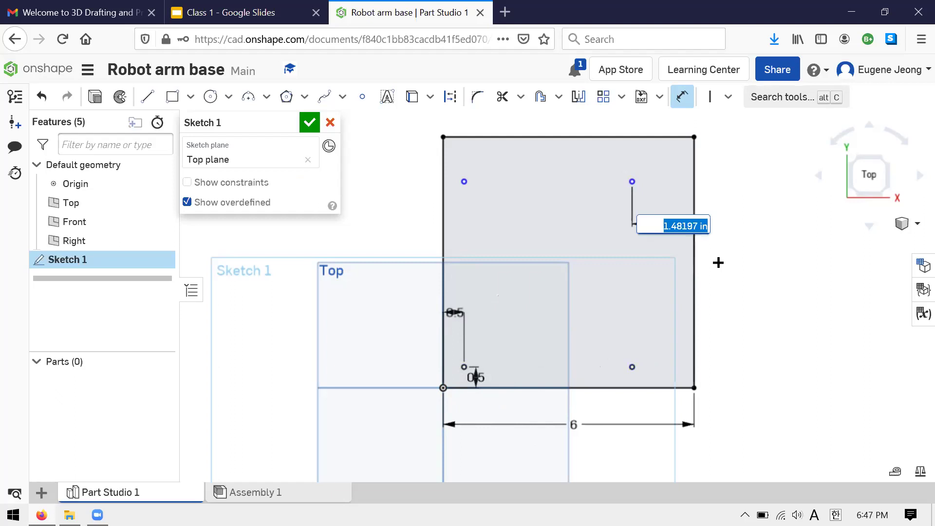
pyautogui.write('0.5')
pyautogui.press('Return')
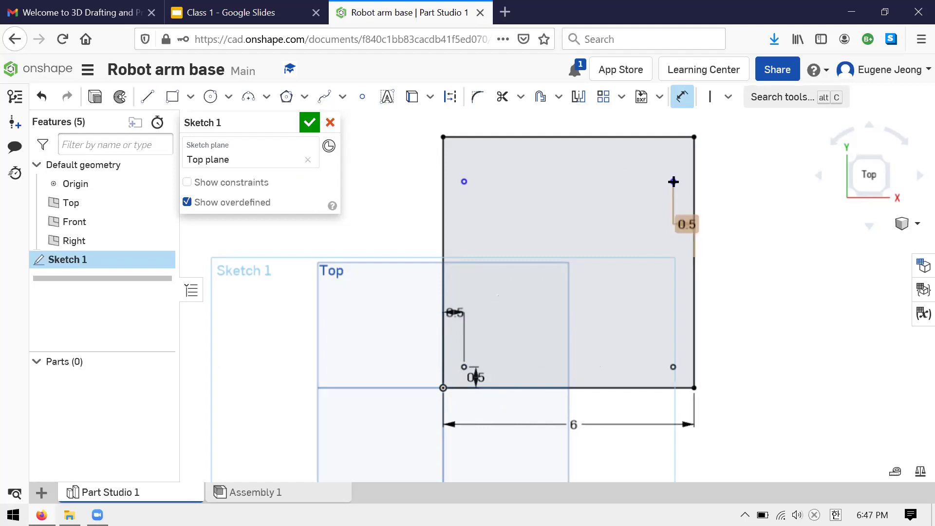
pyautogui.click(680, 137)
pyautogui.click(673, 181)
pyautogui.click(663, 174)
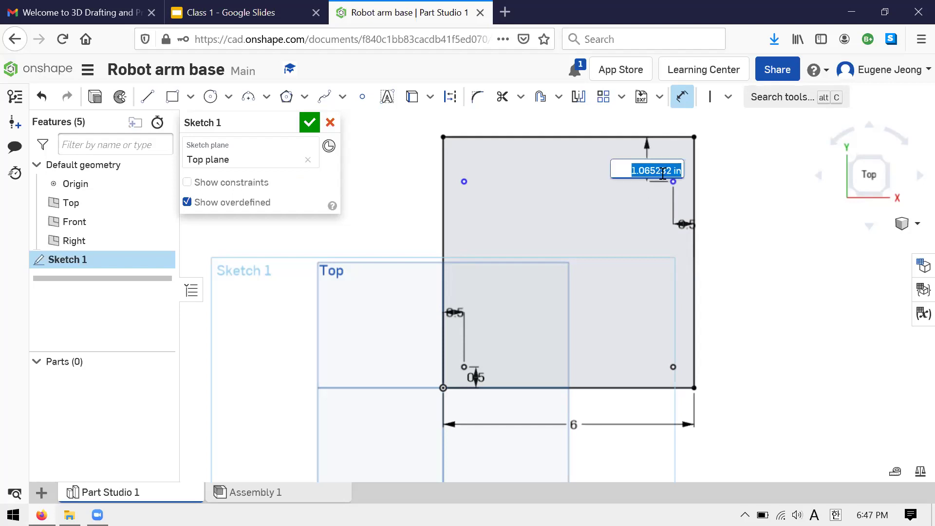
pyautogui.write('0.5')
pyautogui.press('Return')
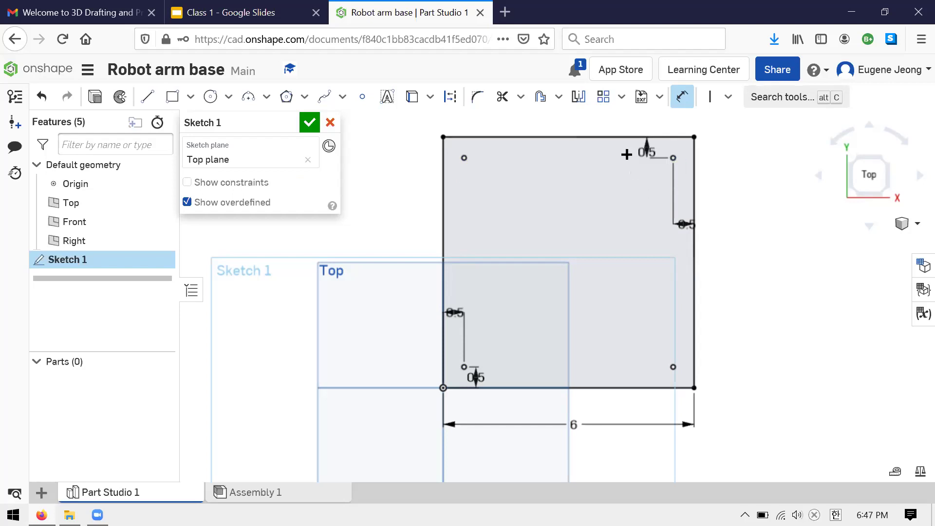
# Step: Extrude the square sketch 0.5 in into a plate, then switch to the class slides
pyautogui.click(310, 123)
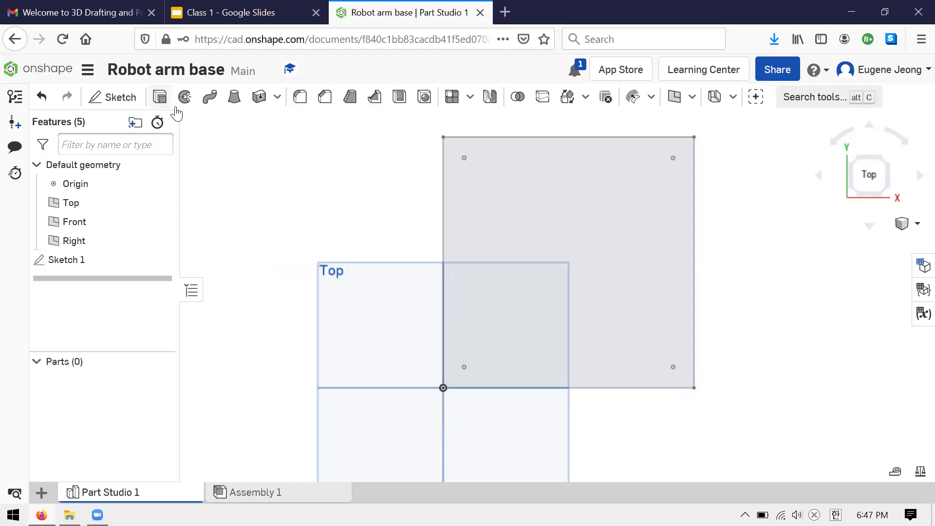
pyautogui.click(159, 97)
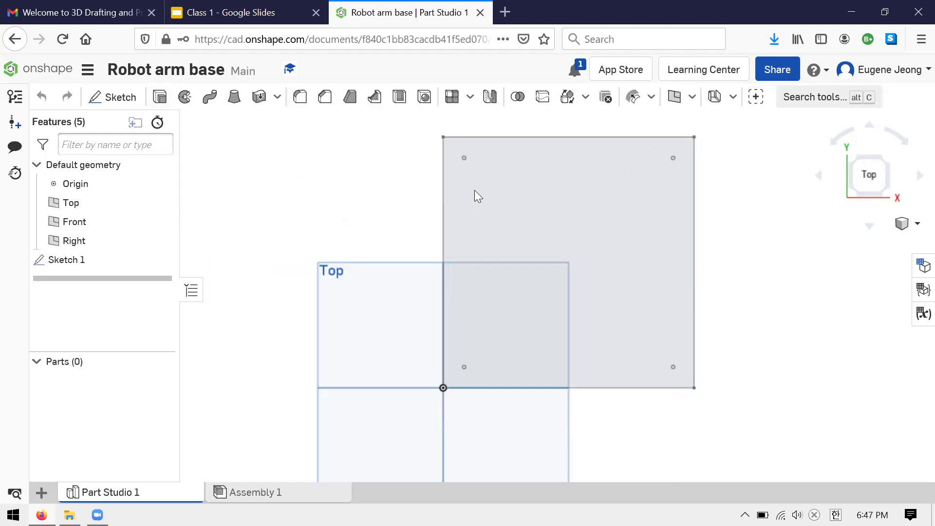
pyautogui.click(504, 196)
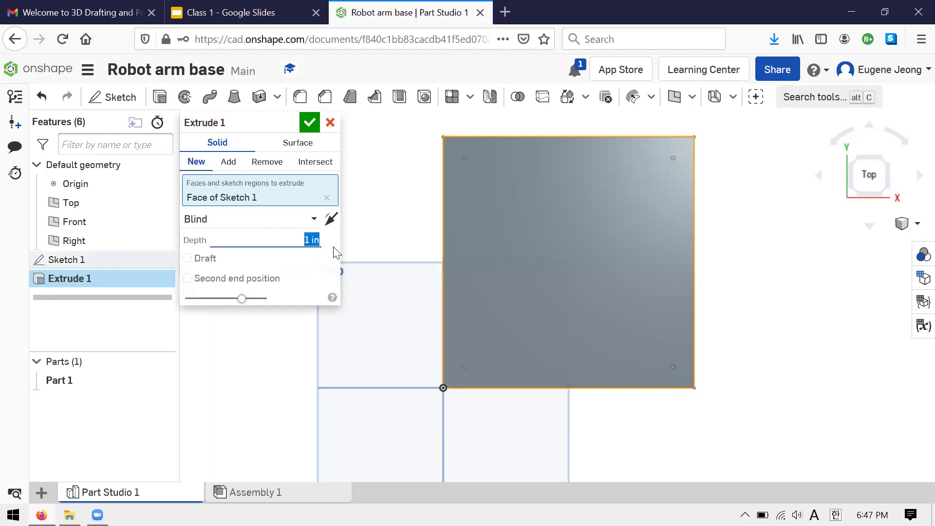
pyautogui.write('.5')
pyautogui.click(310, 123)
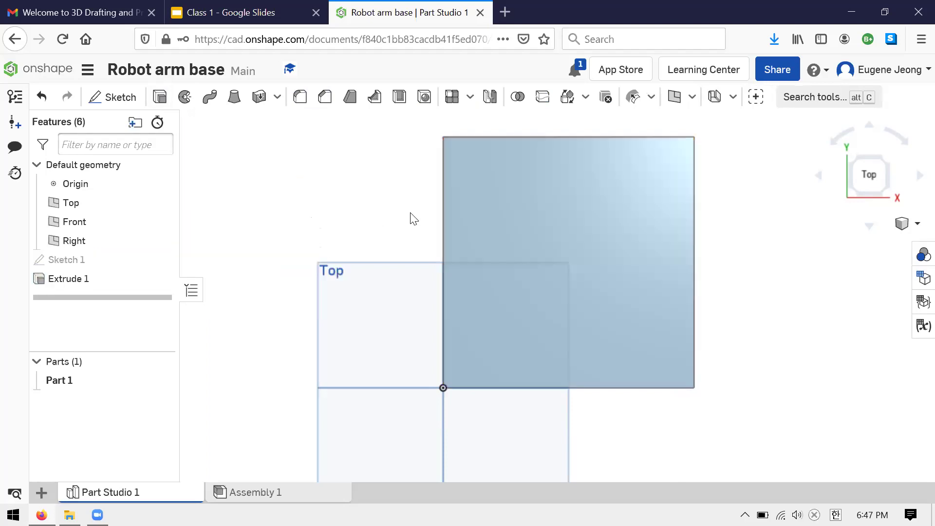
pyautogui.moveTo(733, 288); pyautogui.dragTo(645, 86, button='right')
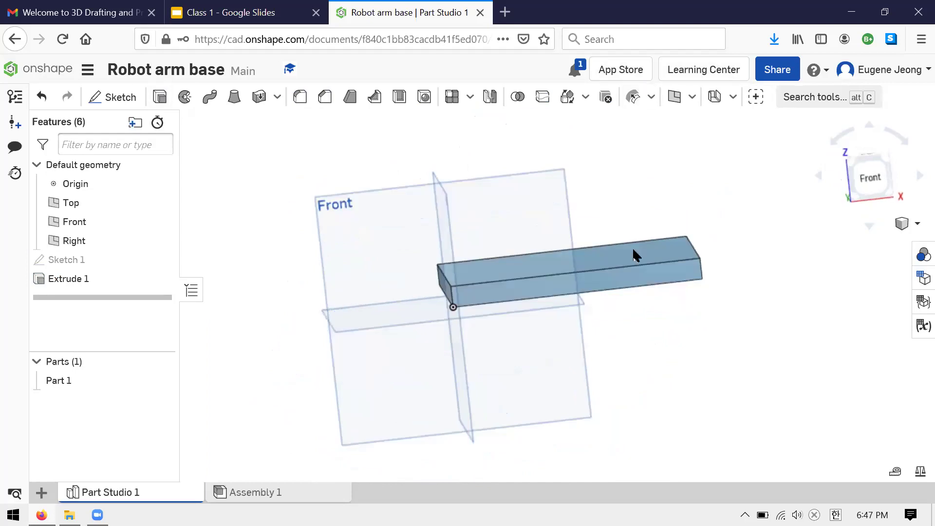
pyautogui.click(241, 9)
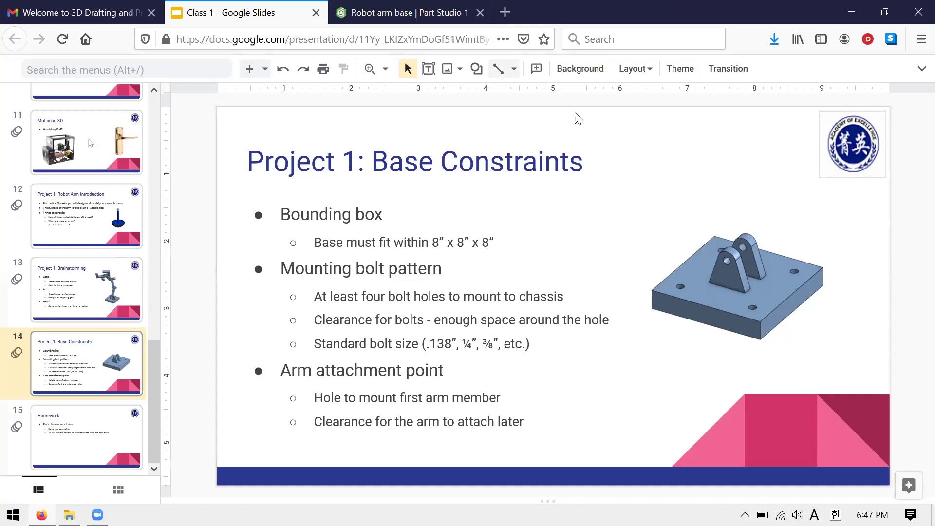
# Step: Return to the Robot arm base part studio and orbit the plate to an angled view
pyautogui.click(416, 6)
pyautogui.moveTo(682, 198); pyautogui.dragTo(658, 205, button='right')
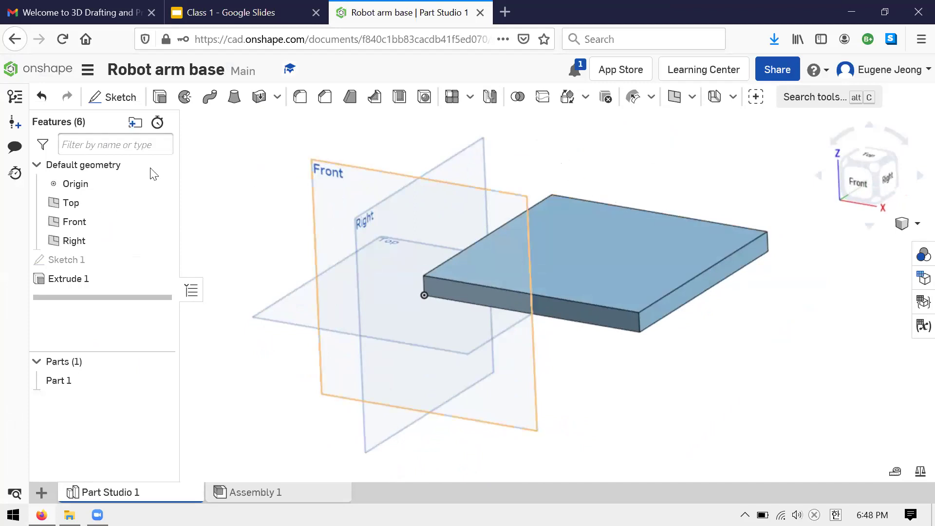
# Step: Show Sketch 1's corner points, view the plate from below, and start a Hole feature
pyautogui.click(161, 259)
pyautogui.moveTo(622, 357); pyautogui.dragTo(483, 265, button='right')
pyautogui.scroll(2, 493, 259)
pyautogui.scroll(-3, 668, 223)
pyautogui.scroll(2, 422, 122)
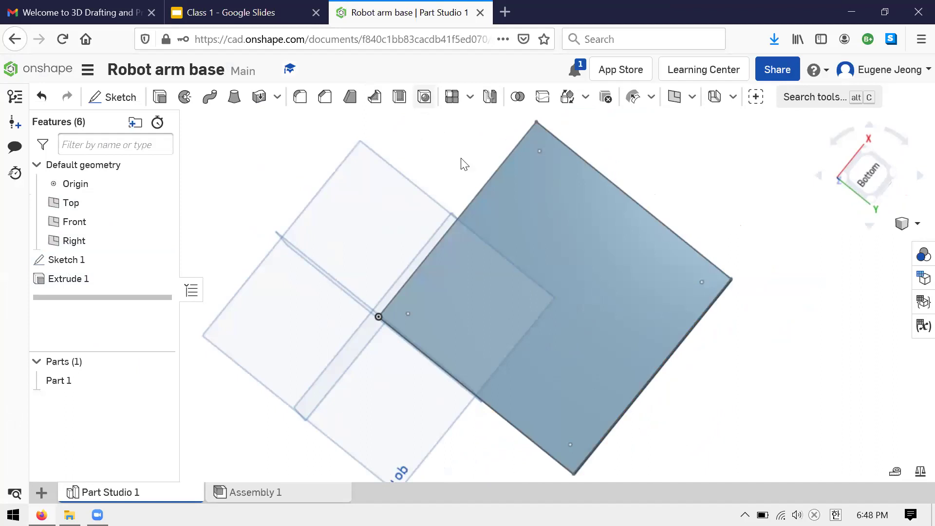
pyautogui.click(424, 96)
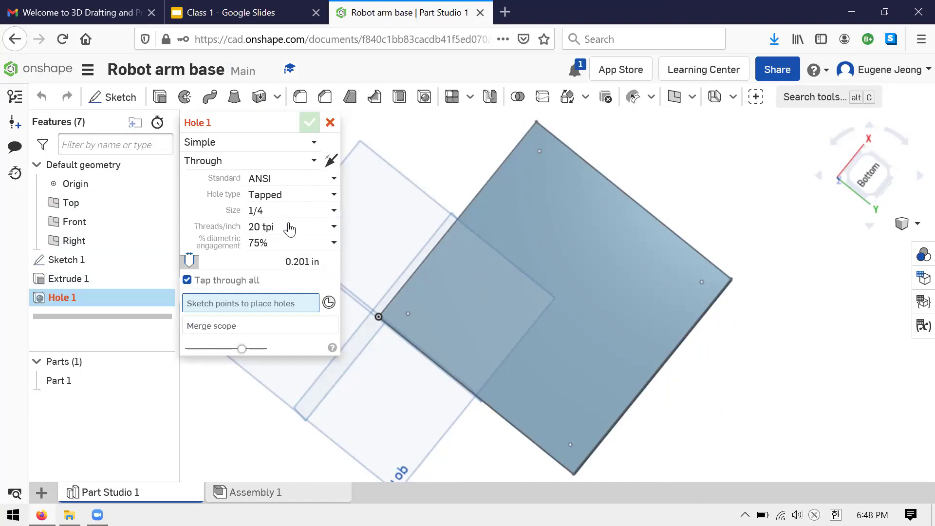
# Step: Set the hole type to Clearance with a 1/4 hole size
pyautogui.click(286, 194)
pyautogui.click(286, 215)
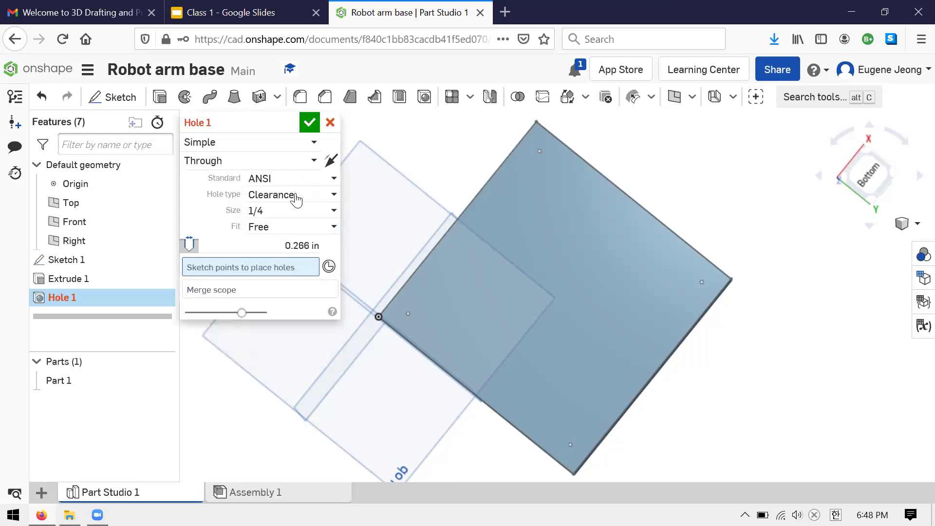
pyautogui.click(313, 211)
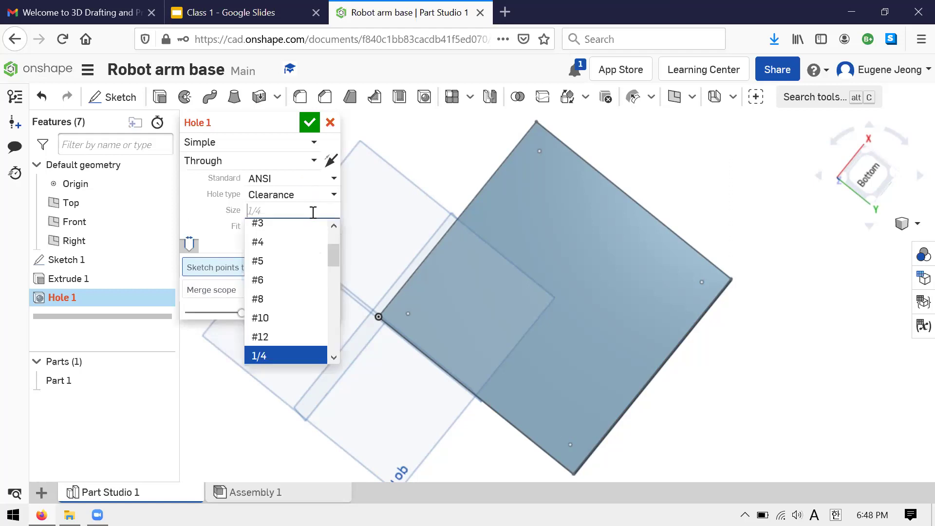
pyautogui.click(278, 360)
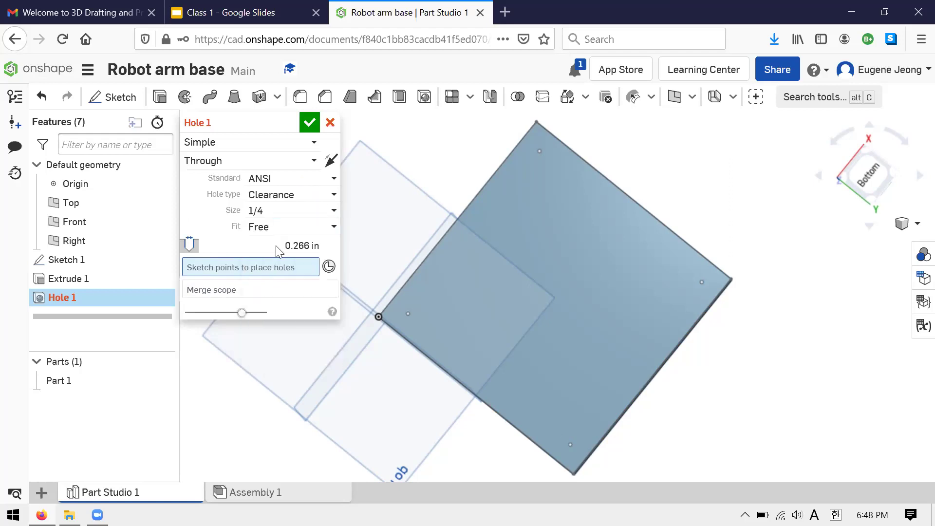
# Step: Place holes at the top, right, bottom and left corner sketch points and confirm Hole 1
pyautogui.click(536, 152)
pyautogui.click(701, 281)
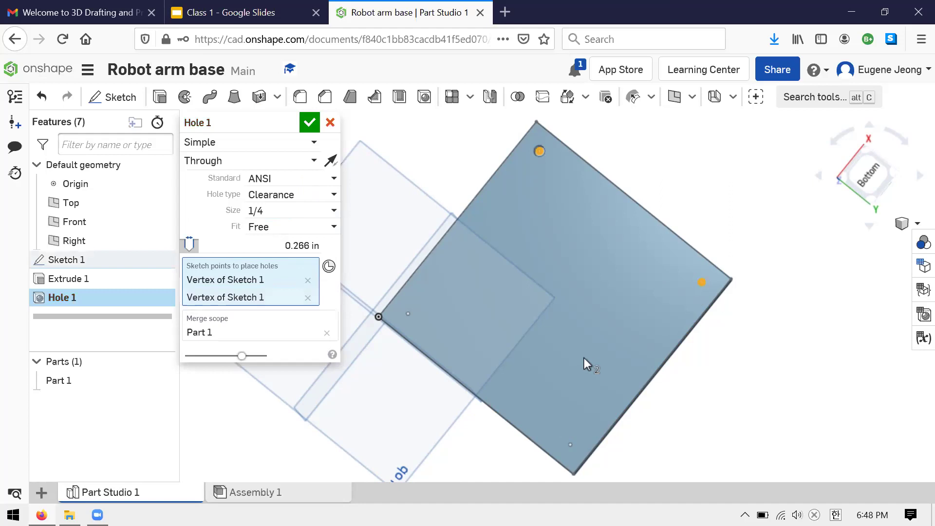
pyautogui.click(570, 446)
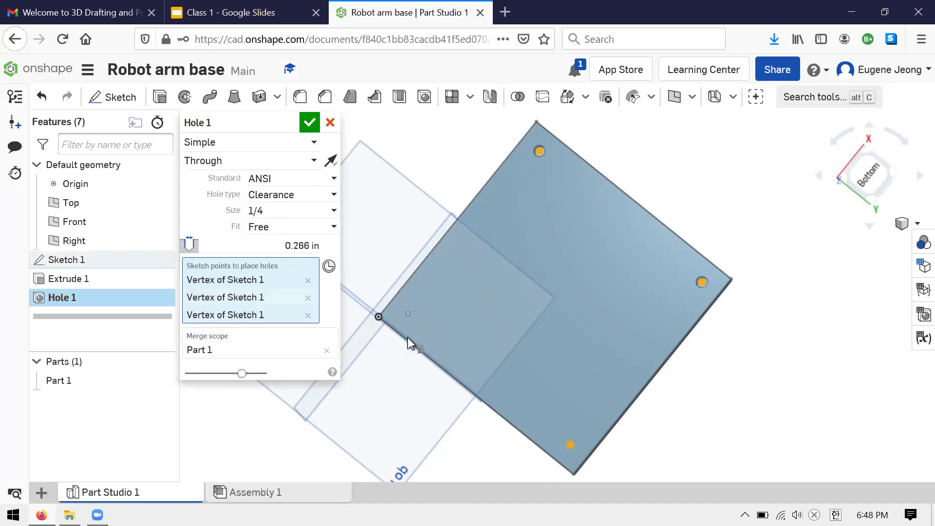
pyautogui.click(408, 313)
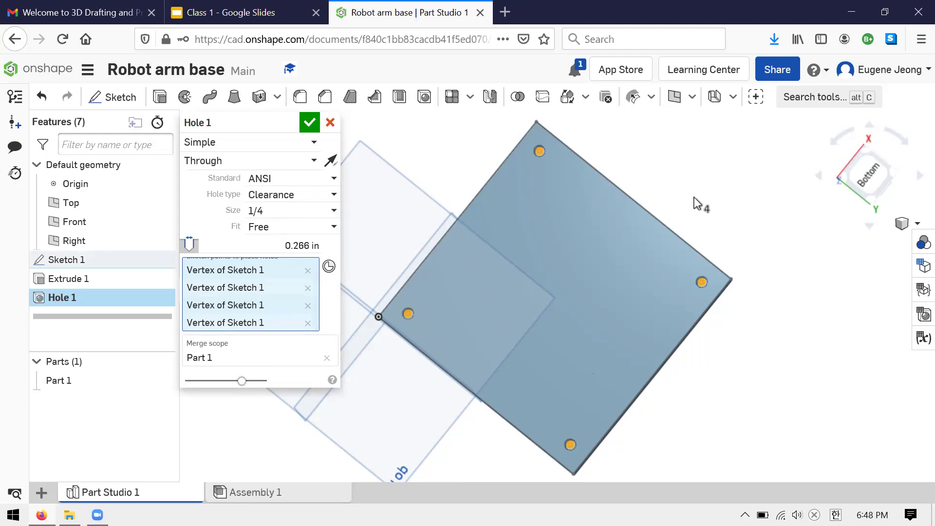
pyautogui.moveTo(689, 179); pyautogui.dragTo(570, 236, button='right')
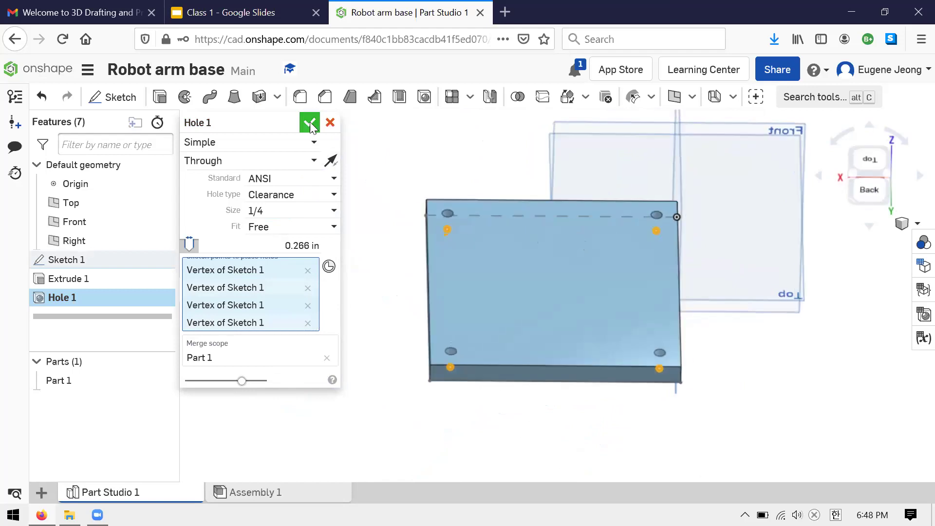
pyautogui.click(311, 124)
pyautogui.moveTo(344, 278); pyautogui.dragTo(341, 246, button='right')
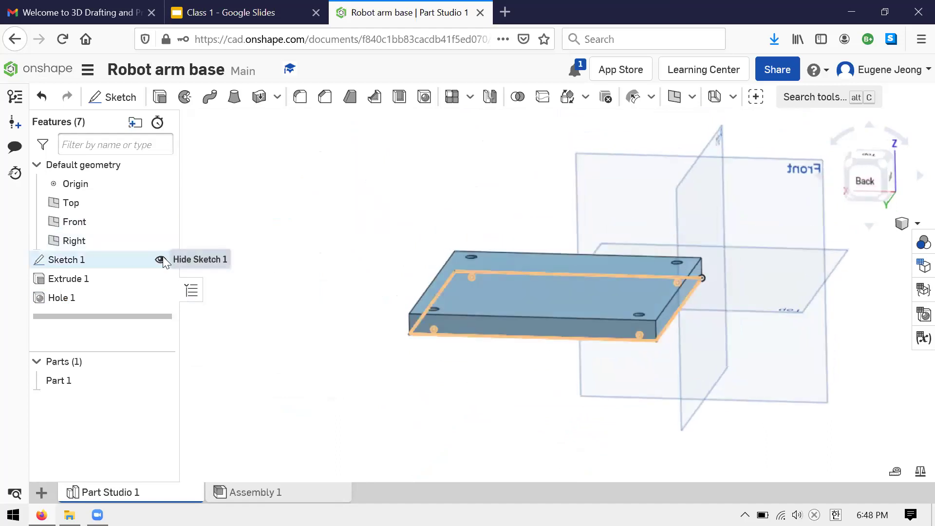
# Step: Hide Sketch 1 and orbit the plate to show the Front and Right planes
pyautogui.click(160, 260)
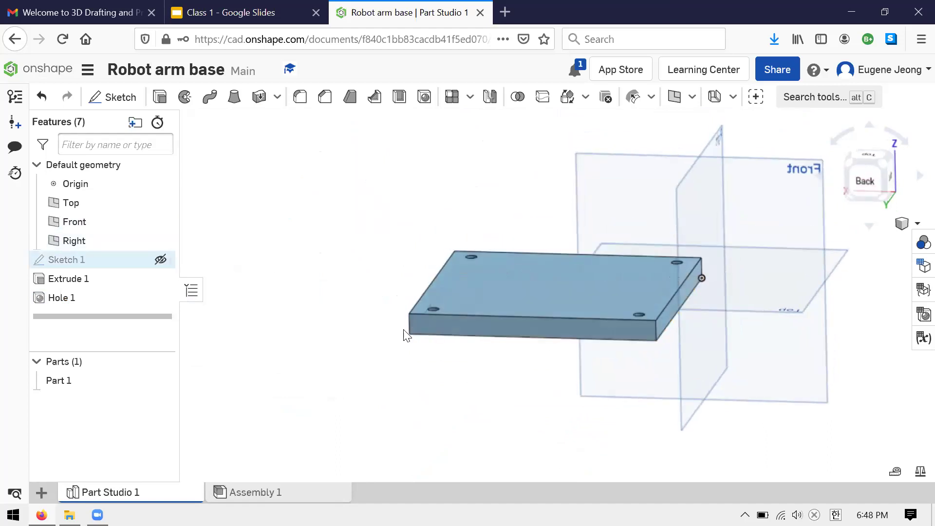
pyautogui.moveTo(535, 430)
pyautogui.mouseDown(button='right')
pyautogui.moveTo(564, 413)
pyautogui.moveTo(589, 421)
pyautogui.moveTo(619, 453)
pyautogui.moveTo(602, 487)
pyautogui.moveTo(606, 480)
pyautogui.mouseUp(button='right')
pyautogui.moveTo(595, 441); pyautogui.dragTo(633, 422, button='right')
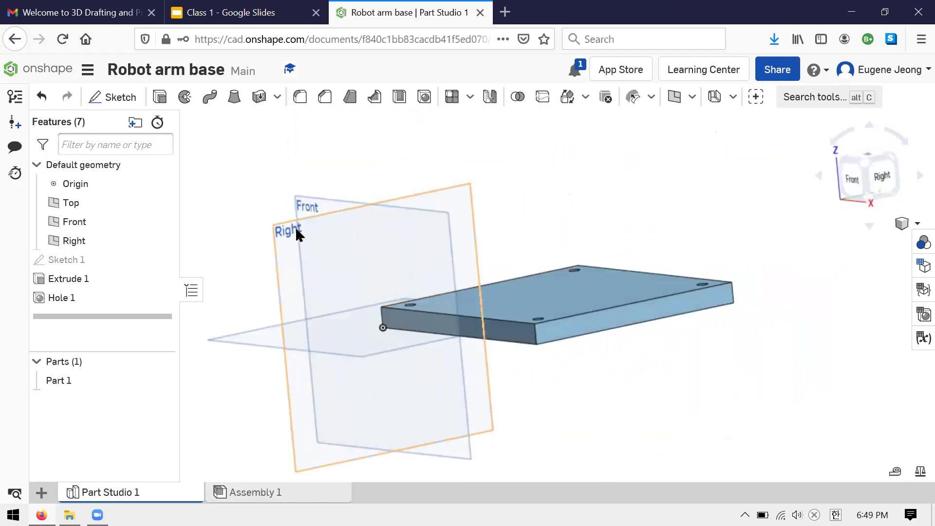
# Step: Start a new sketch after briefly selecting and clearing the Front plane
pyautogui.click(318, 204)
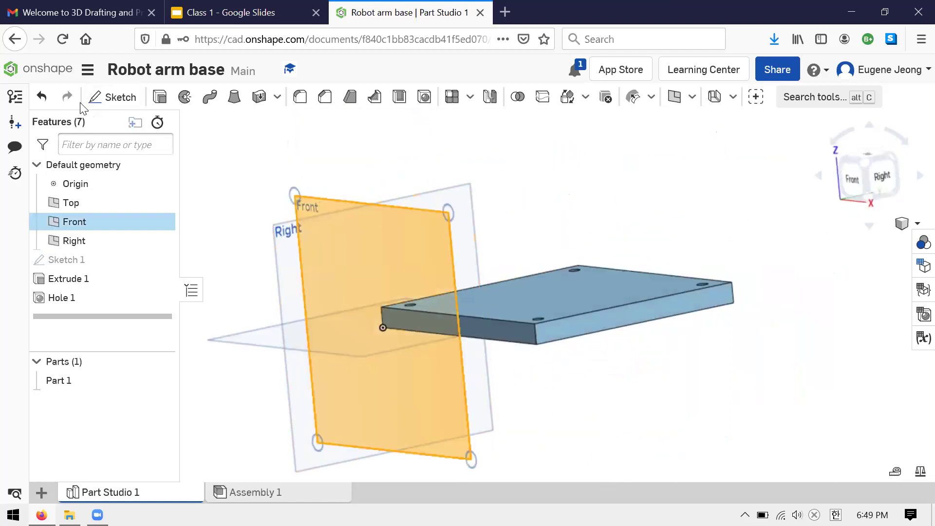
pyautogui.click(699, 161)
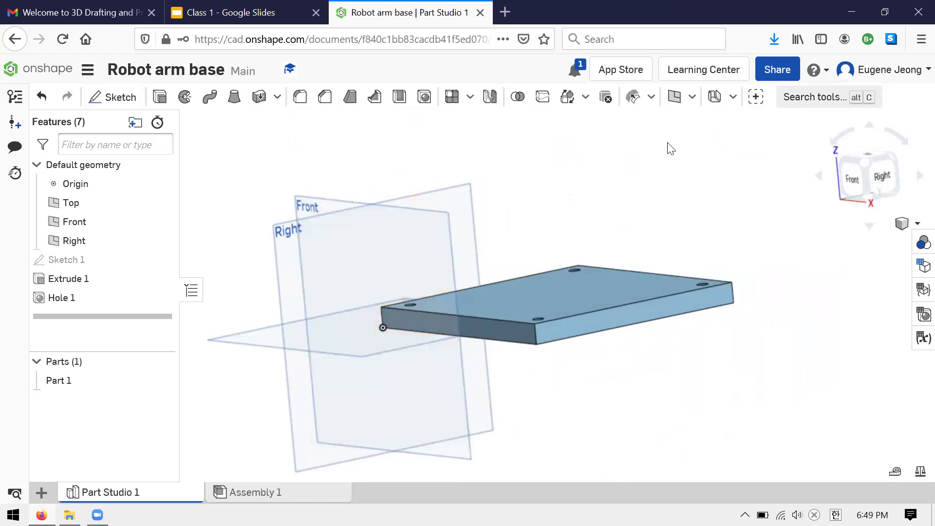
pyautogui.scroll(5, 696, 274)
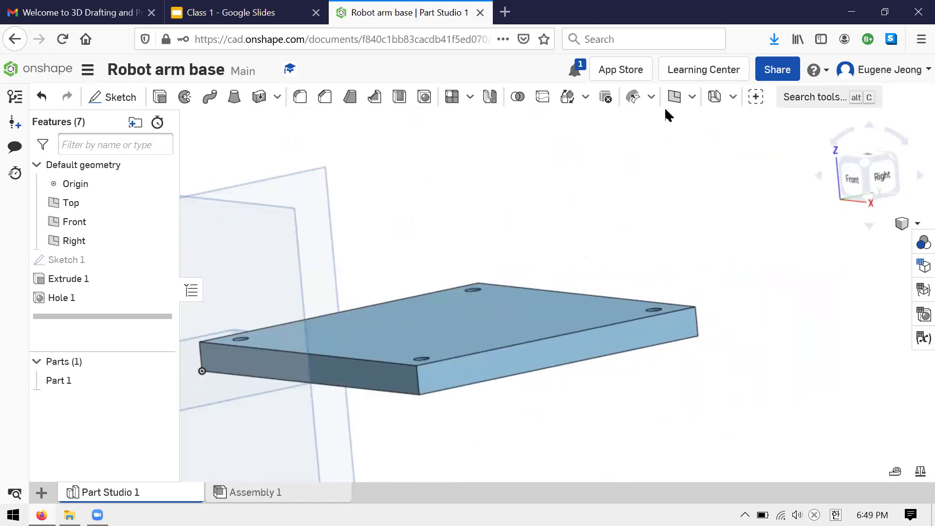
pyautogui.click(651, 97)
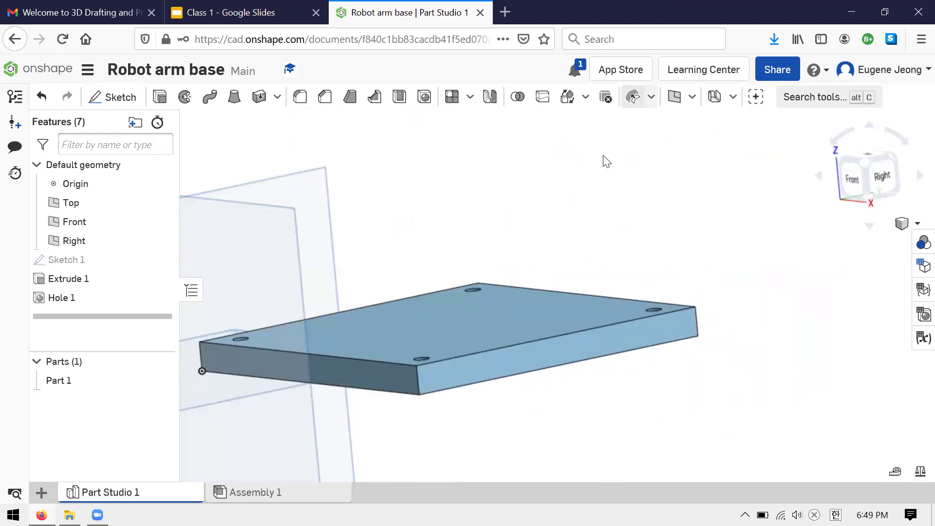
pyautogui.scroll(2, 721, 225)
pyautogui.scroll(-5, 495, 217)
pyautogui.scroll(1, 483, 220)
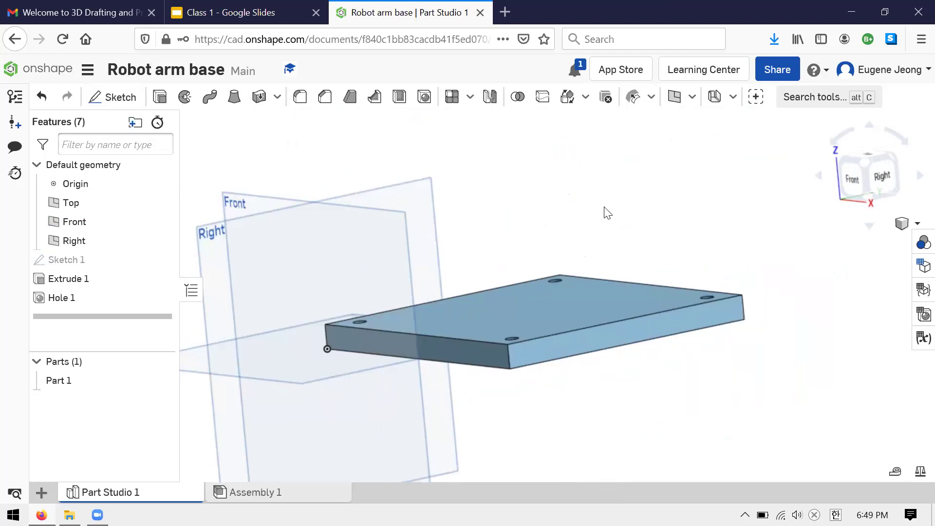
pyautogui.click(125, 98)
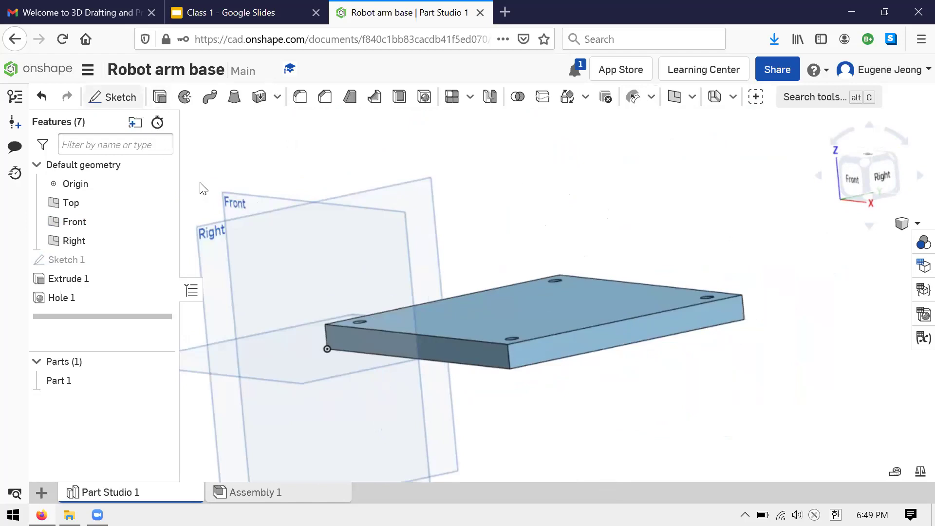
# Step: Place Sketch 2 on the Front plane and view it normal
pyautogui.click(247, 208)
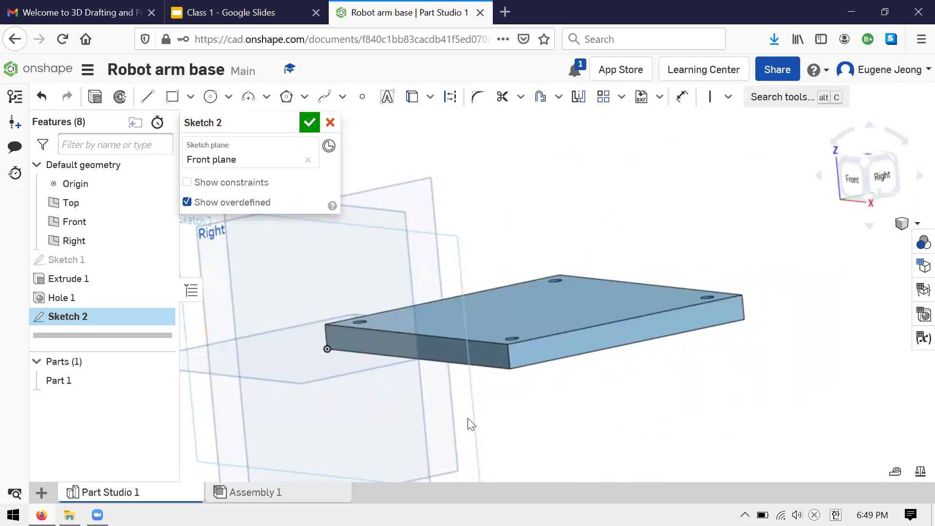
pyautogui.press('n')
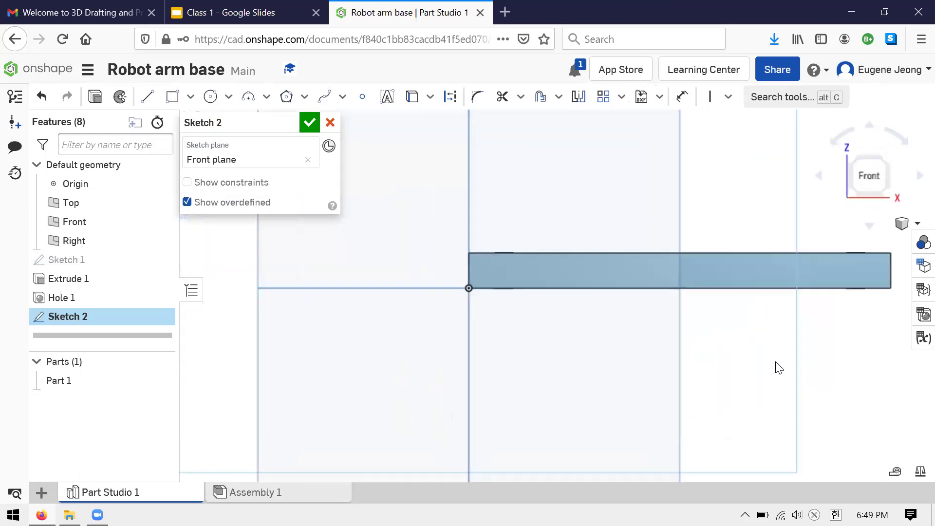
pyautogui.click(740, 268)
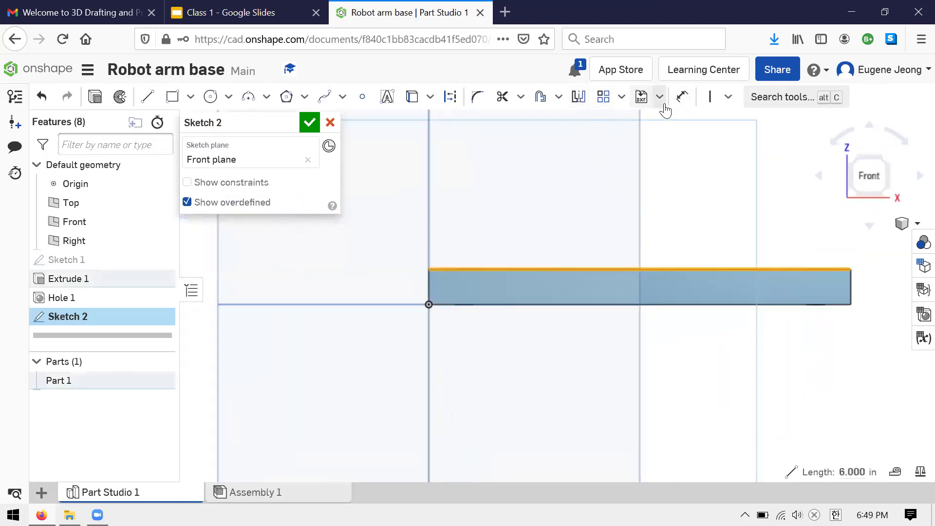
pyautogui.click(622, 97)
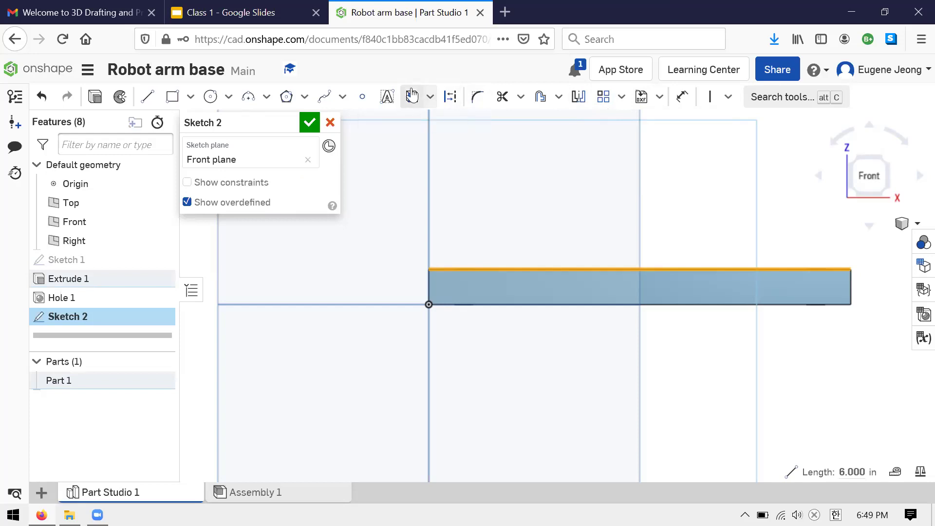
pyautogui.click(834, 343)
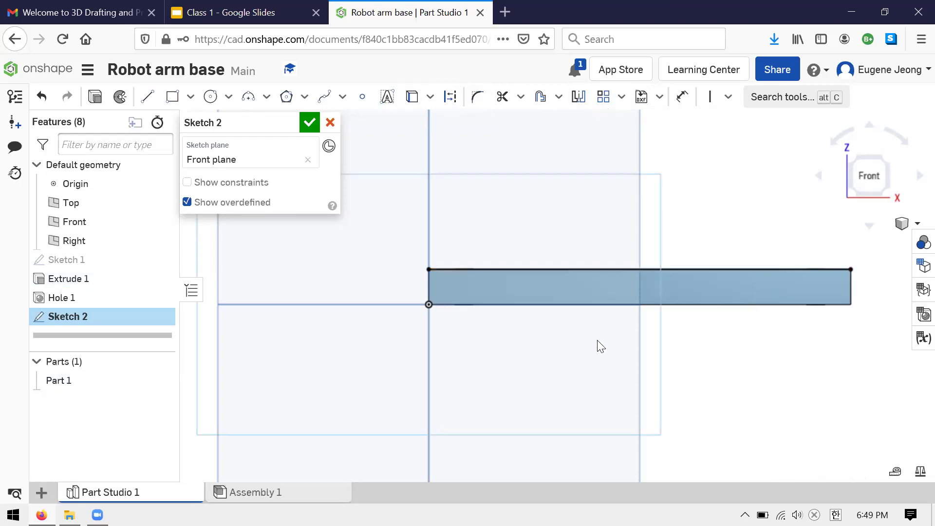
pyautogui.scroll(-1, 736, 252)
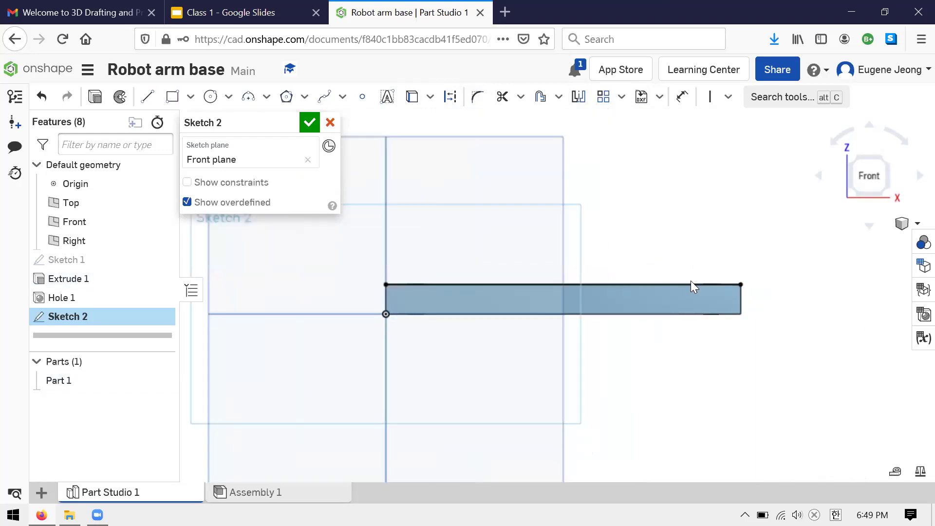
pyautogui.scroll(2, 690, 281)
pyautogui.scroll(-1, 670, 280)
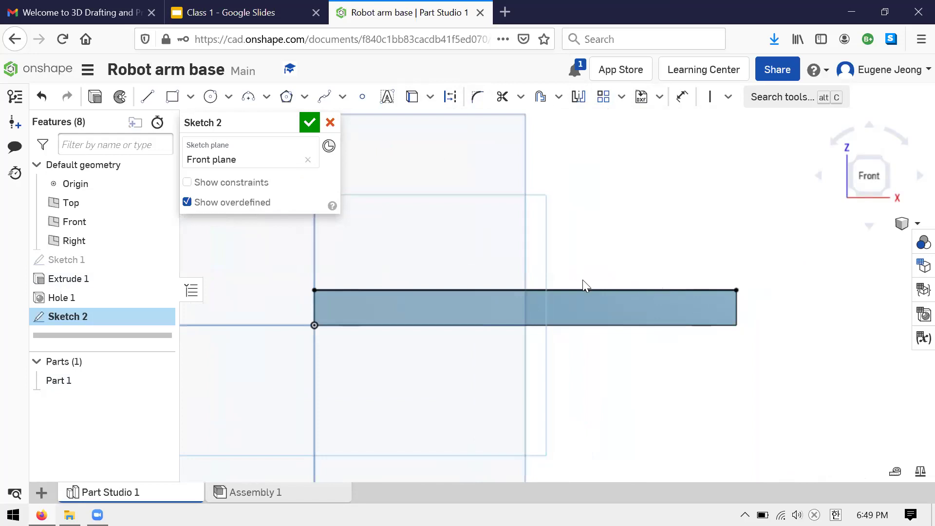
# Step: Draw a closed trapezoid bracket outline with lines standing on the plate's top edge
pyautogui.click(147, 97)
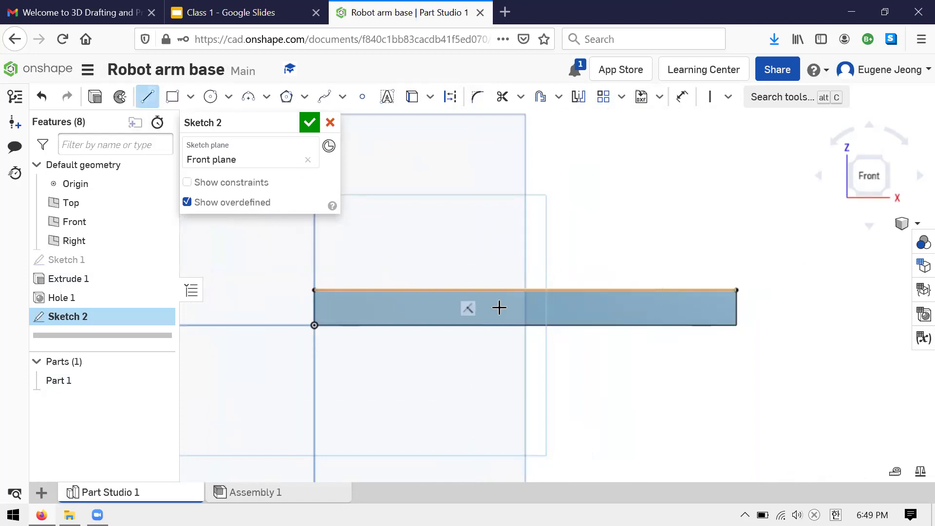
pyautogui.click(526, 291)
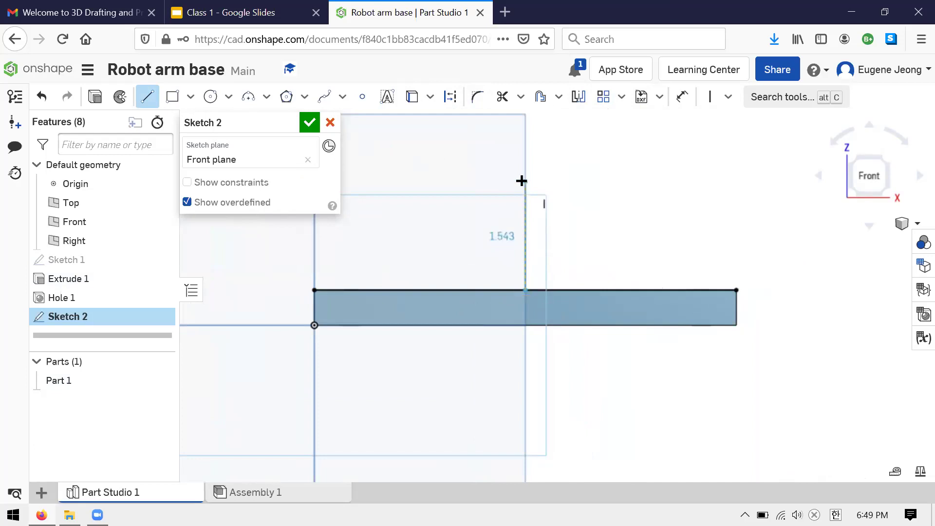
pyautogui.press('Escape')
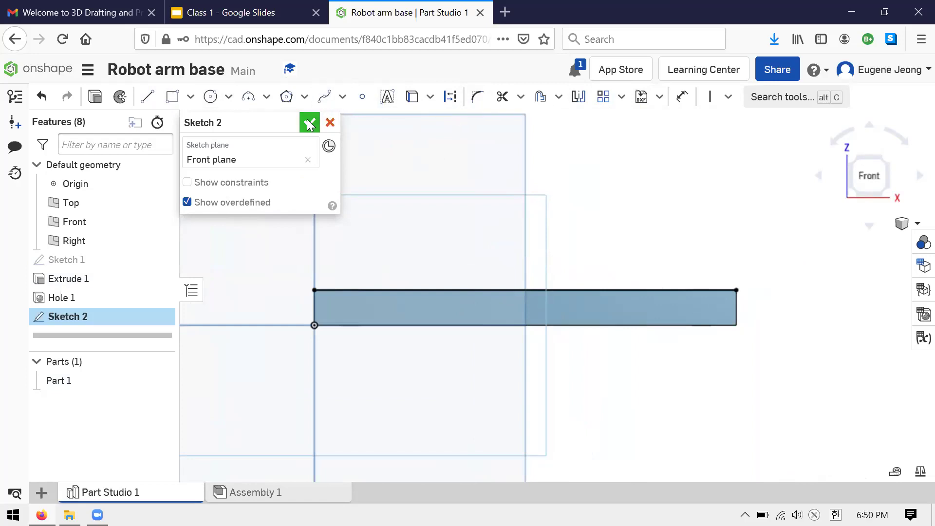
pyautogui.click(147, 97)
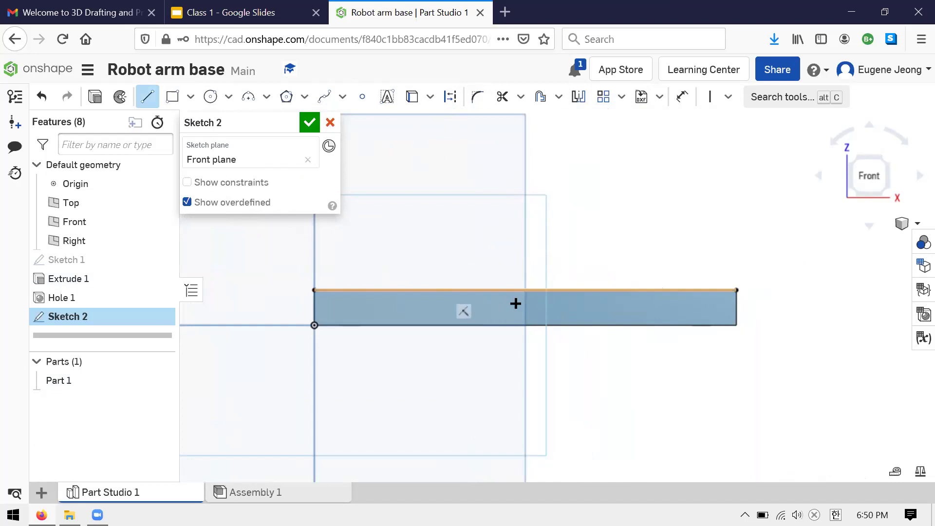
pyautogui.moveTo(442, 290); pyautogui.dragTo(481, 191)
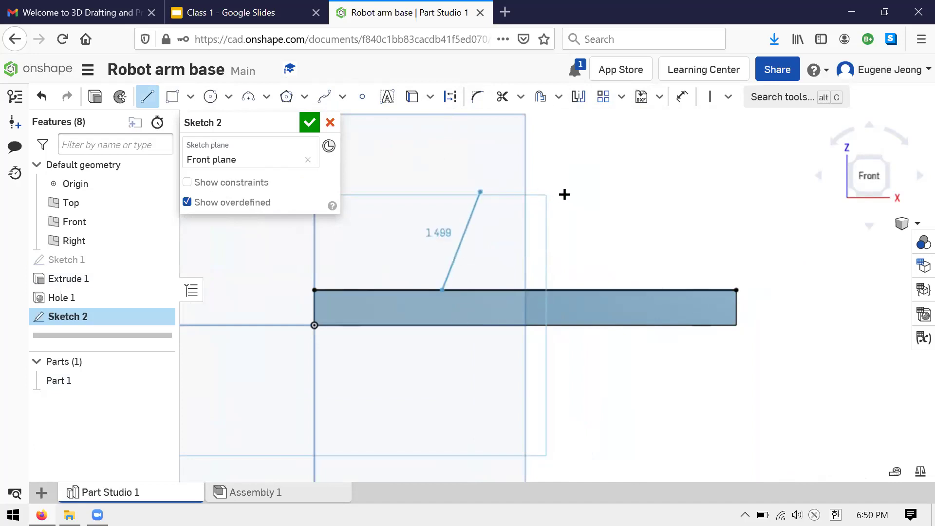
pyautogui.click(592, 192)
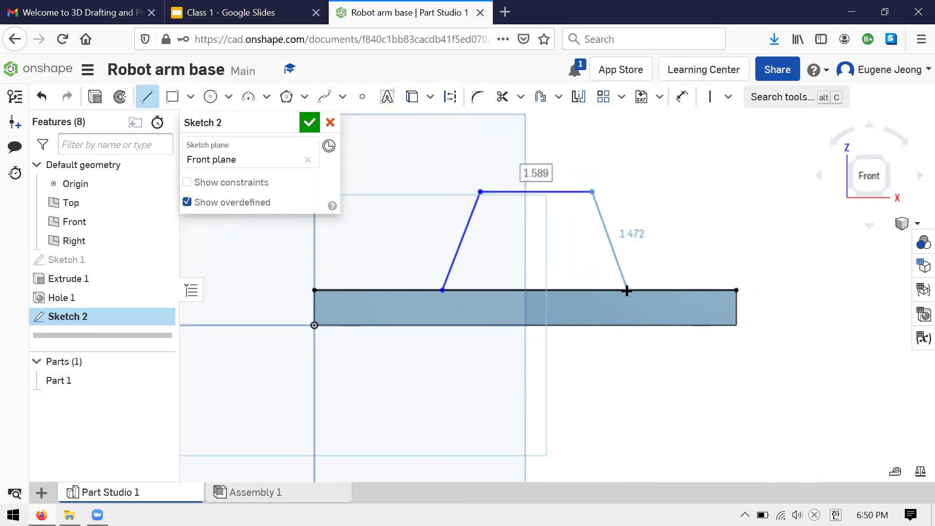
pyautogui.click(628, 290)
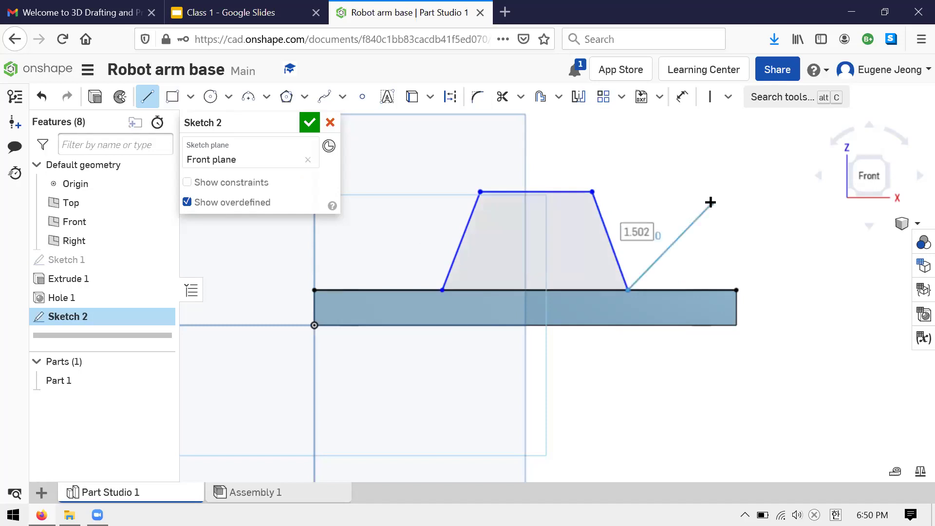
pyautogui.press('Escape')
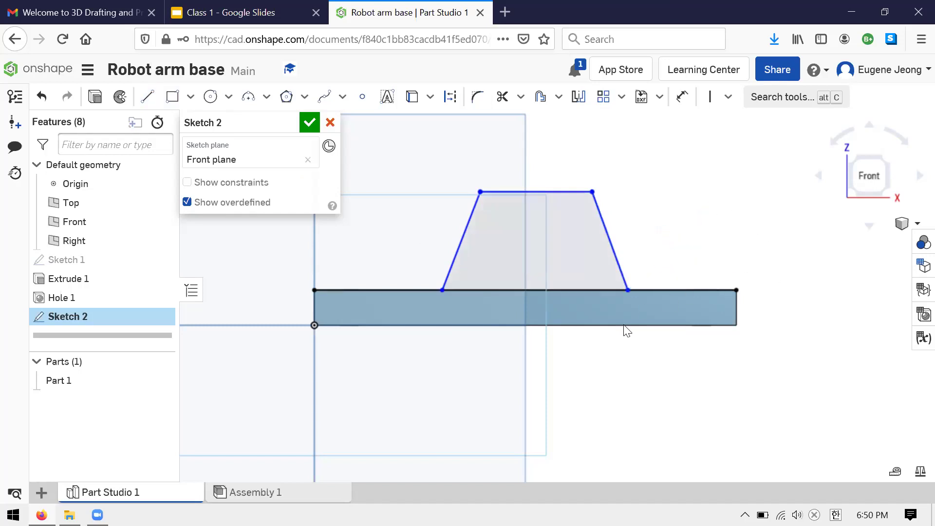
pyautogui.press('u')
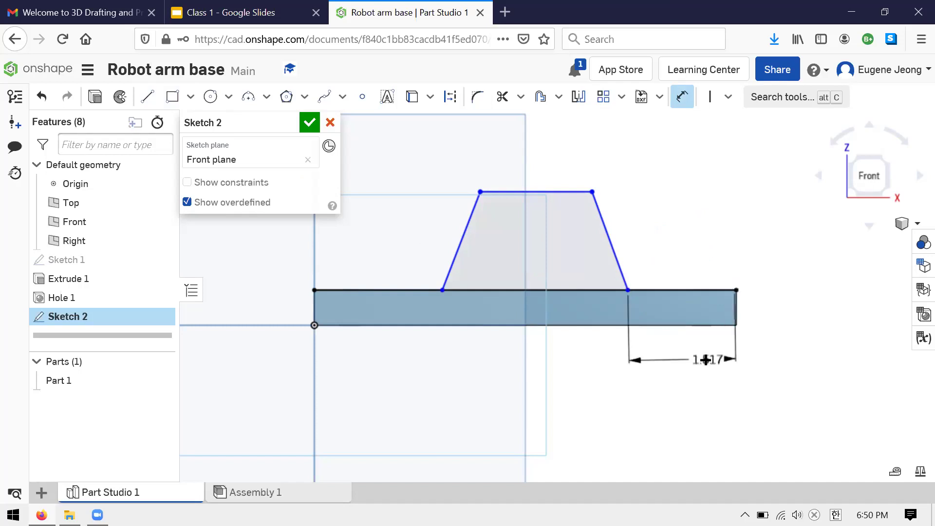
# Step: Dimension the trapezoid corner 1.542 from the plate end, then cancel Sketch 2
pyautogui.click(740, 376)
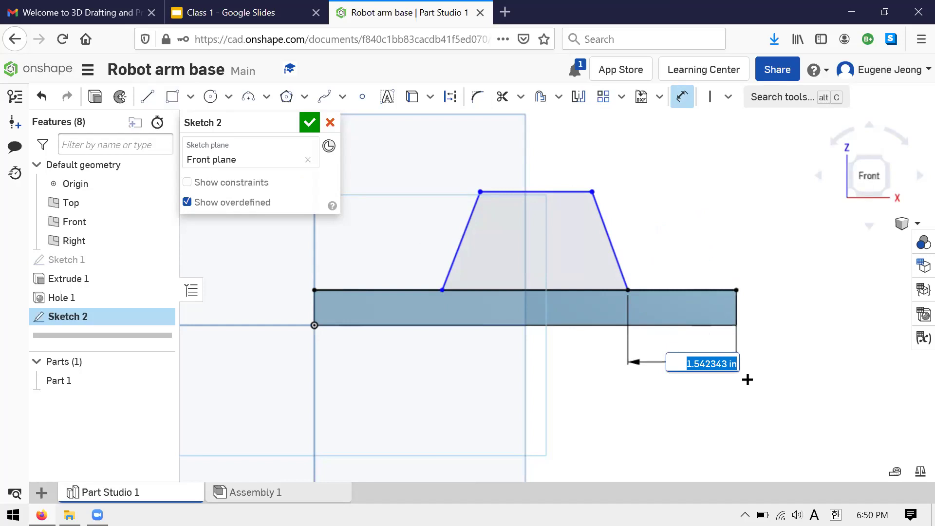
pyautogui.write('1.542')
pyautogui.press('Return')
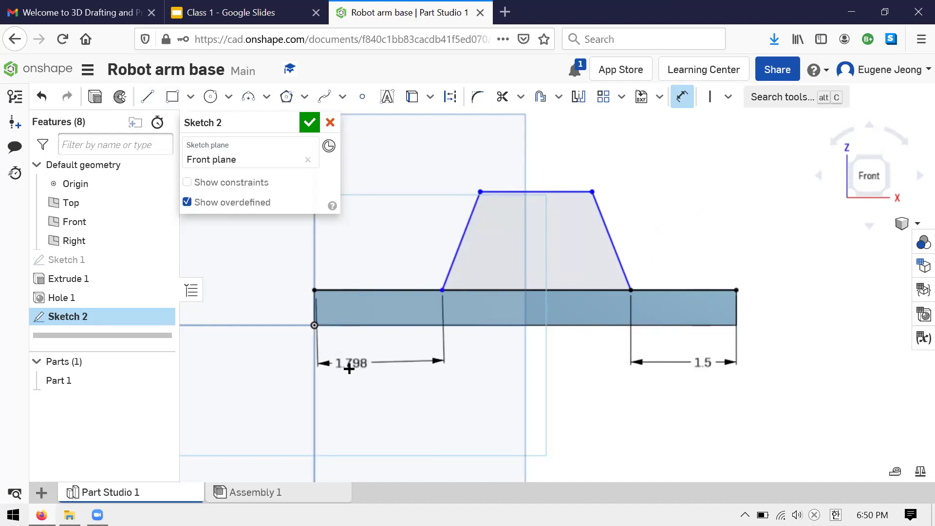
pyautogui.click(330, 124)
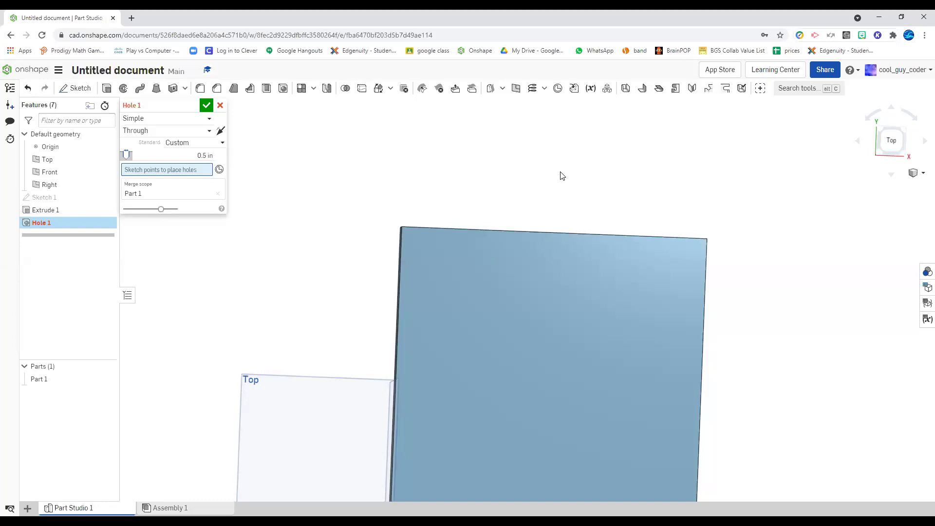
# Step: Pan the Untitled document's plate view up and left with Hole 1 open
pyautogui.moveTo(434, 245); pyautogui.dragTo(349, 158, button='middle')
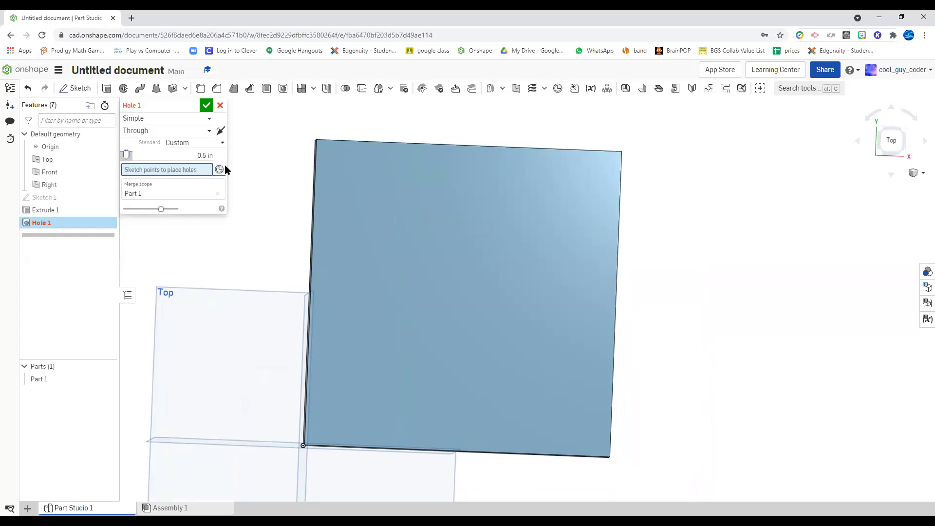
# Step: Add corner points to Sketch 1 with the Point tool, then check them from Hole 1
pyautogui.moveTo(320, 152); pyautogui.dragTo(420, 241)
pyautogui.doubleClick(81, 197)
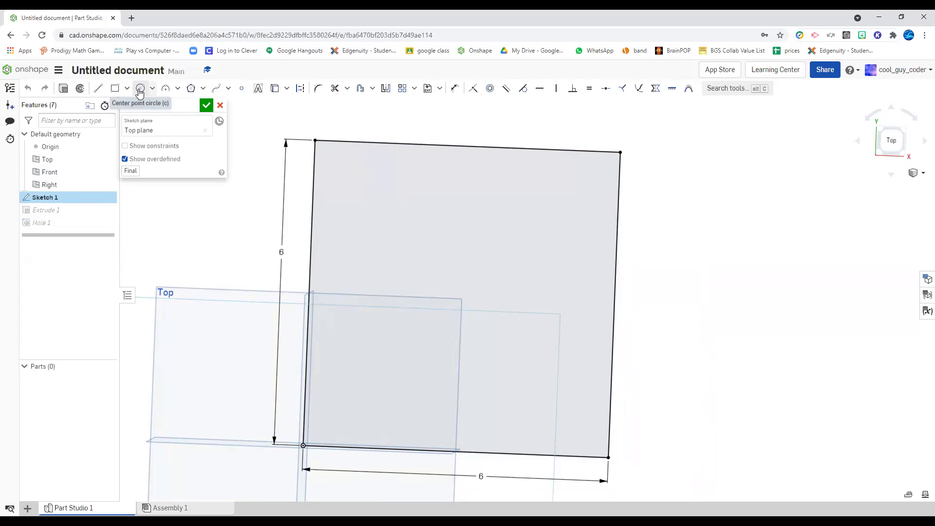
pyautogui.click(241, 88)
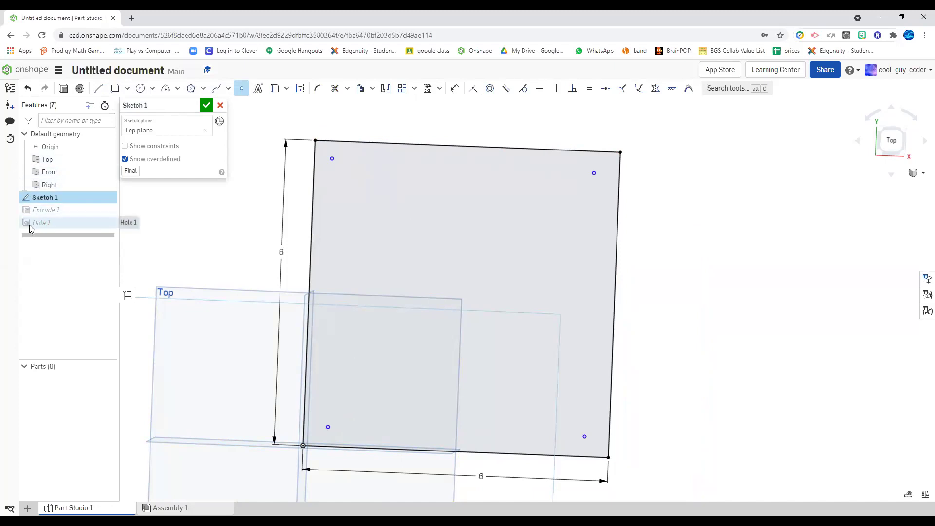
pyautogui.doubleClick(67, 223)
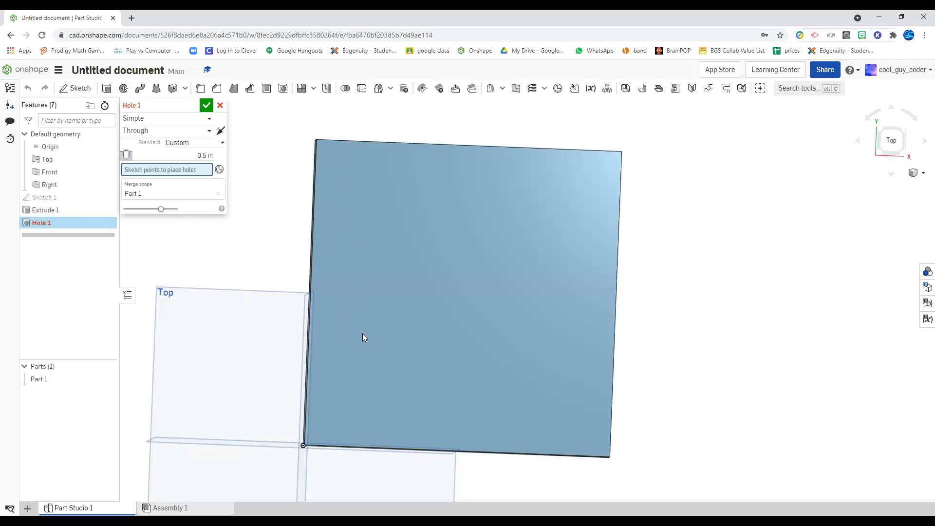
pyautogui.moveTo(363, 333); pyautogui.dragTo(387, 328, button='right')
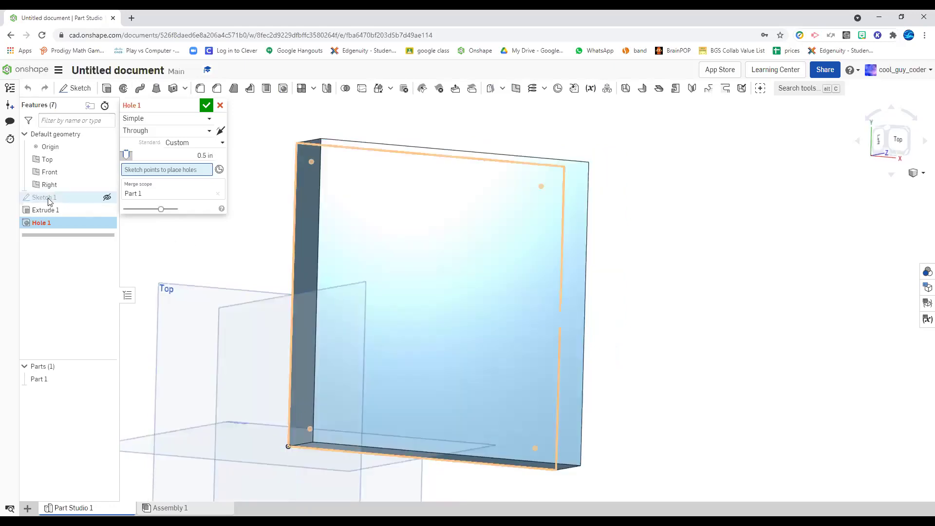
pyautogui.doubleClick(49, 198)
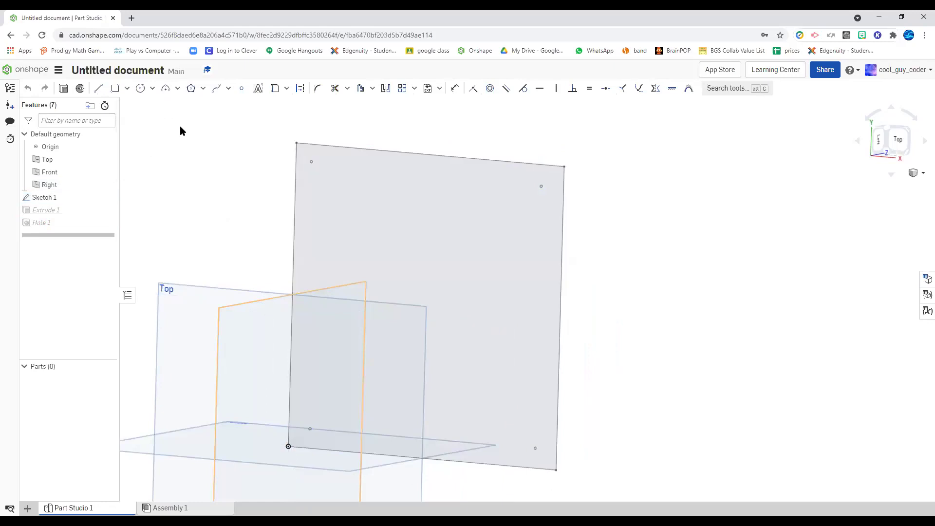
# Step: Close the sketch and reopen Hole 1 for editing in a top view
pyautogui.press('Return')
pyautogui.click(96, 225)
pyautogui.doubleClick(96, 225)
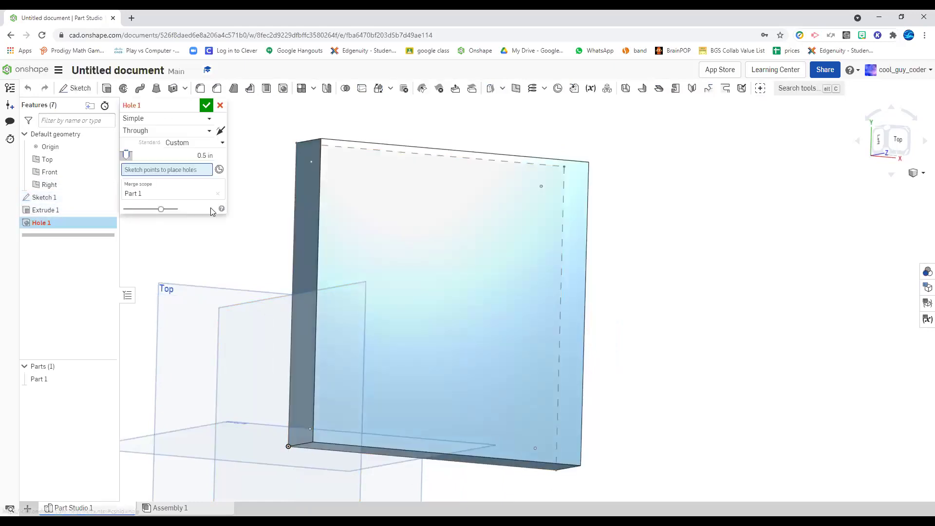
pyautogui.click(215, 195)
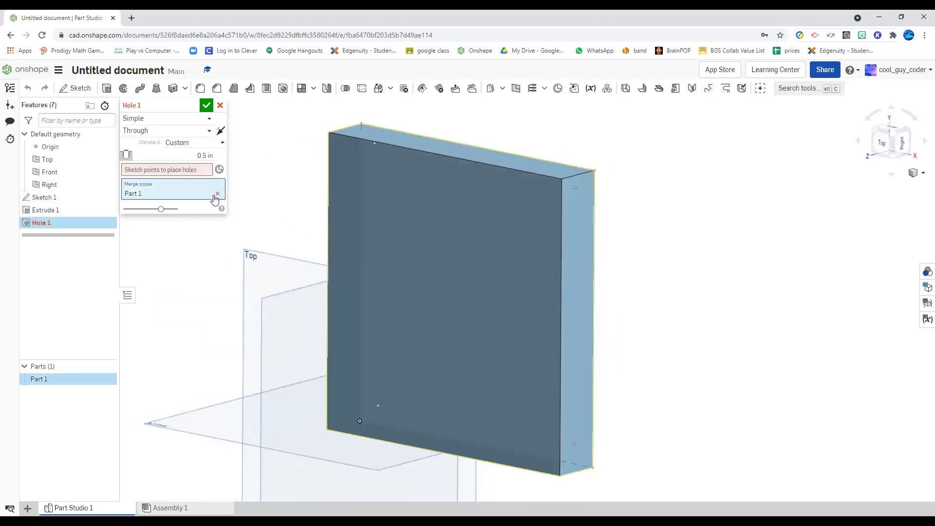
pyautogui.rightClick(554, 125)
pyautogui.click(634, 229)
pyautogui.hotkey('shift', '5')
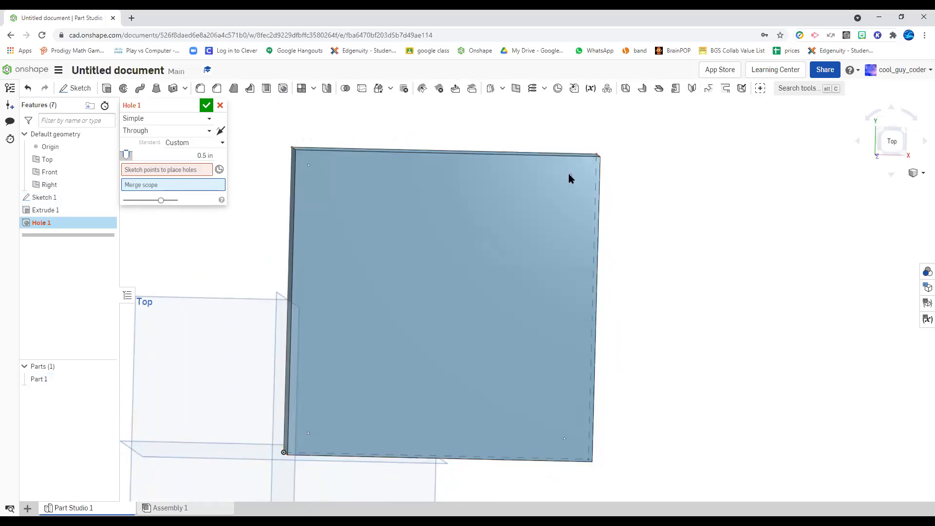
# Step: Pick the four corner sketch points, flip the holes through the plate, and confirm
pyautogui.click(199, 170)
pyautogui.click(308, 165)
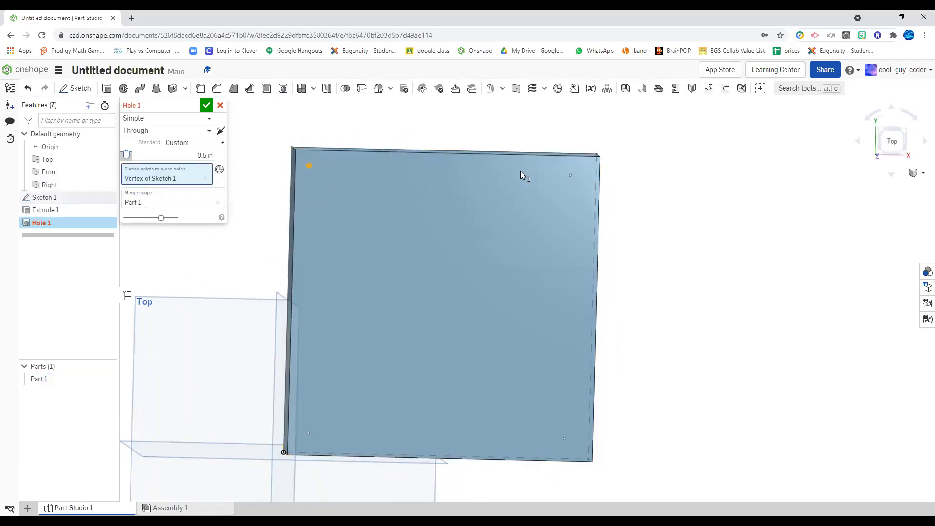
pyautogui.click(571, 176)
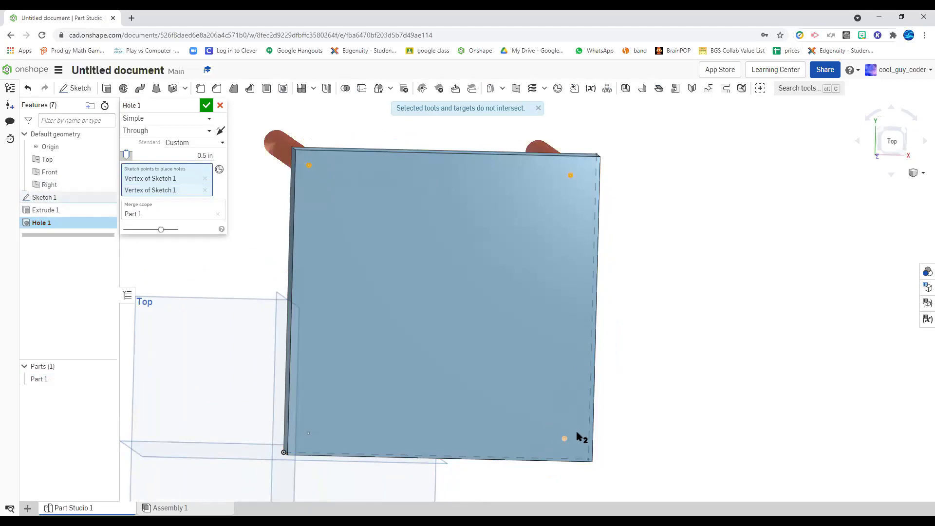
pyautogui.click(566, 439)
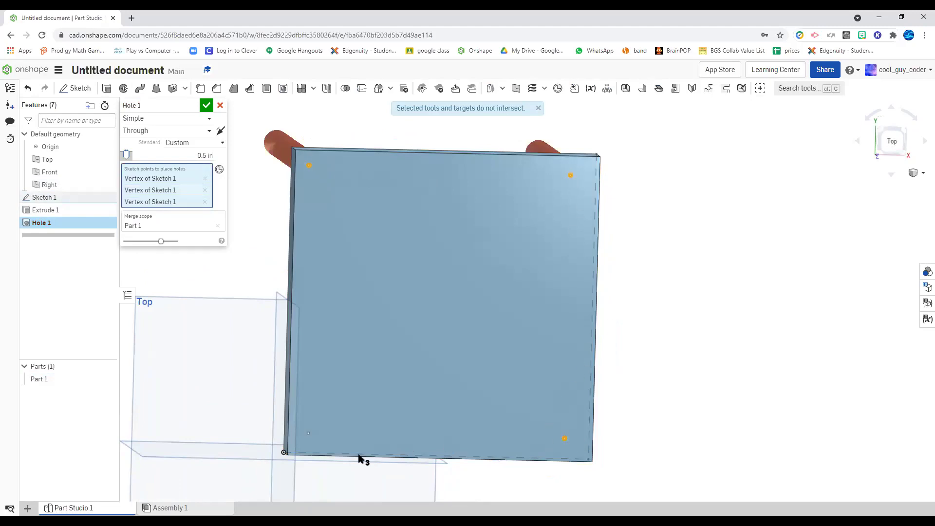
pyautogui.click(308, 433)
pyautogui.moveTo(633, 370)
pyautogui.mouseDown(button='right')
pyautogui.moveTo(606, 350)
pyautogui.moveTo(513, 319)
pyautogui.moveTo(523, 322)
pyautogui.mouseUp(button='right')
pyautogui.moveTo(233, 132); pyautogui.dragTo(359, 169, button='right')
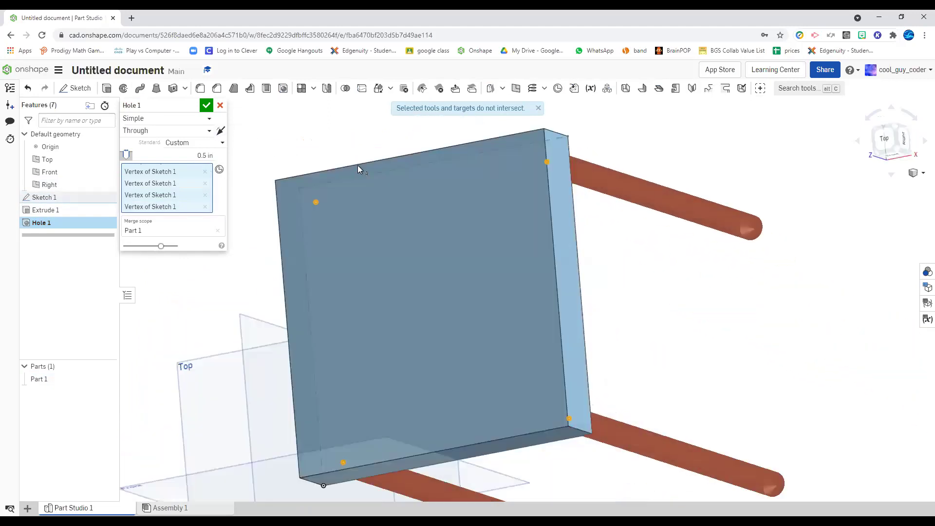
pyautogui.click(221, 132)
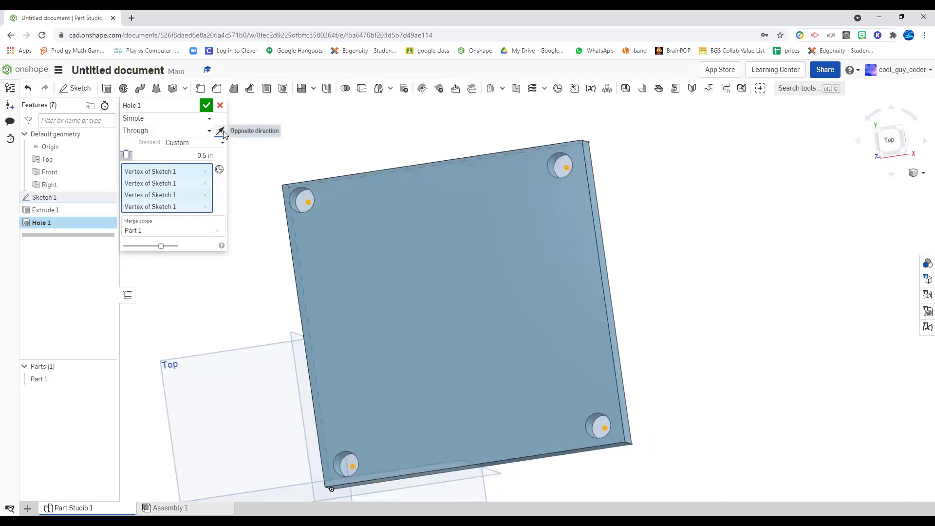
pyautogui.moveTo(417, 156)
pyautogui.mouseDown(button='right')
pyautogui.moveTo(408, 152)
pyautogui.moveTo(399, 165)
pyautogui.moveTo(415, 167)
pyautogui.mouseUp(button='right')
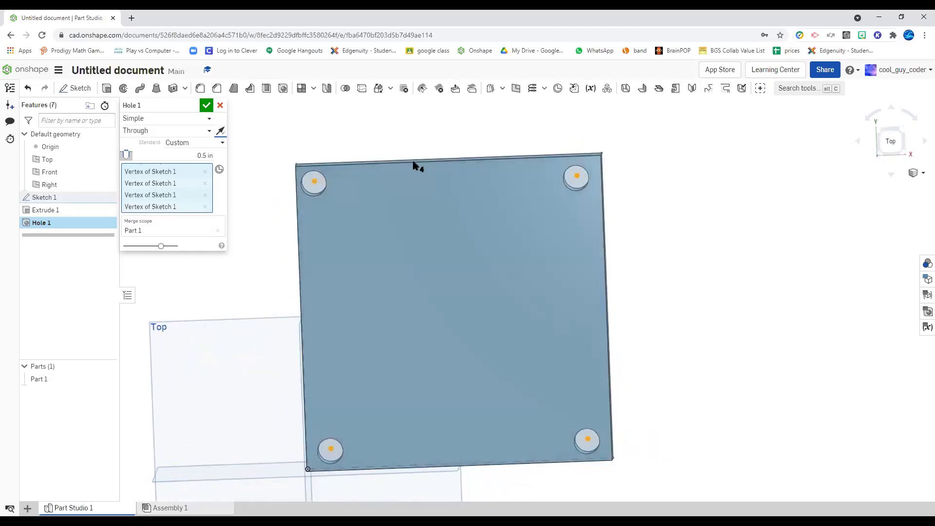
pyautogui.click(207, 105)
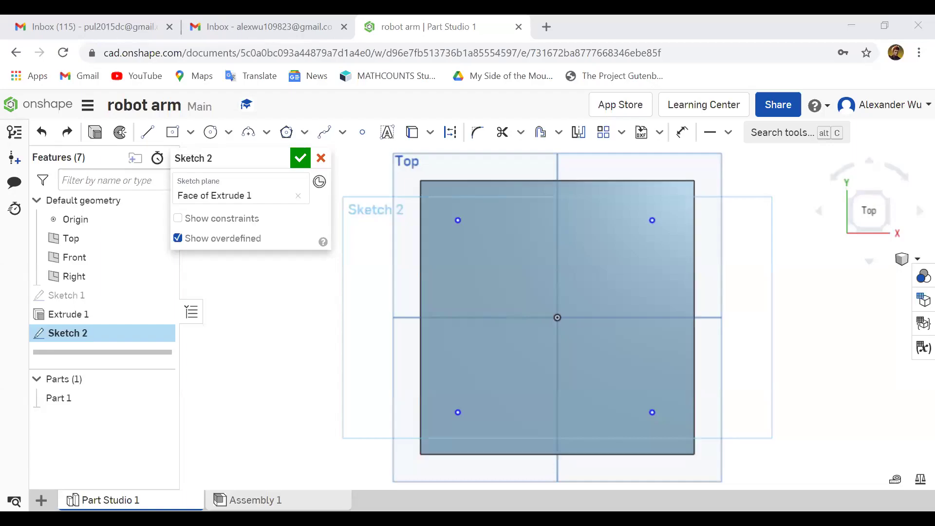
# Step: Dimension the lower-left point 0.5 in from the plate's left and bottom edges
pyautogui.click(682, 132)
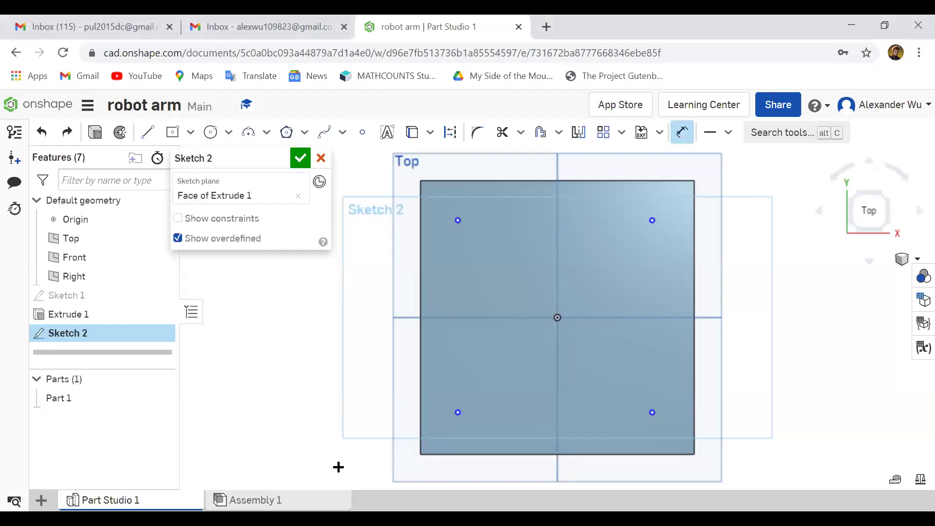
pyautogui.click(420, 388)
pyautogui.click(421, 356)
pyautogui.click(454, 397)
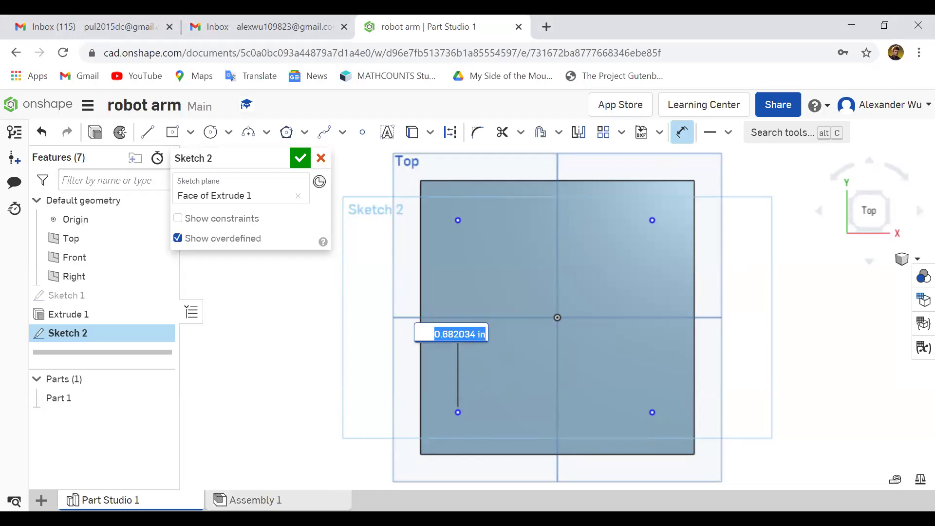
pyautogui.write('0.5')
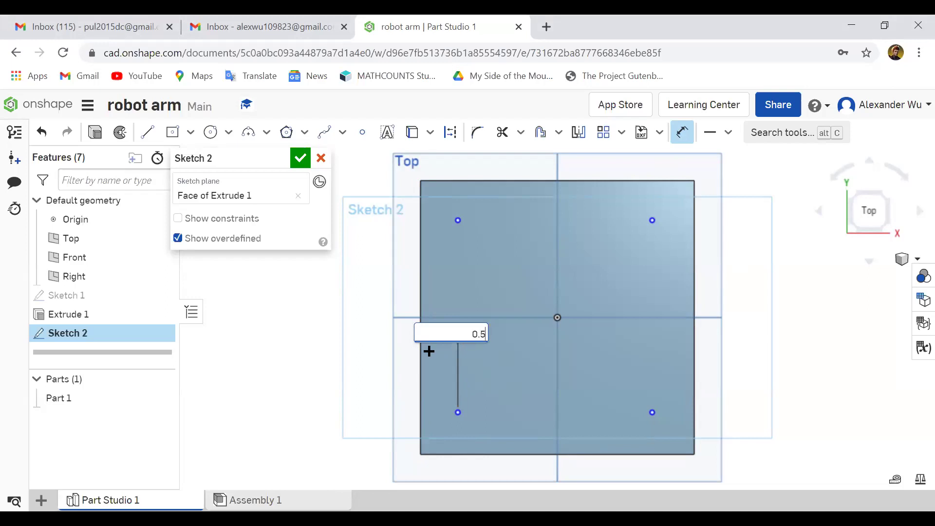
pyautogui.press('Return')
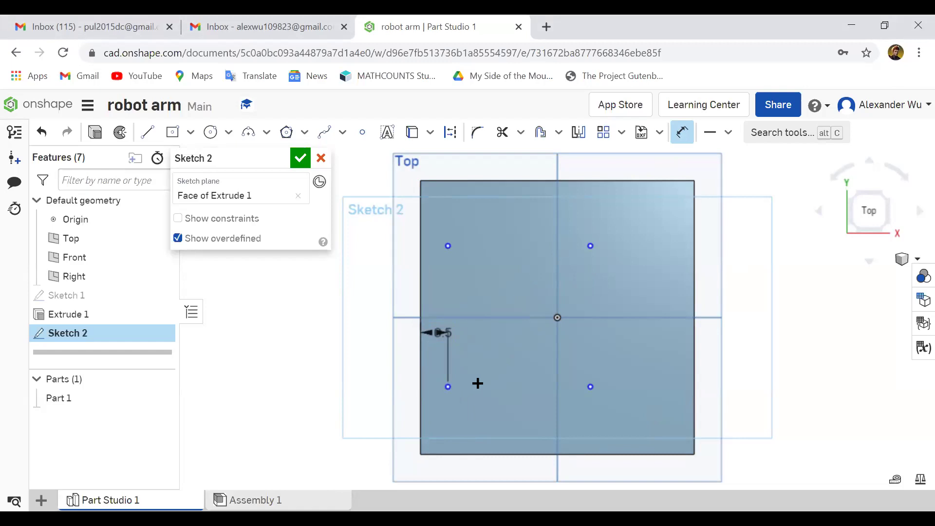
pyautogui.click(443, 389)
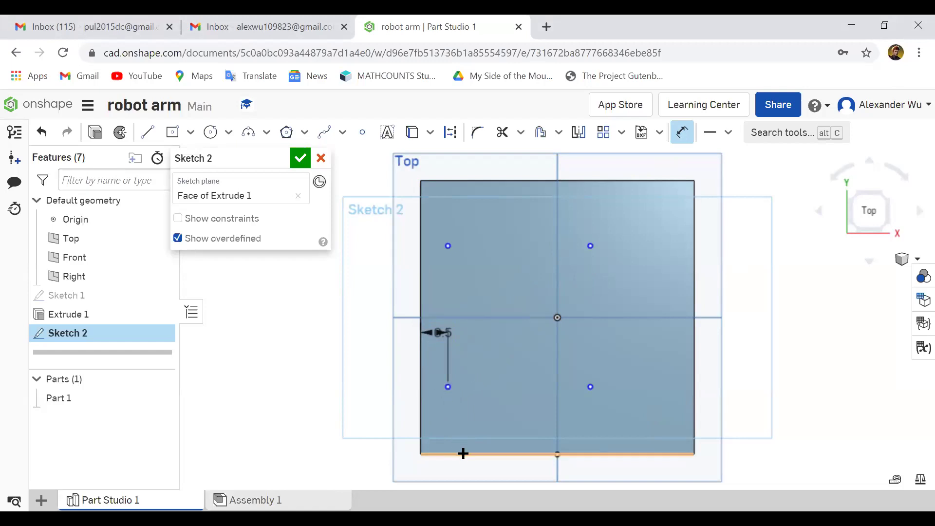
pyautogui.click(463, 454)
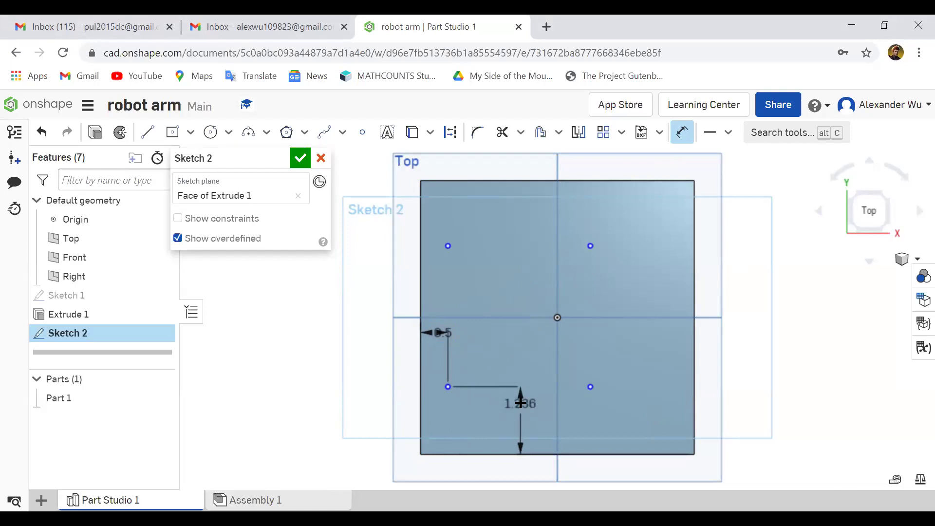
pyautogui.click(517, 420)
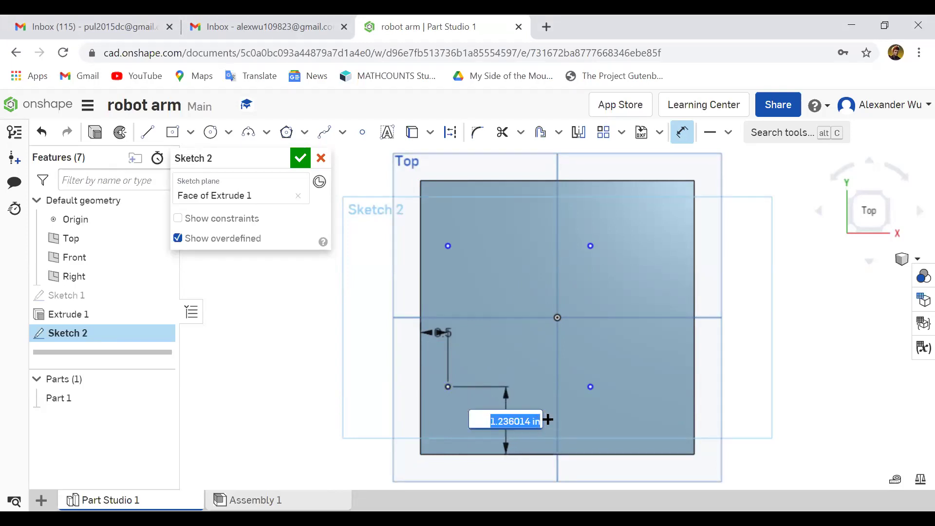
pyautogui.write('0.5')
pyautogui.press('Return')
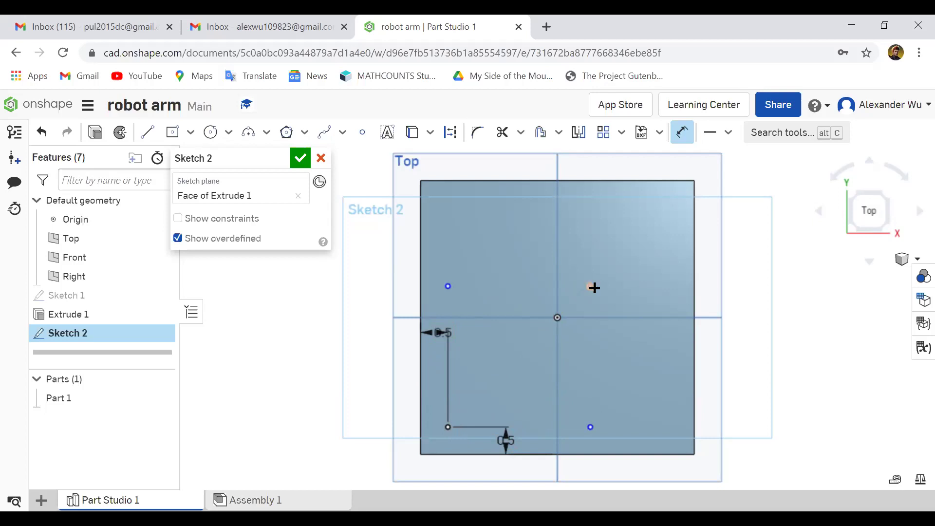
# Step: Dimension the upper-left point 0.5 in from the plate's left and top edges
pyautogui.click(449, 286)
pyautogui.click(420, 246)
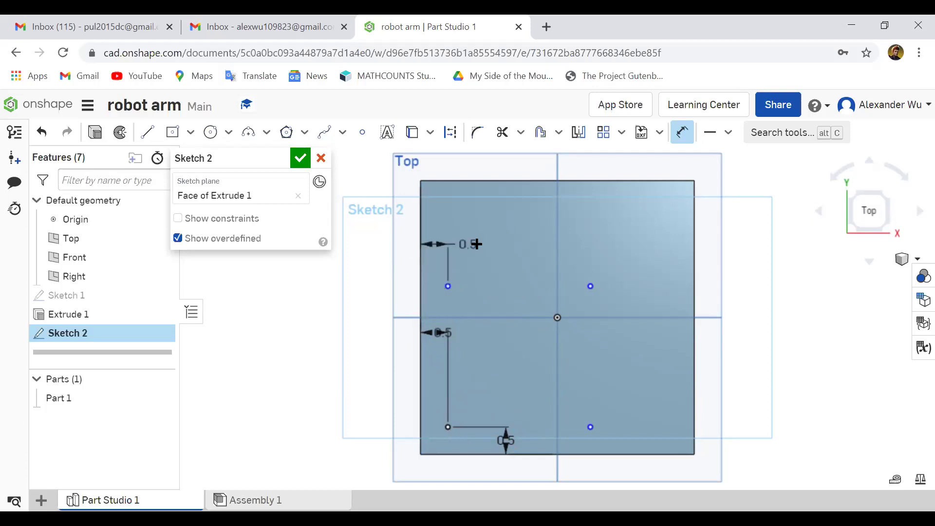
pyautogui.click(435, 229)
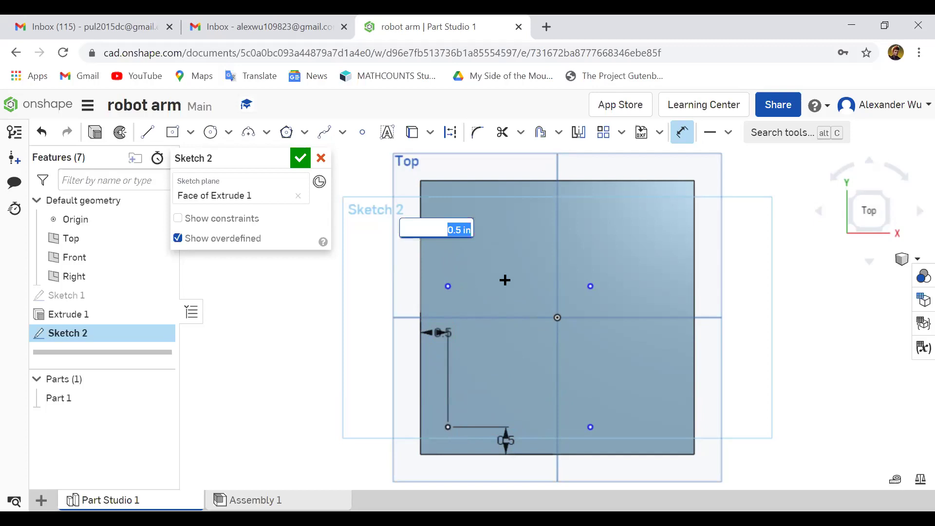
pyautogui.press('Return')
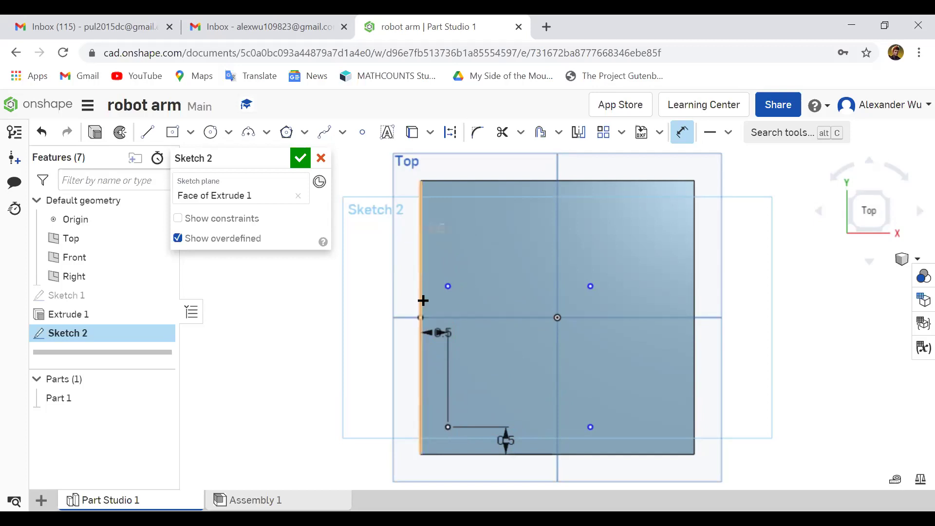
pyautogui.click(451, 294)
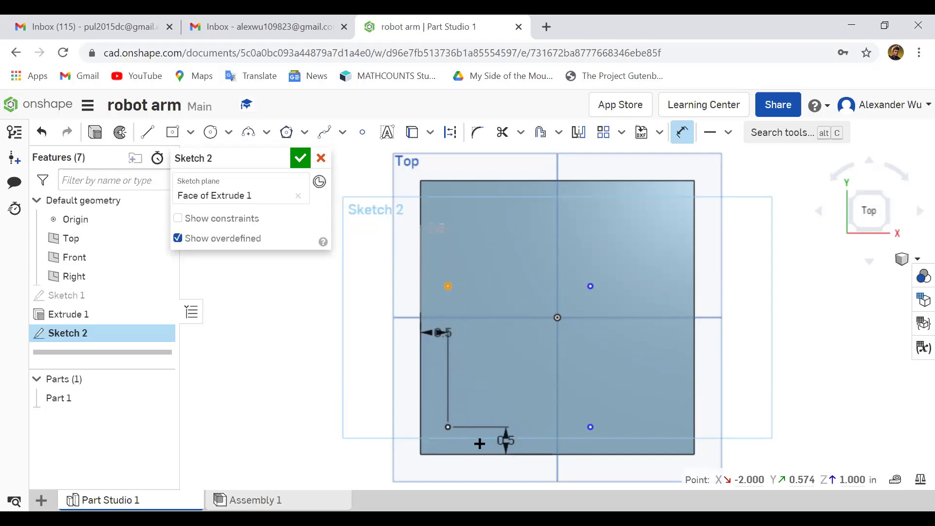
pyautogui.click(523, 176)
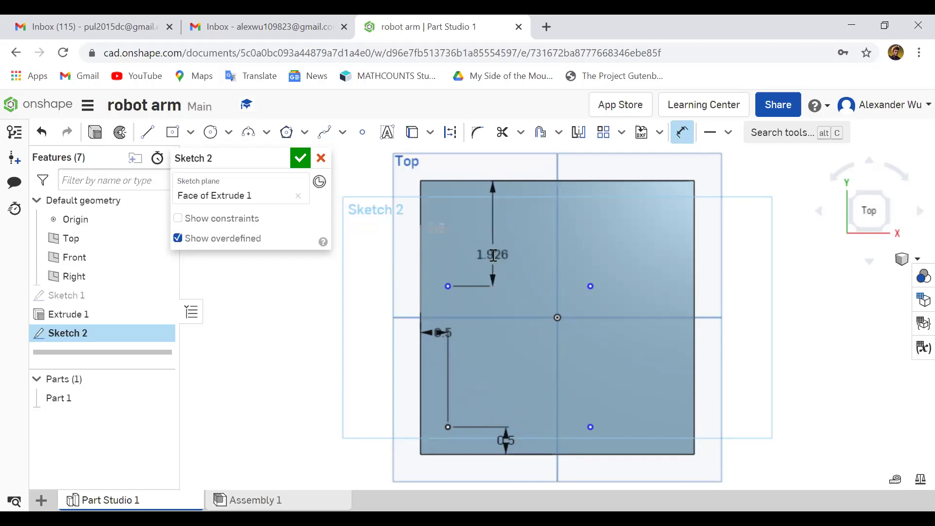
pyautogui.click(493, 255)
pyautogui.write('0')
pyautogui.press('Return')
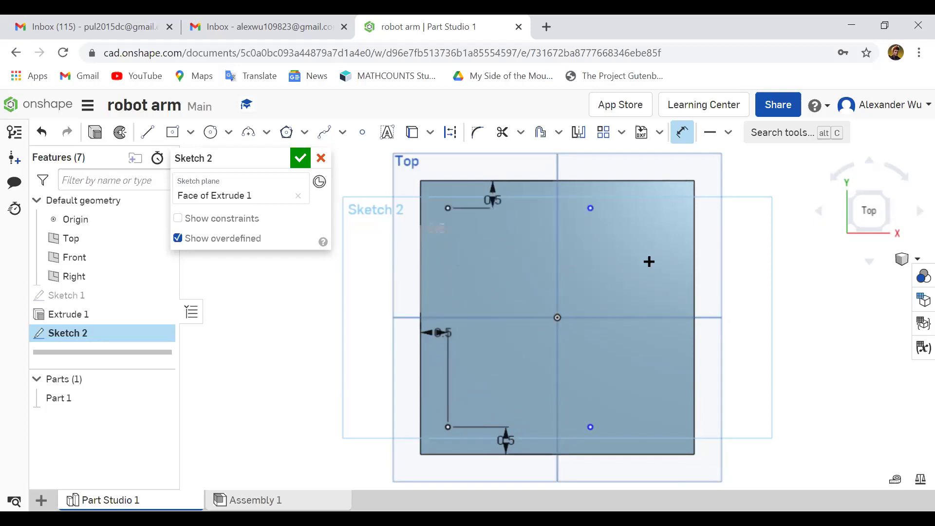
# Step: Dimension the upper-right point 0.5 in from the plate's top and right edges
pyautogui.click(590, 208)
pyautogui.click(598, 181)
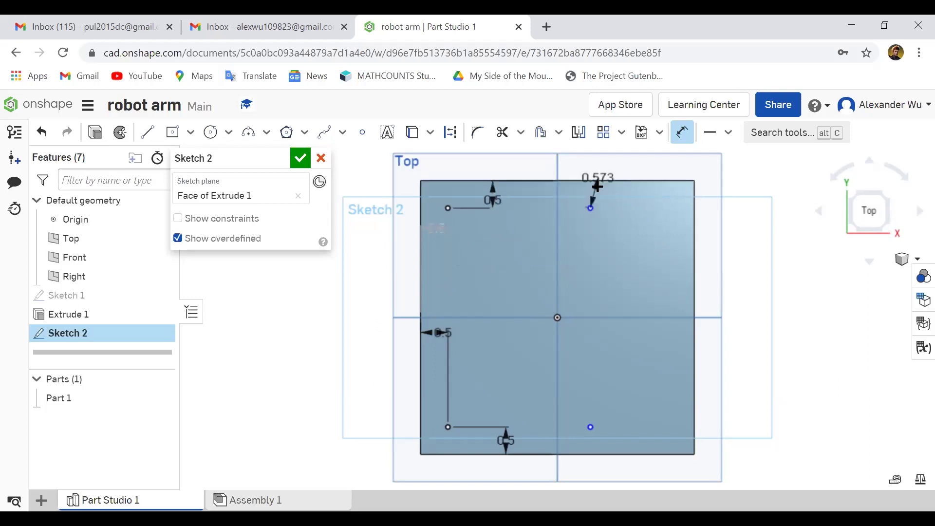
pyautogui.click(557, 246)
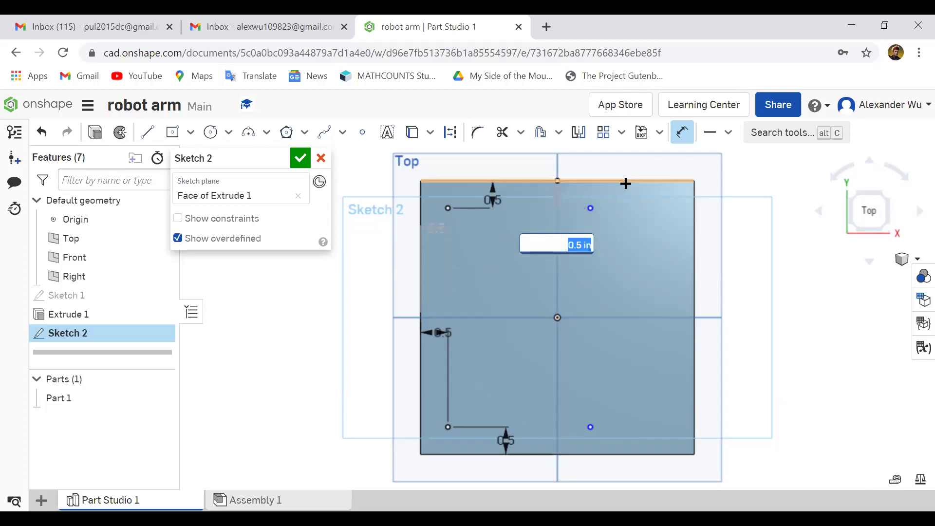
pyautogui.press('Escape')
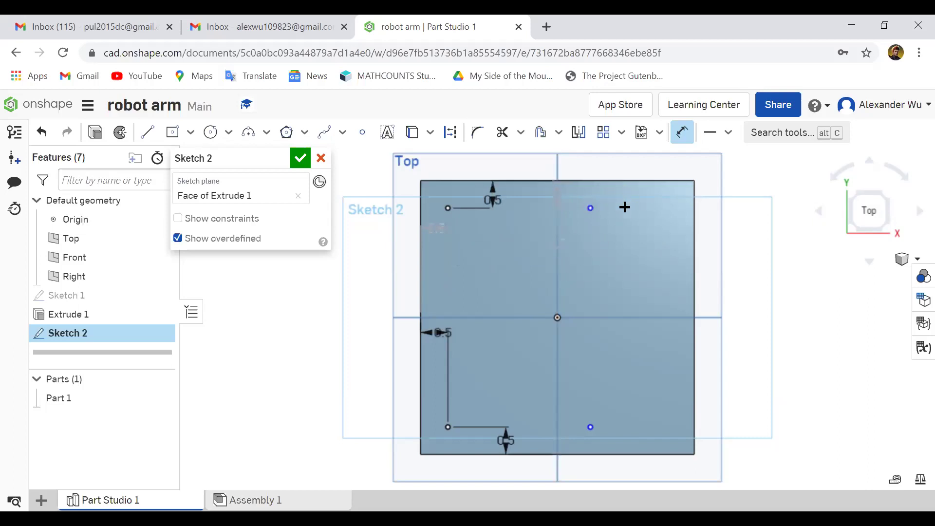
pyautogui.click(695, 207)
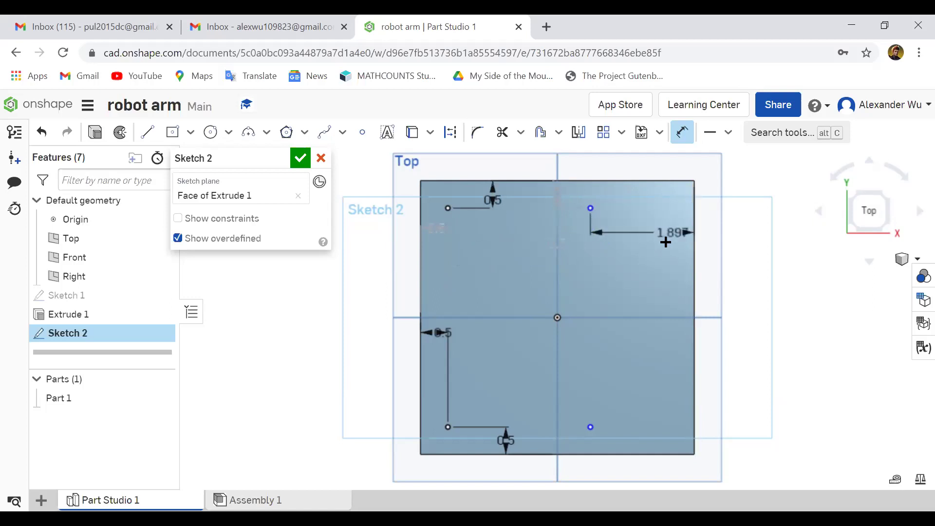
pyautogui.click(694, 262)
pyautogui.write('0.5')
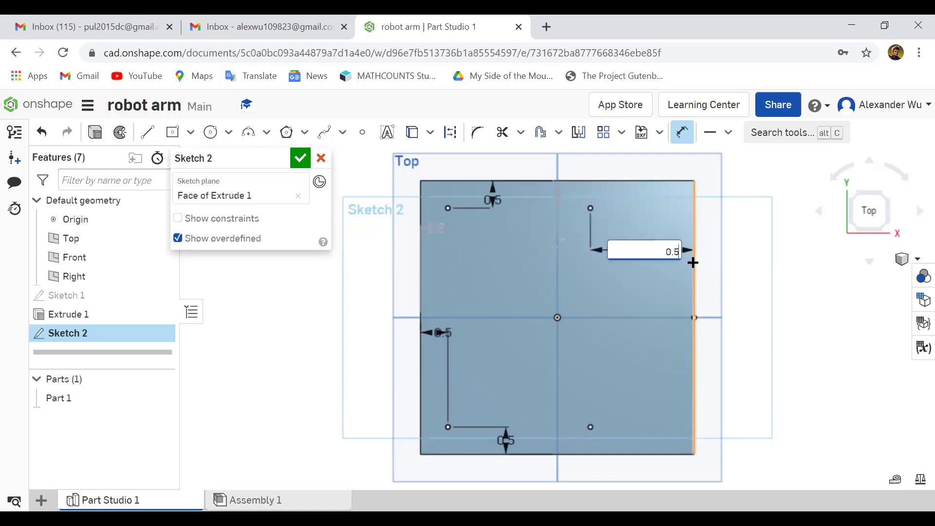
pyautogui.press('Return')
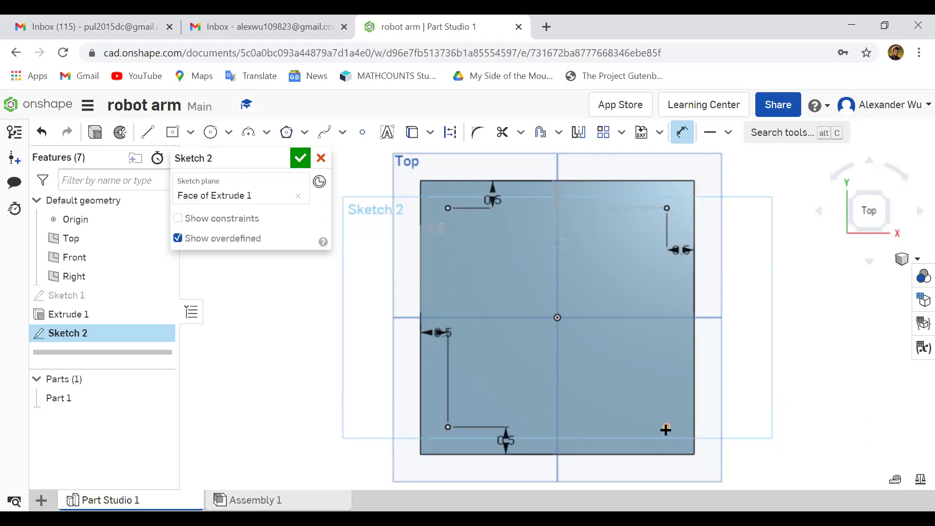
# Step: Dimension the lower-right point 0.5 in from the right edge, undo the overdefining dimension, and close Sketch 2
pyautogui.click(659, 455)
pyautogui.click(667, 427)
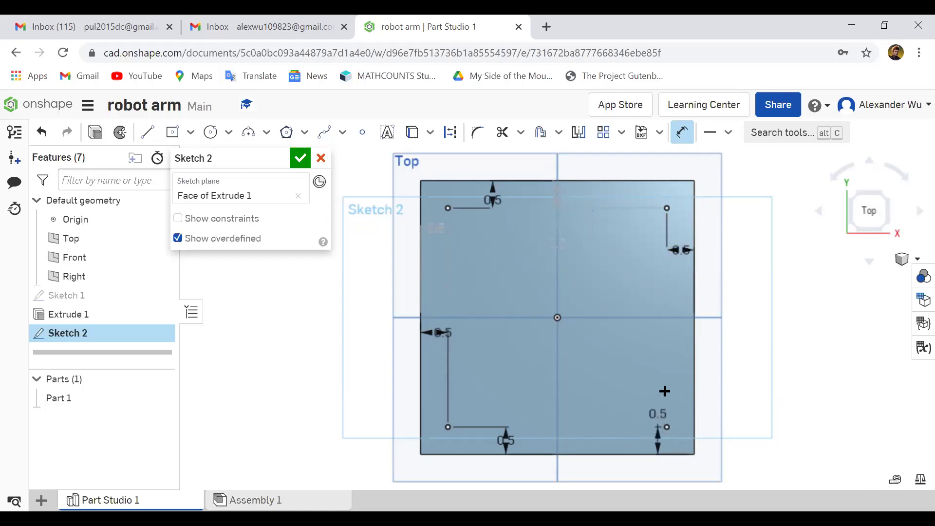
pyautogui.press('Escape')
pyautogui.click(693, 404)
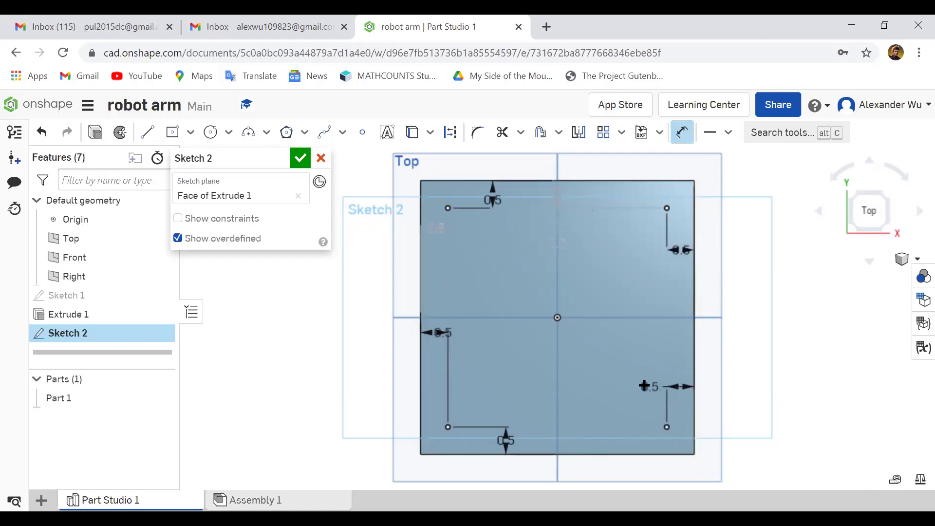
pyautogui.click(648, 361)
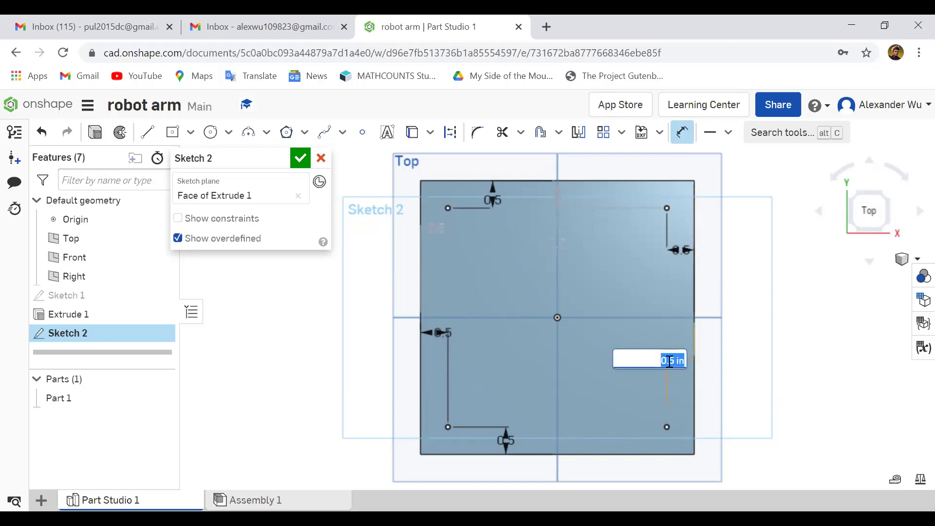
pyautogui.write('0')
pyautogui.press('Return')
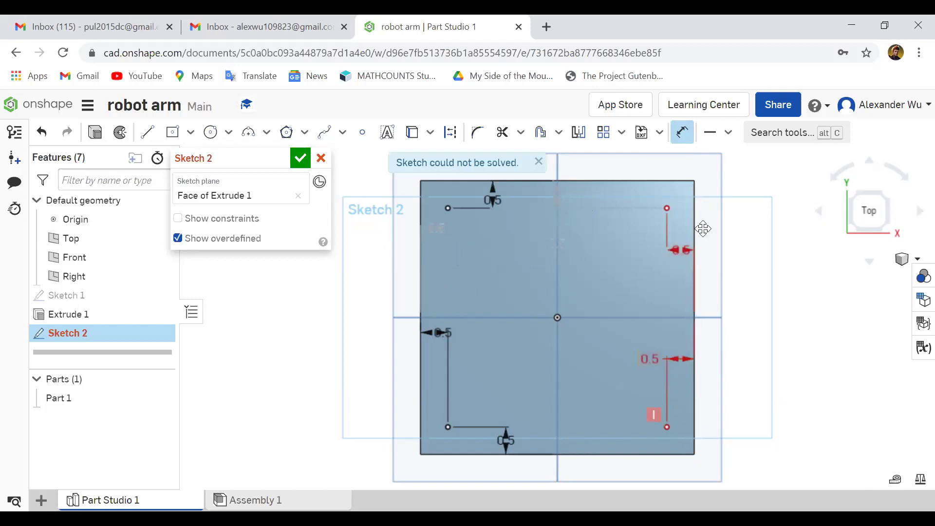
pyautogui.press('Escape')
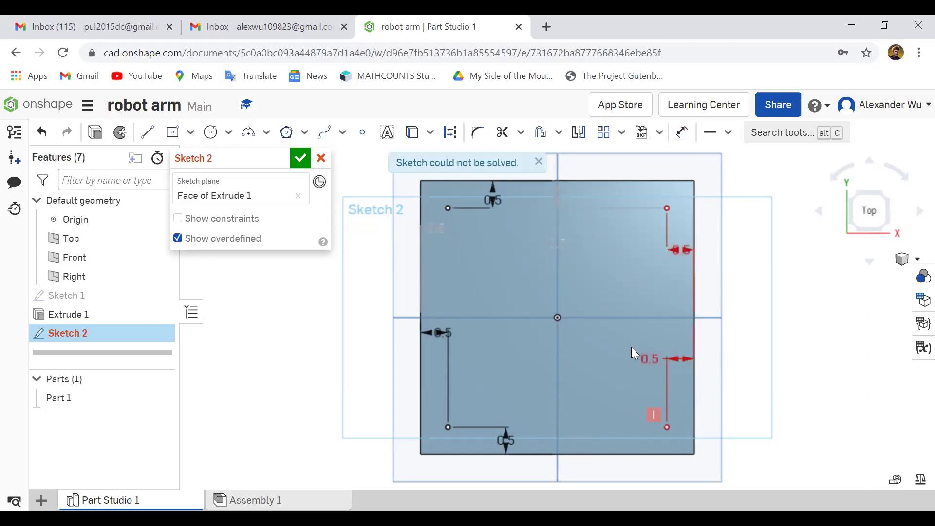
pyautogui.hotkey('ctrl', 'z')
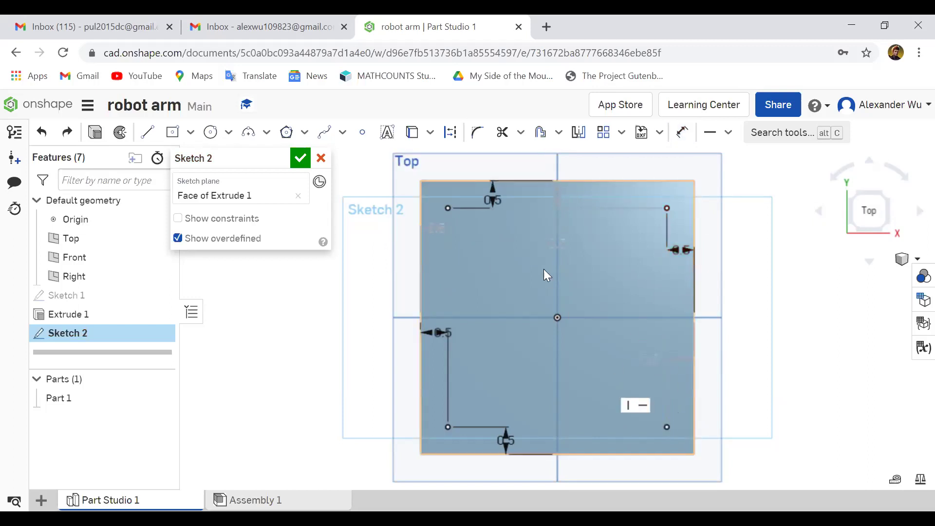
pyautogui.click(300, 158)
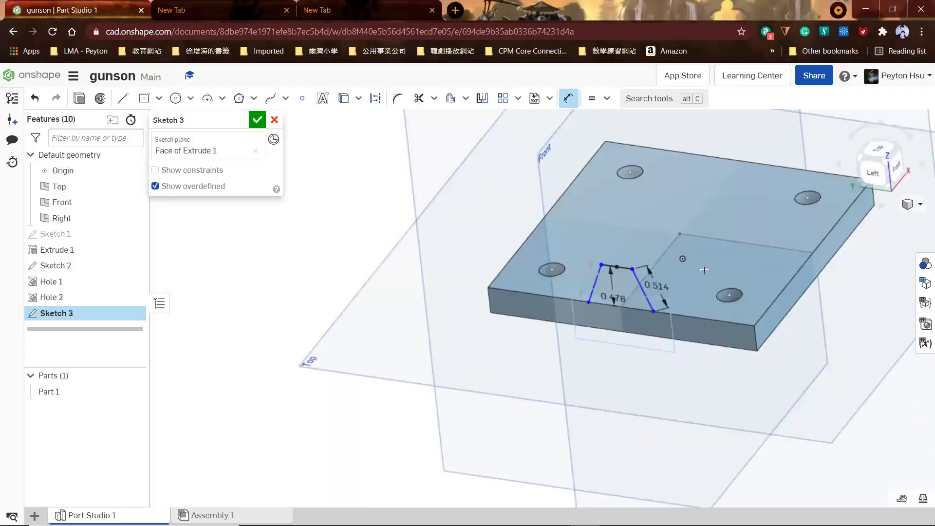
pyautogui.moveTo(704, 270); pyautogui.dragTo(731, 239, button='right')
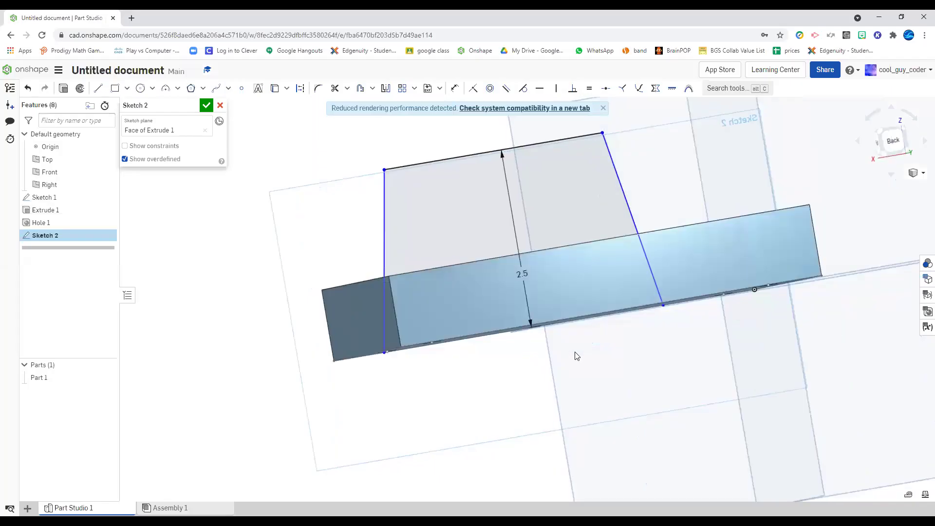
# Step: Orbit the student's Part Studio to an isometric view and dismiss the context menu
pyautogui.moveTo(575, 355)
pyautogui.mouseDown(button='right')
pyautogui.moveTo(597, 362)
pyautogui.moveTo(489, 225)
pyautogui.moveTo(583, 220)
pyautogui.moveTo(581, 244)
pyautogui.moveTo(558, 246)
pyautogui.moveTo(608, 250)
pyautogui.moveTo(580, 248)
pyautogui.moveTo(595, 262)
pyautogui.moveTo(576, 244)
pyautogui.moveTo(606, 235)
pyautogui.moveTo(598, 258)
pyautogui.mouseUp(button='right')
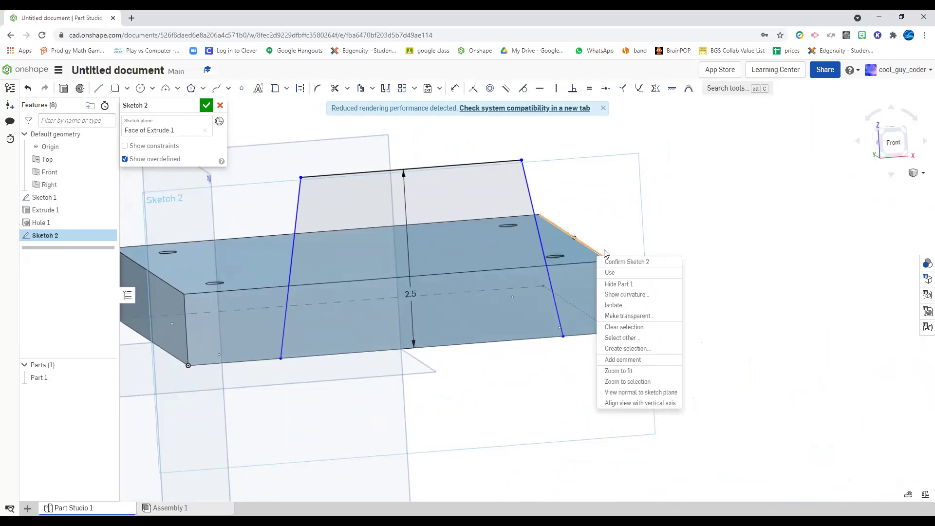
pyautogui.click(728, 224)
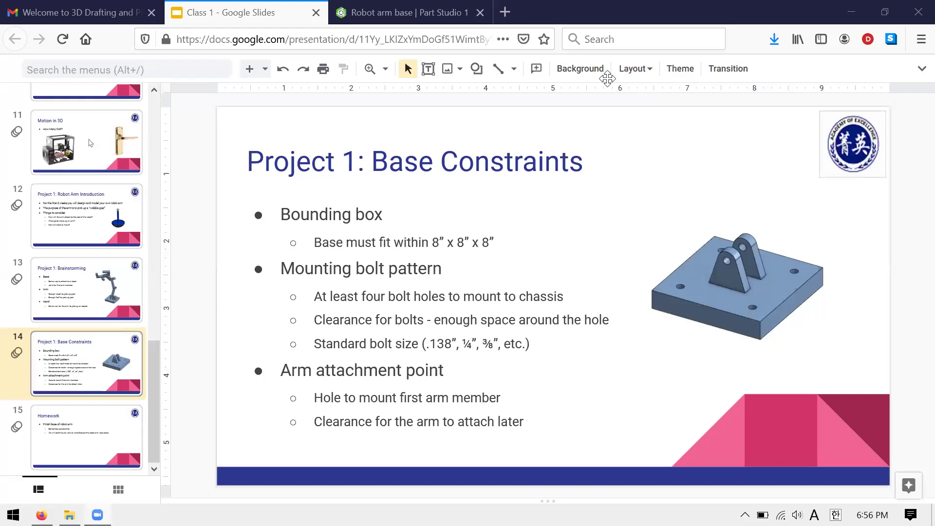
# Step: Review slide 15 'Homework', then return to slide 14 'Project 1: Base Constraints'
pyautogui.press('Down')
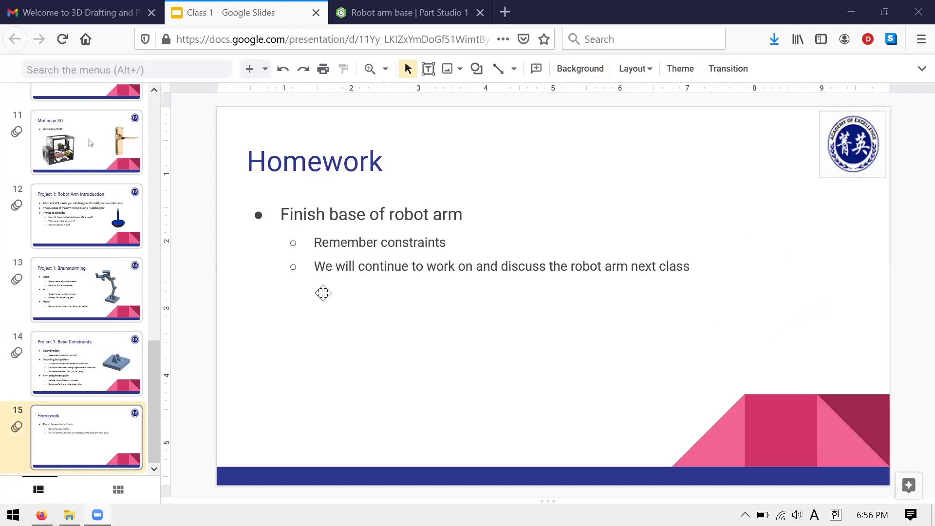
pyautogui.click(60, 375)
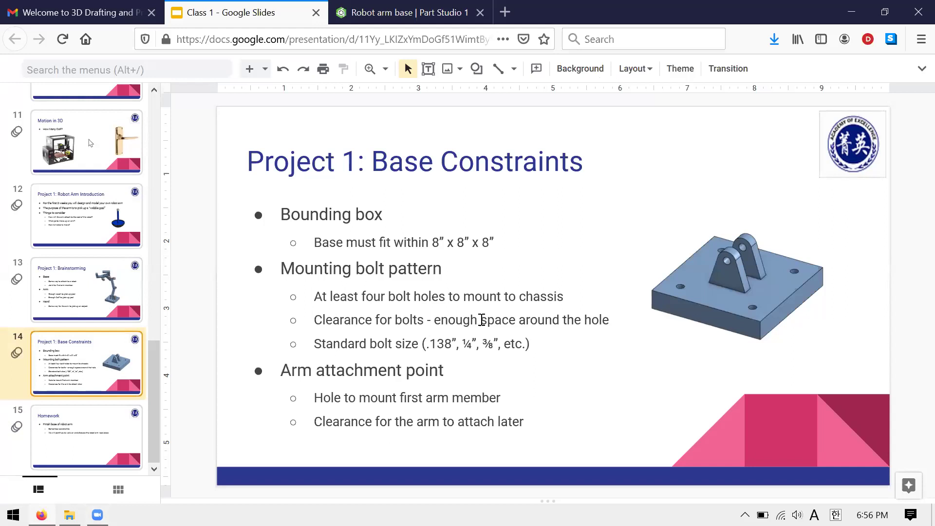
pyautogui.press('Down')
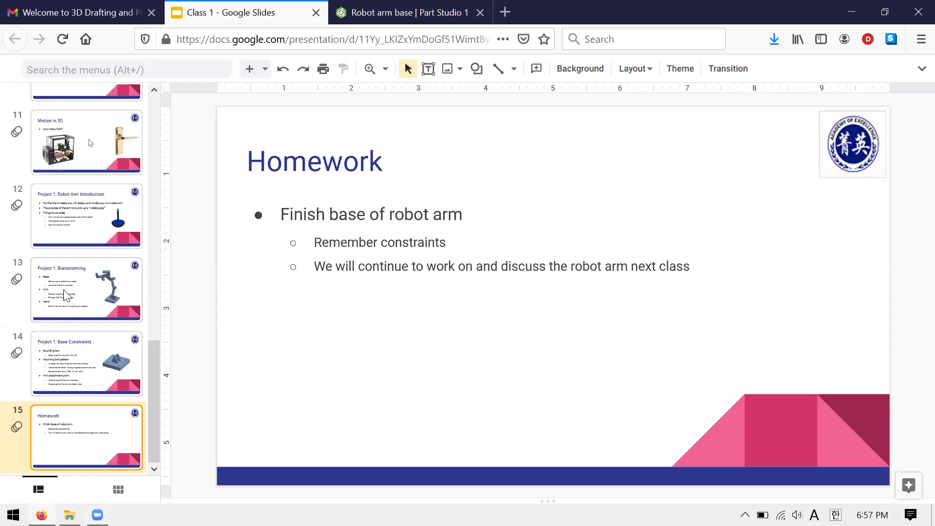
pyautogui.scroll(5, 67, 295)
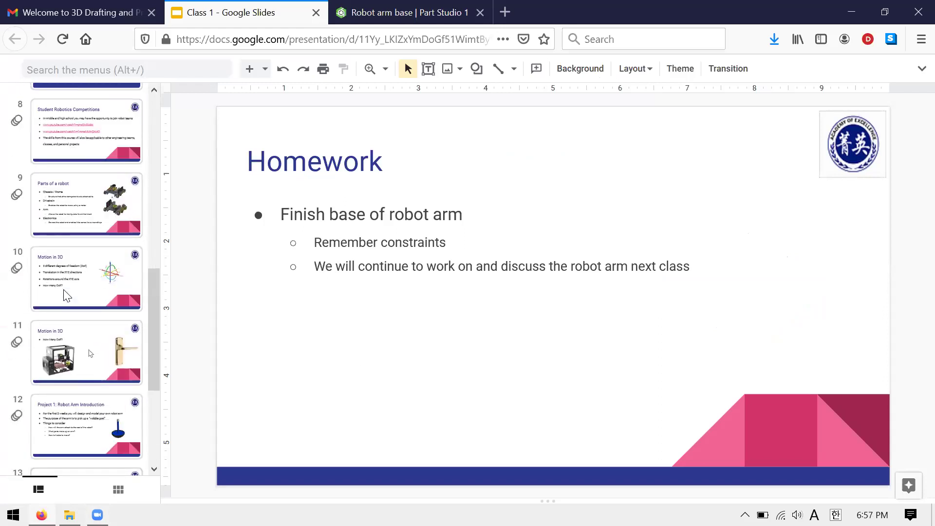
pyautogui.scroll(-5, 66, 296)
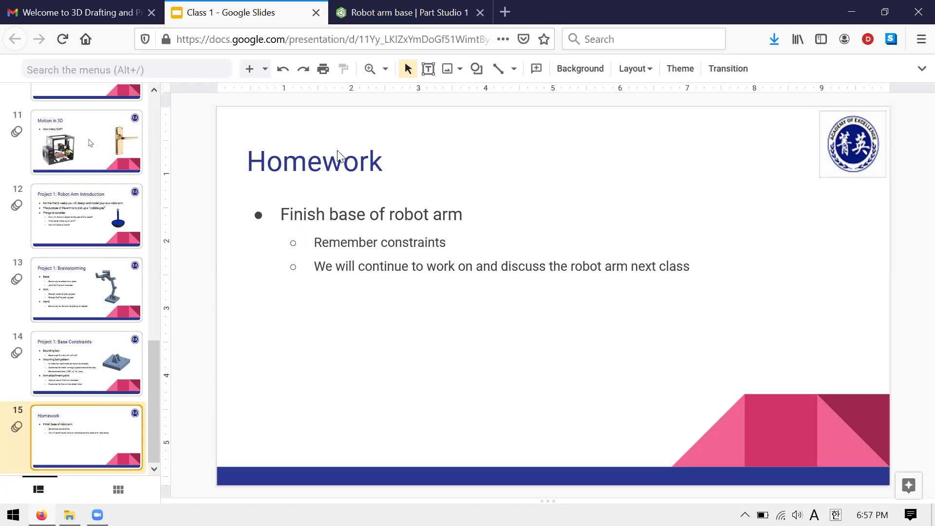
pyautogui.scroll(6, 10, 339)
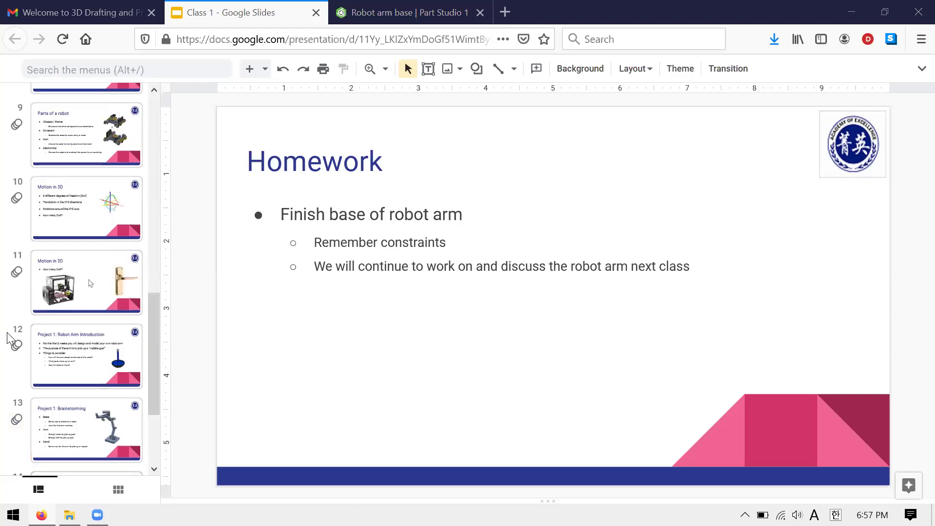
pyautogui.scroll(-4, 10, 339)
pyautogui.scroll(-2, 9, 338)
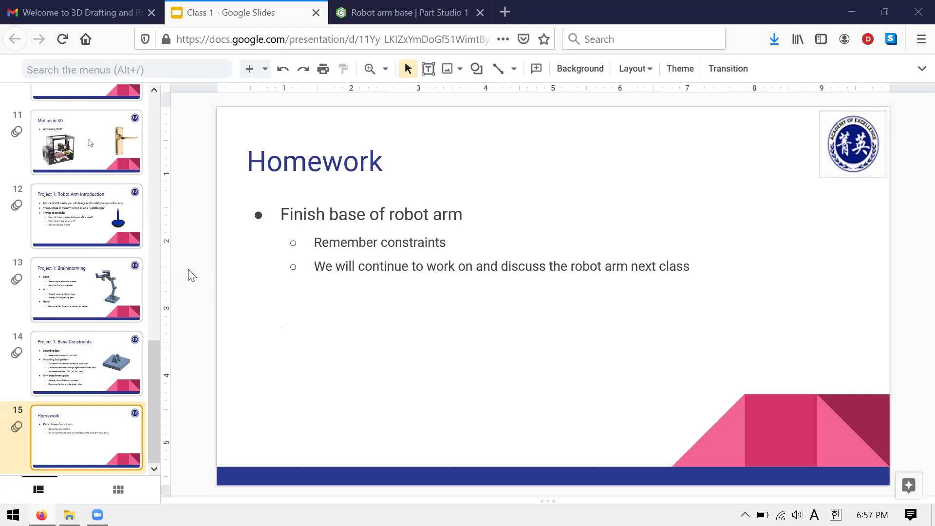
pyautogui.press('Up')
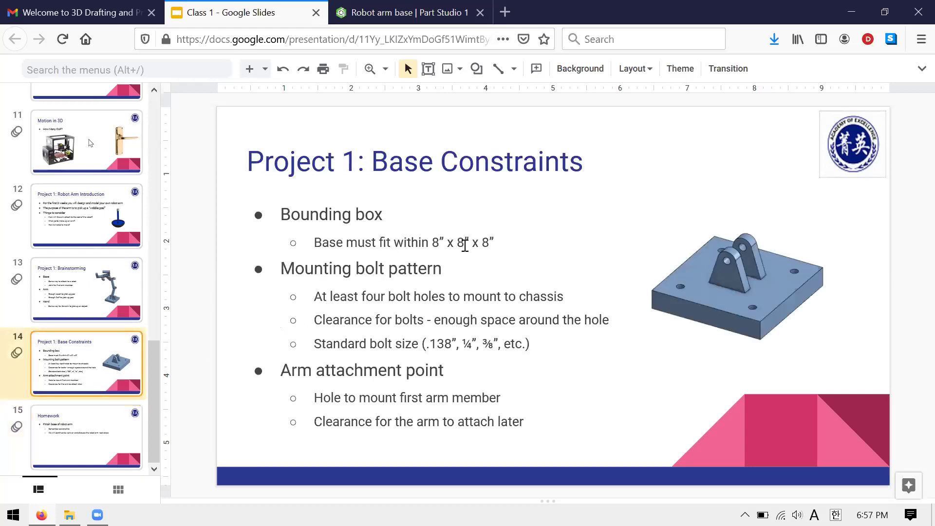